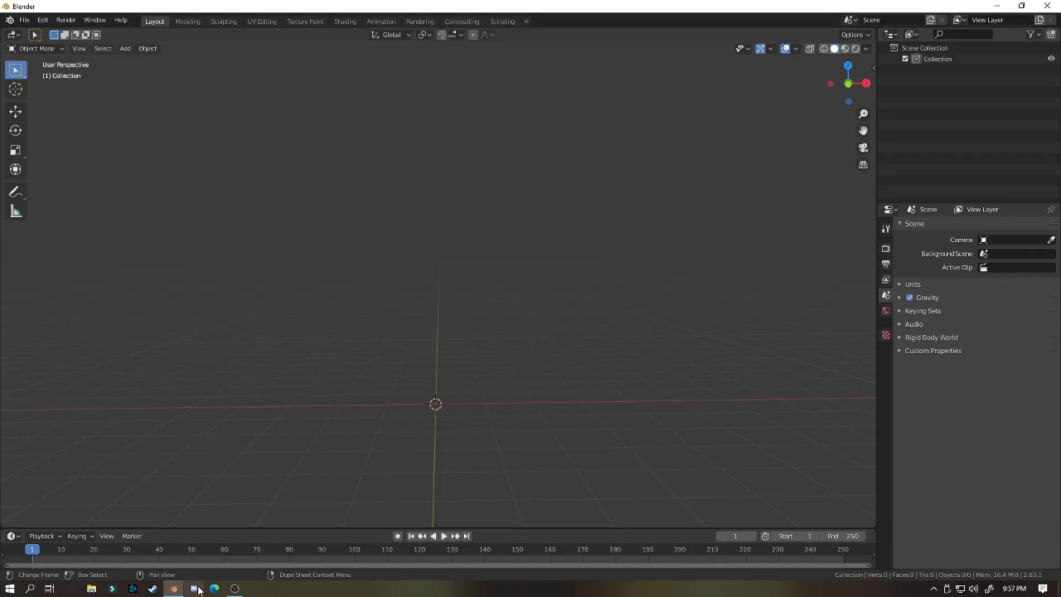
# Start appending data from another blend file and browse to the Downloads folder
pyautogui.moveTo(597, 339); pyautogui.dragTo(776, 318, button='middle')
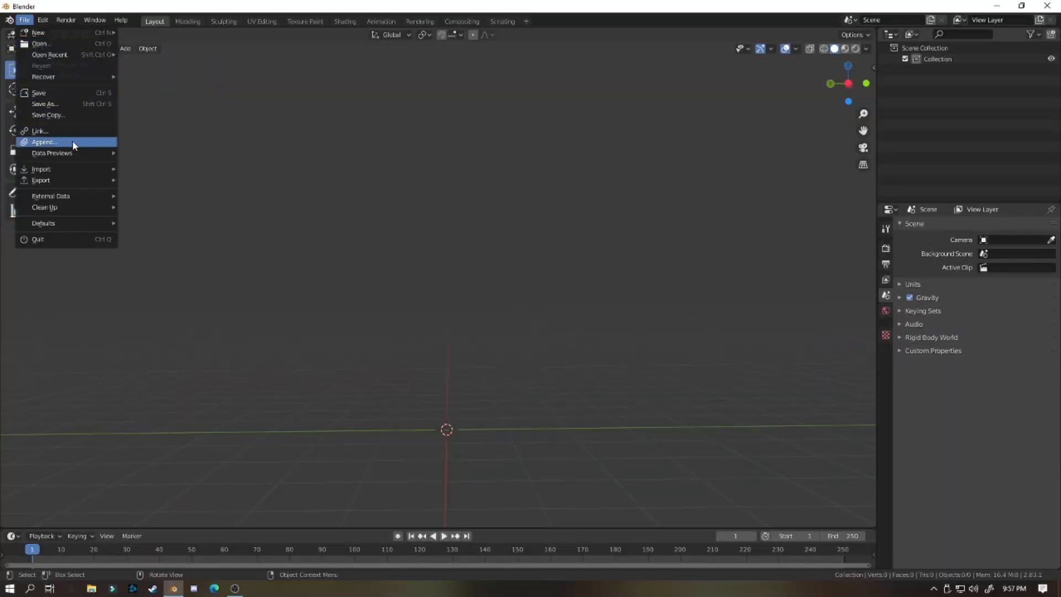
pyautogui.click(24, 22)
pyautogui.click(58, 142)
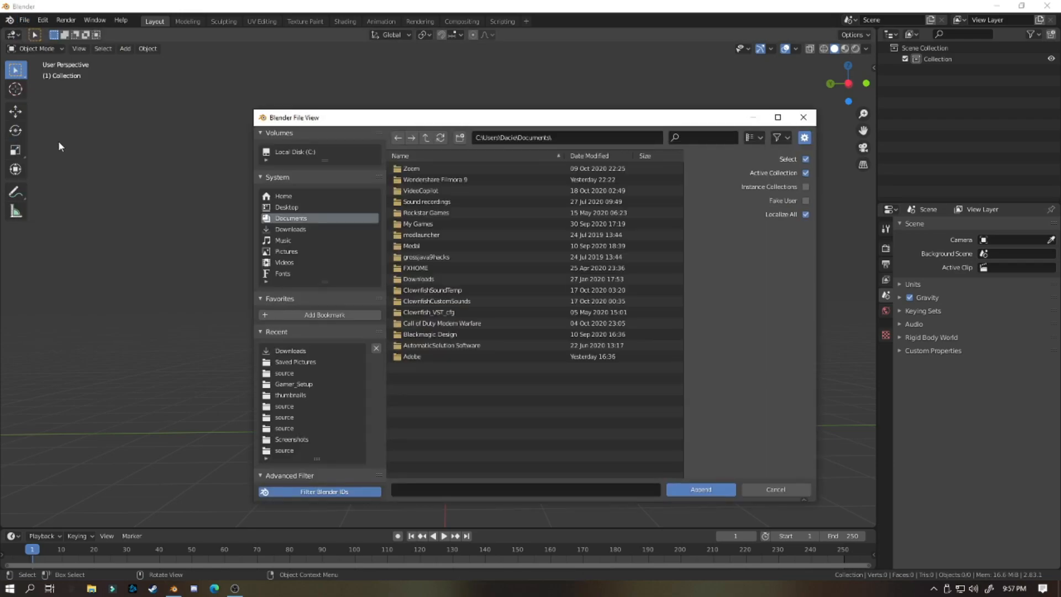
pyautogui.click(320, 350)
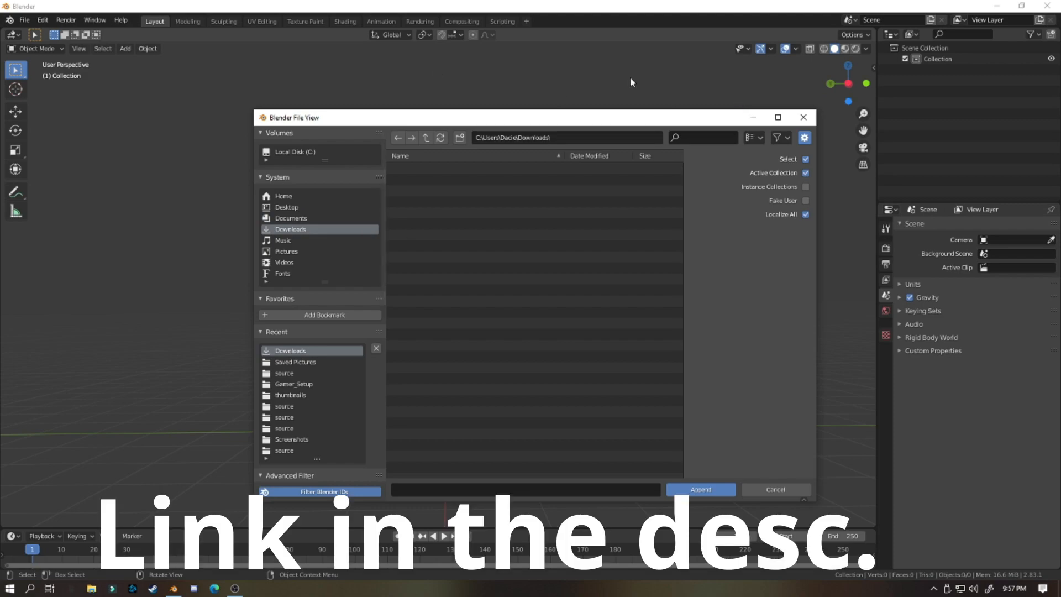
pyautogui.moveTo(679, 121); pyautogui.dragTo(666, 97)
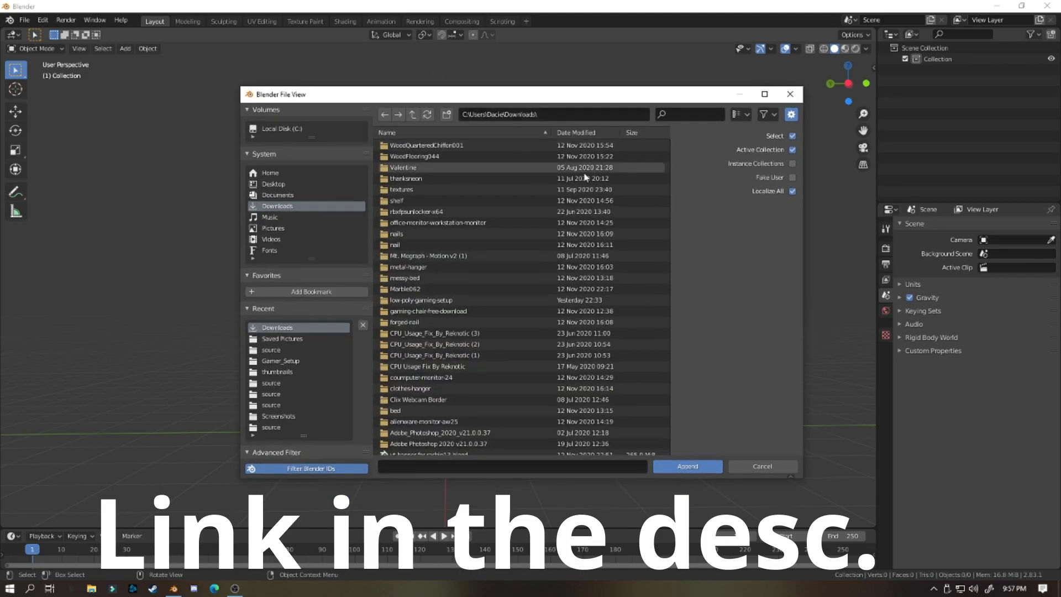
# Search the Downloads folder for "pink" and open Ghoul Trooper (Pink).blend
pyautogui.scroll(-15, 583, 186)
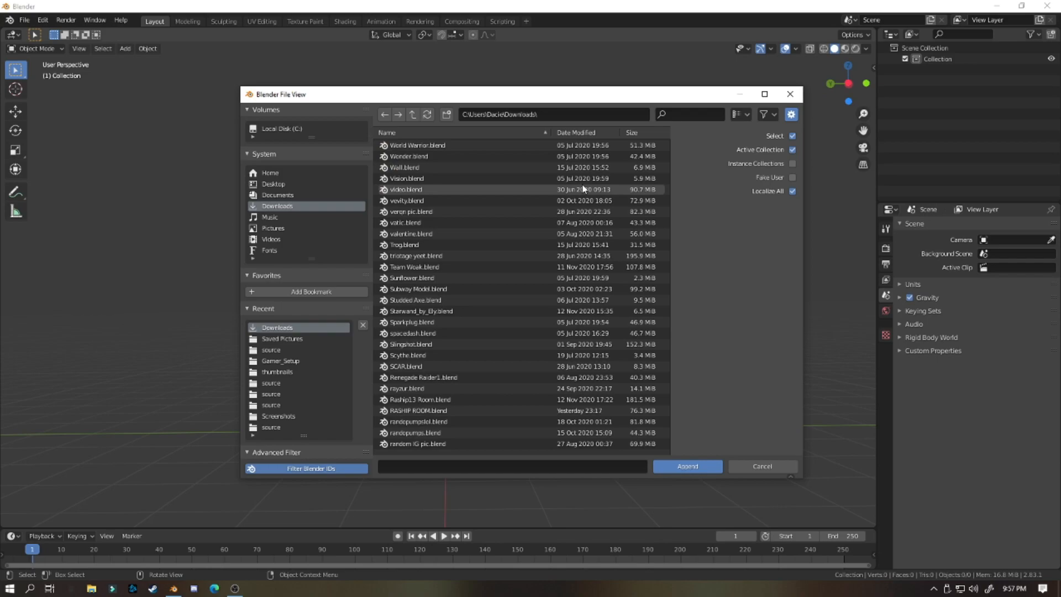
pyautogui.scroll(-8, 583, 189)
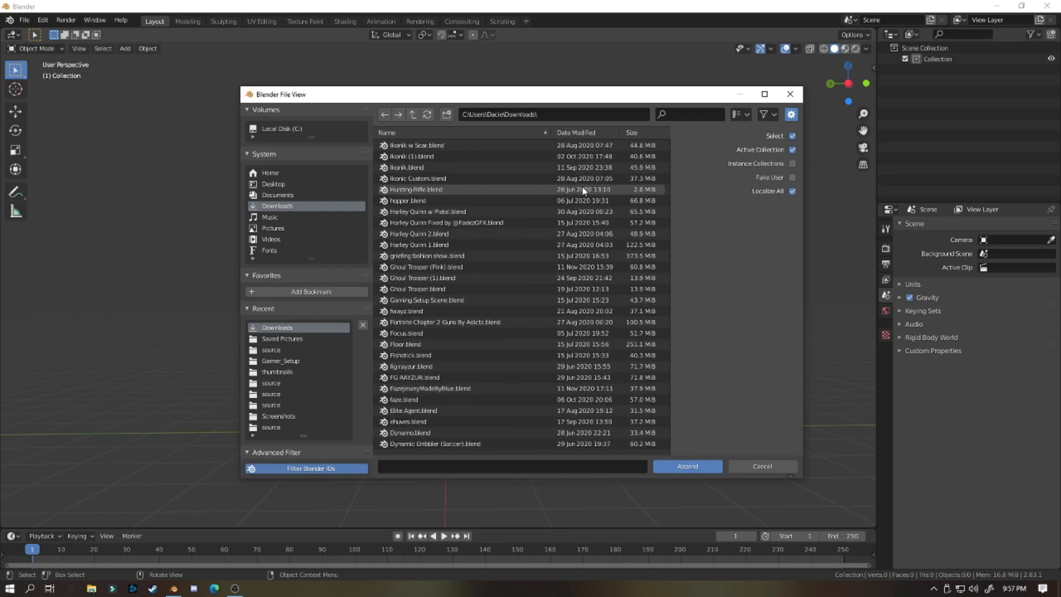
pyautogui.scroll(-2, 583, 191)
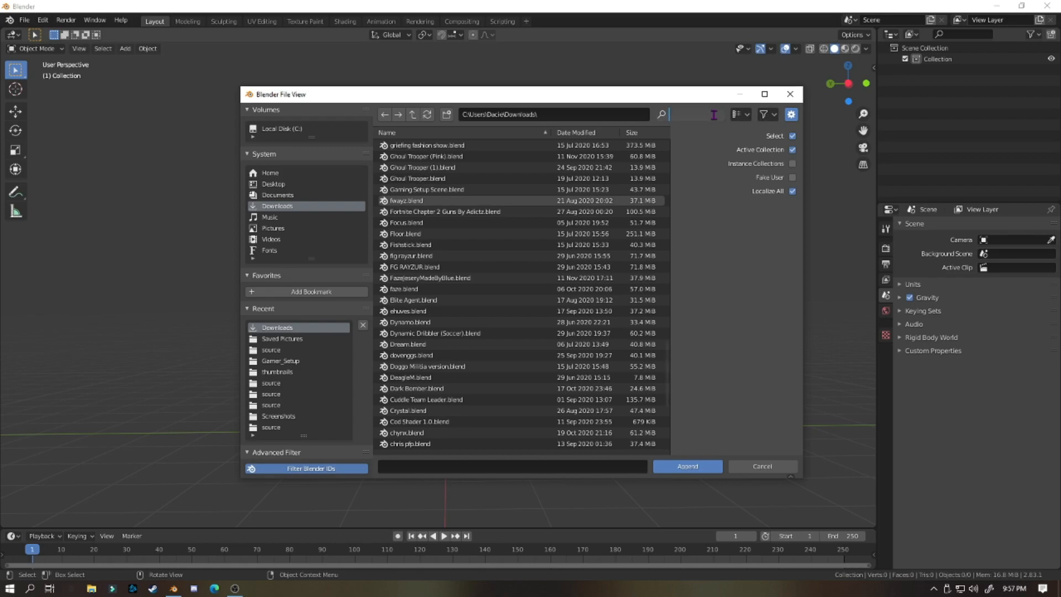
pyautogui.write('pink')
pyautogui.press('Return')
pyautogui.doubleClick(515, 146)
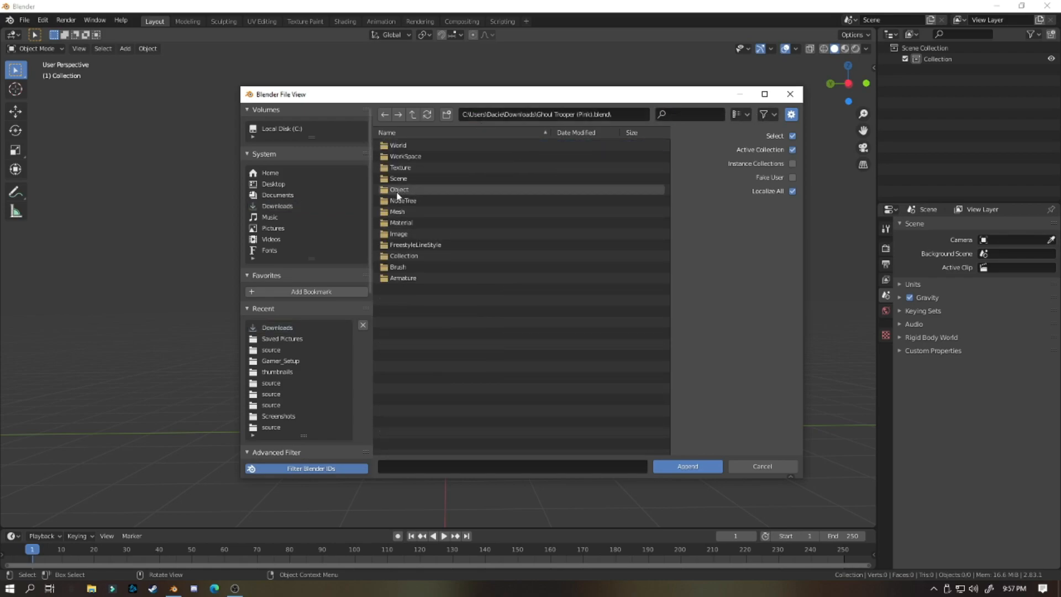
# Append all entries from the file's Object category, bringing in the character's mesh and armature
pyautogui.click(396, 191)
pyautogui.moveTo(446, 200); pyautogui.dragTo(504, 143)
pyautogui.click(688, 466)
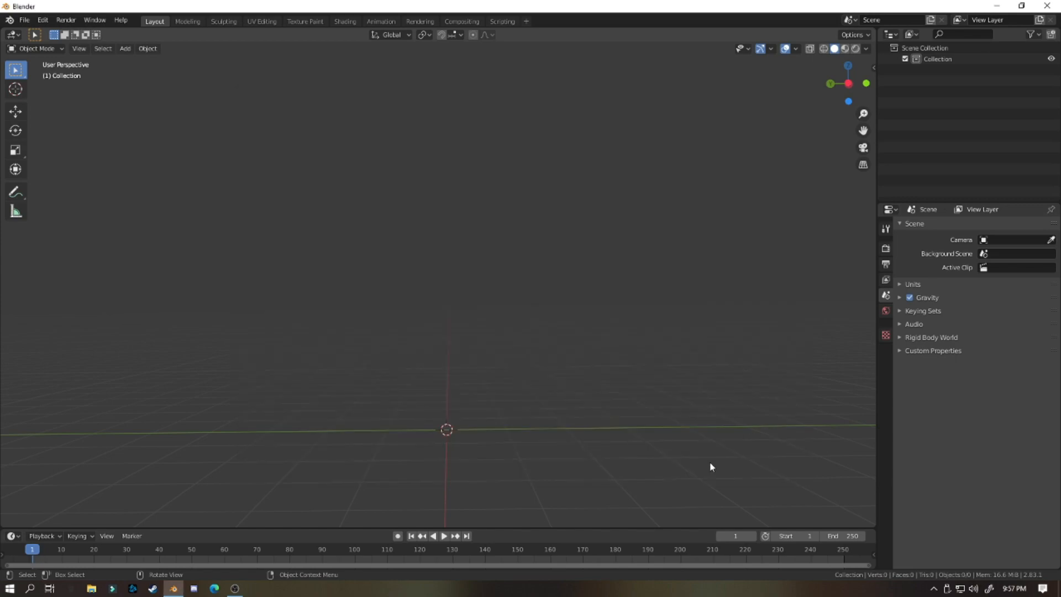
# Shade the viewport in Material Preview so the appended character shows its textures
pyautogui.moveTo(790, 117); pyautogui.dragTo(648, 113, button='middle')
pyautogui.moveTo(863, 130)
pyautogui.mouseDown()
pyautogui.moveTo(900, 155)
pyautogui.moveTo(854, 123)
pyautogui.moveTo(863, 131)
pyautogui.mouseUp()
pyautogui.scroll(3, 787, 185)
pyautogui.moveTo(785, 188)
pyautogui.mouseDown(button='middle')
pyautogui.moveTo(711, 209)
pyautogui.moveTo(771, 199)
pyautogui.mouseUp(button='middle')
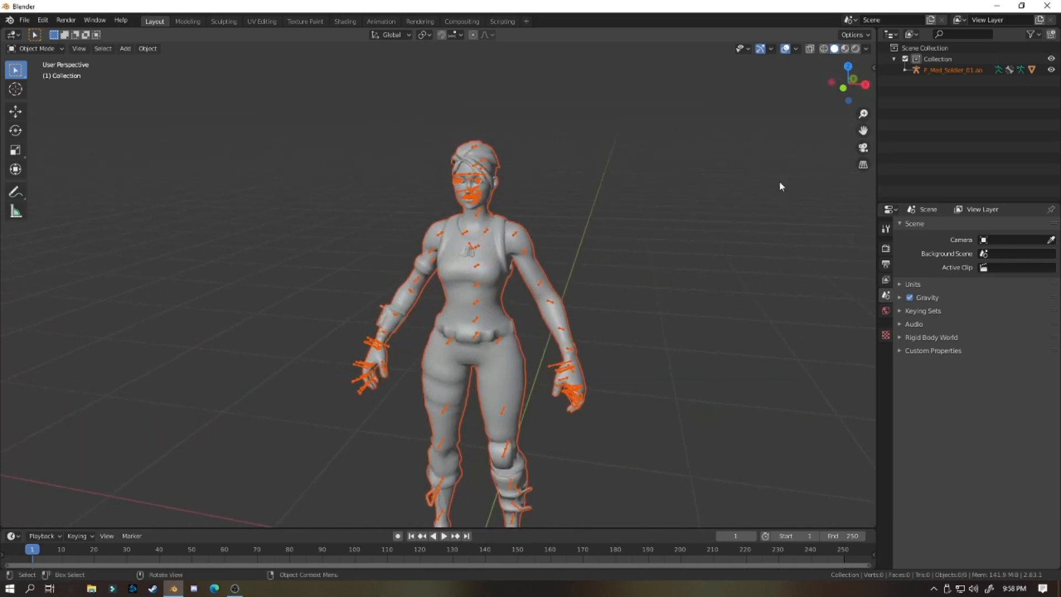
pyautogui.click(844, 49)
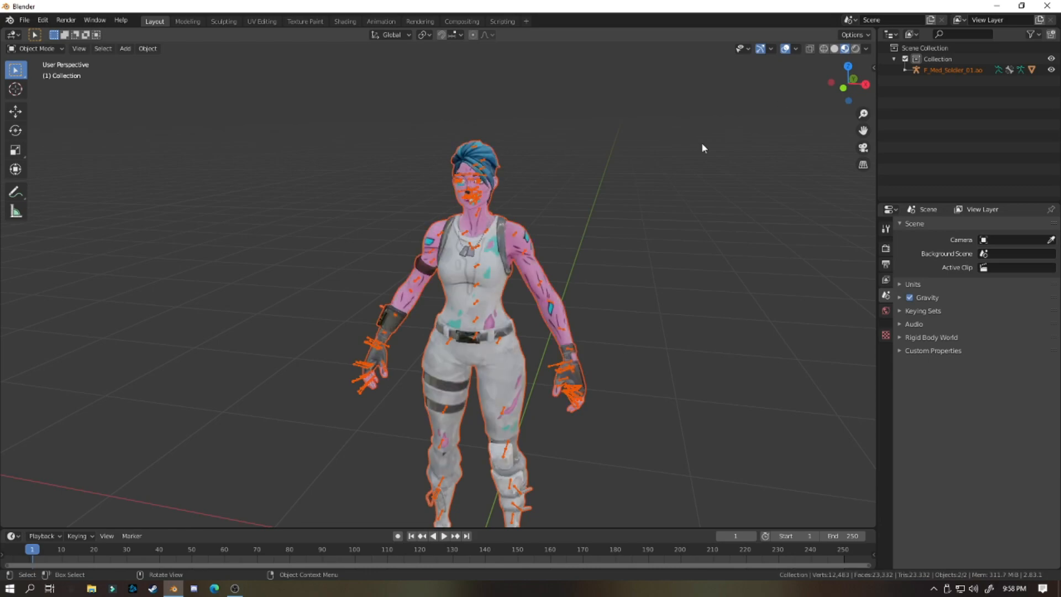
# Examine the textured character from several sides and distances
pyautogui.moveTo(702, 144)
pyautogui.mouseDown(button='middle')
pyautogui.moveTo(694, 137)
pyautogui.moveTo(711, 110)
pyautogui.moveTo(713, 157)
pyautogui.mouseUp(button='middle')
pyautogui.scroll(-4, 707, 128)
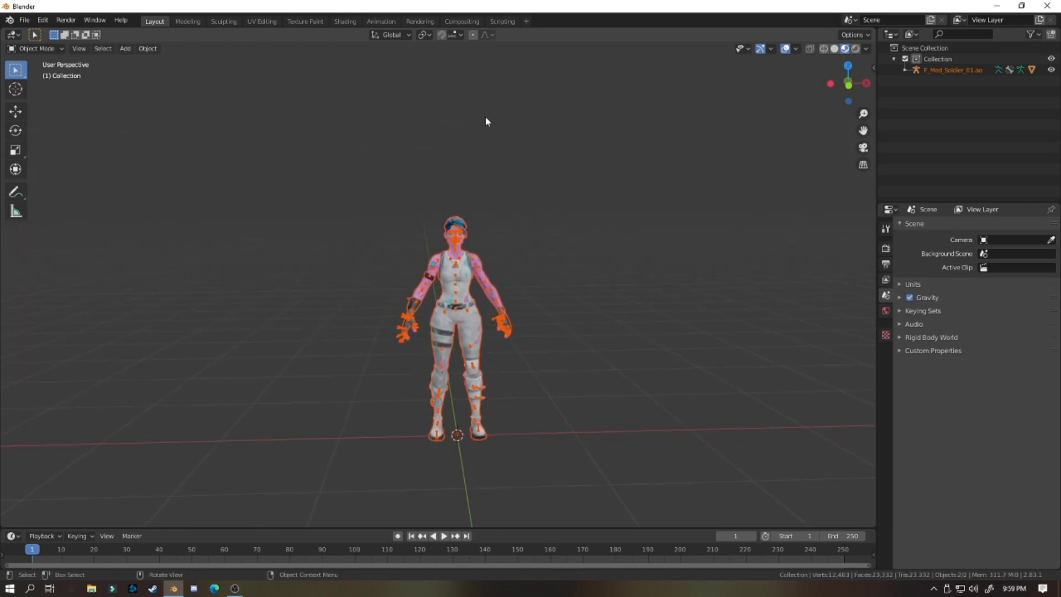
pyautogui.scroll(-1, 522, 124)
pyautogui.moveTo(567, 126); pyautogui.dragTo(1, 165, button='middle')
pyautogui.scroll(1, 570, 134)
pyautogui.scroll(6, 571, 134)
pyautogui.scroll(-5, 586, 143)
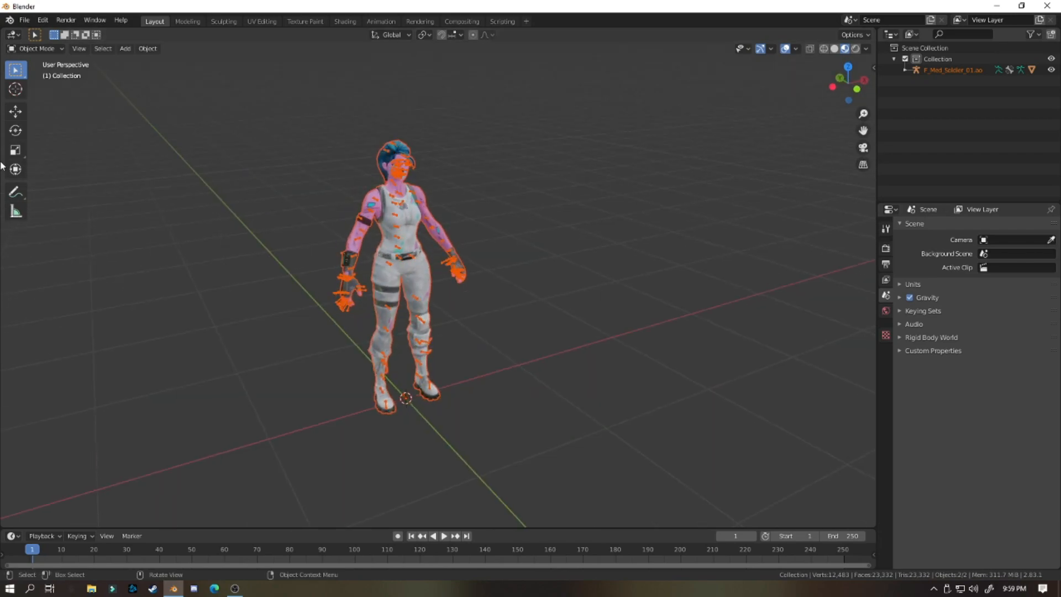
pyautogui.moveTo(723, 165); pyautogui.dragTo(689, 160, button='middle')
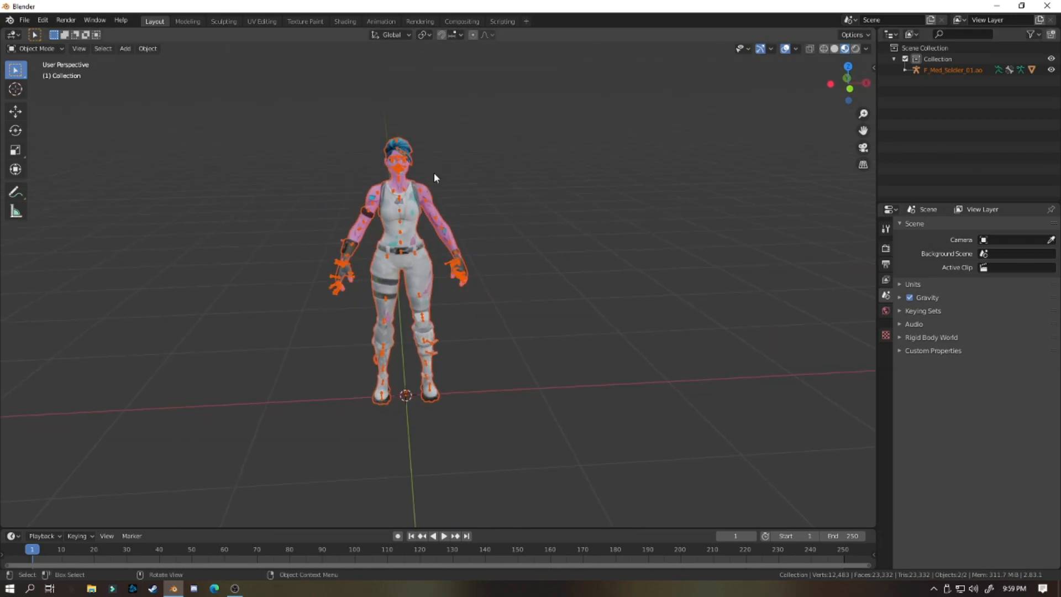
# Select the character's armature F_Med_Soldier_01.ao rather than its mesh and switch it to Pose Mode
pyautogui.click(399, 198)
pyautogui.moveTo(405, 194); pyautogui.dragTo(528, 173, button='middle')
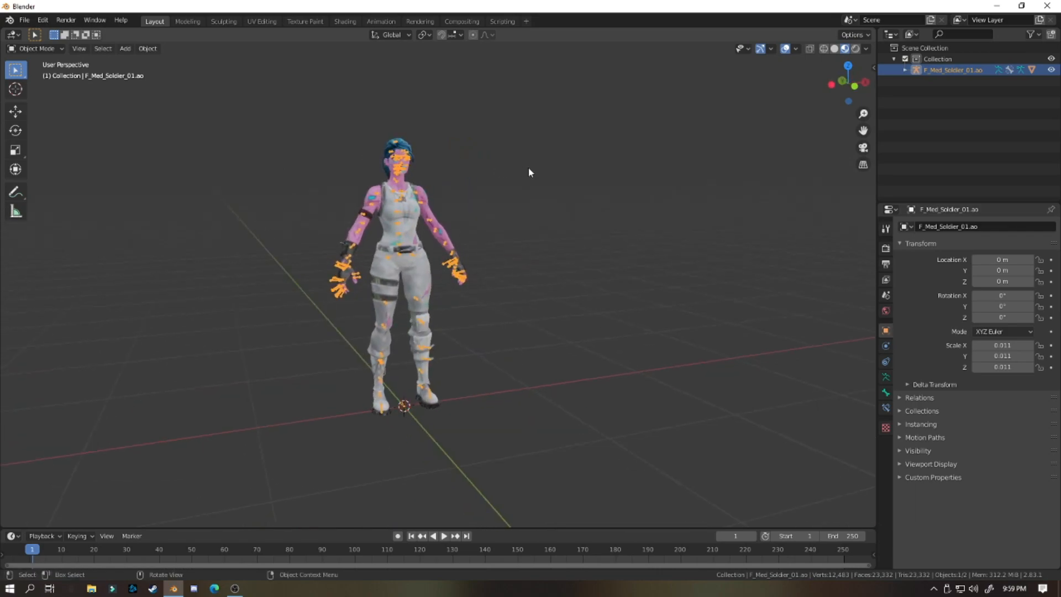
pyautogui.click(464, 279)
pyautogui.moveTo(415, 238); pyautogui.dragTo(420, 223, button='middle')
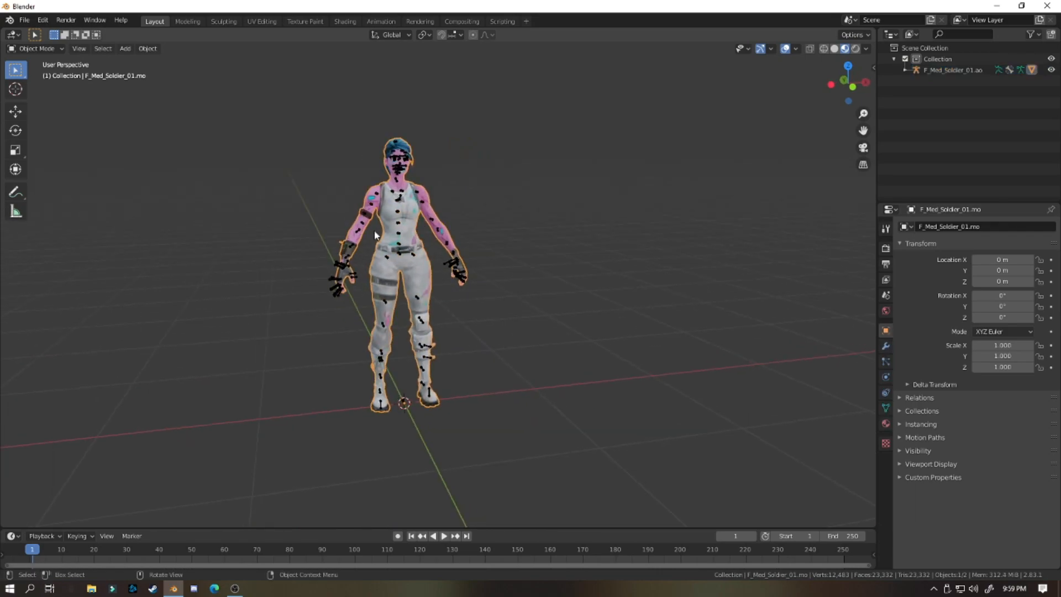
pyautogui.click(396, 217)
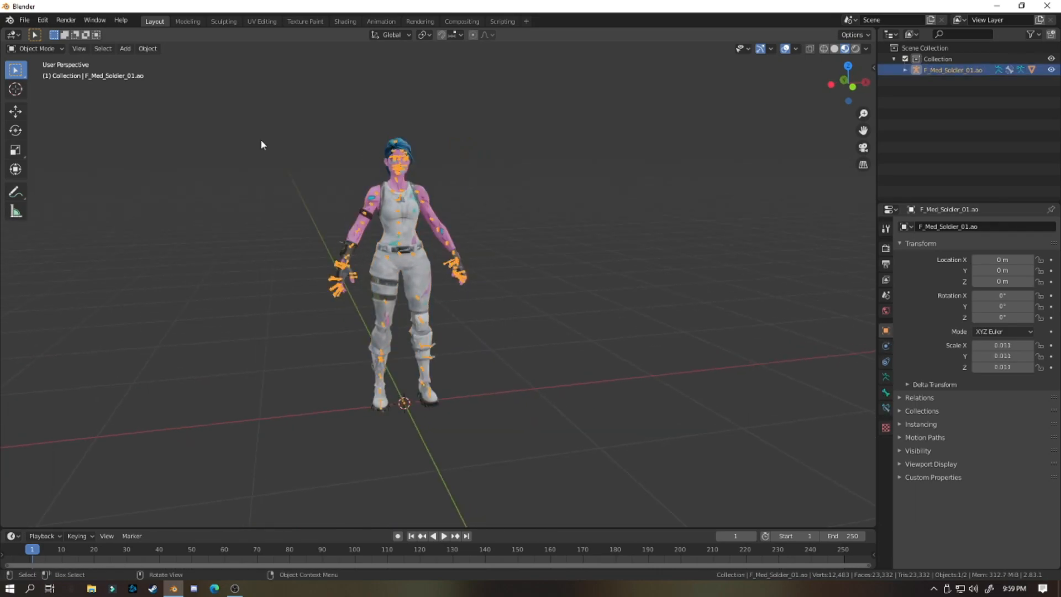
pyautogui.click(52, 49)
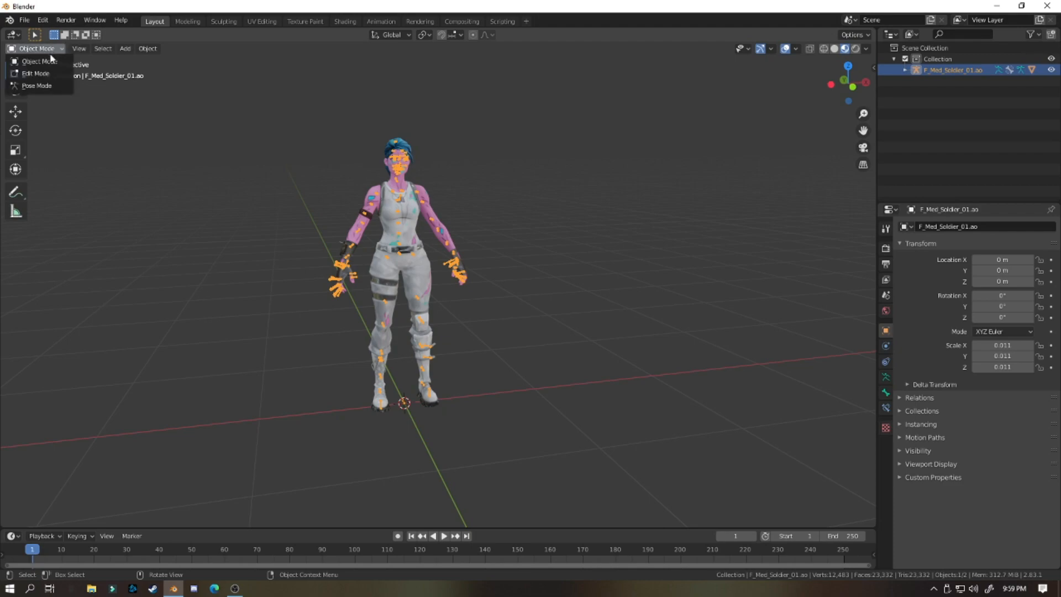
pyautogui.click(44, 85)
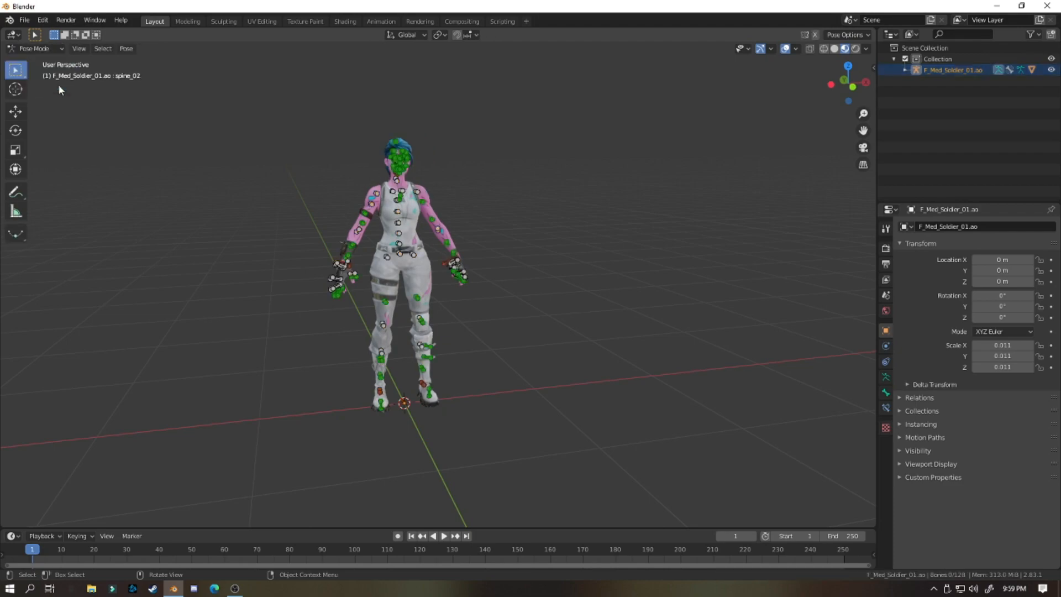
# Try moving one of the character's bones with the Move tool, and undo the move
pyautogui.moveTo(408, 199); pyautogui.dragTo(370, 199, button='middle')
pyautogui.click(16, 111)
pyautogui.moveTo(445, 204); pyautogui.dragTo(565, 237)
pyautogui.hotkey('ctrl', 'z')
# Try rotating the character's left upper arm bone with the Rotate tool, and undo the rotation
pyautogui.click(16, 130)
pyautogui.hotkey('ctrl', 'z')
pyautogui.moveTo(467, 268); pyautogui.dragTo(453, 221, button='middle')
pyautogui.moveTo(461, 182); pyautogui.dragTo(464, 164, button='middle')
pyautogui.moveTo(465, 165); pyautogui.dragTo(647, 398)
pyautogui.moveTo(651, 322); pyautogui.dragTo(657, 319)
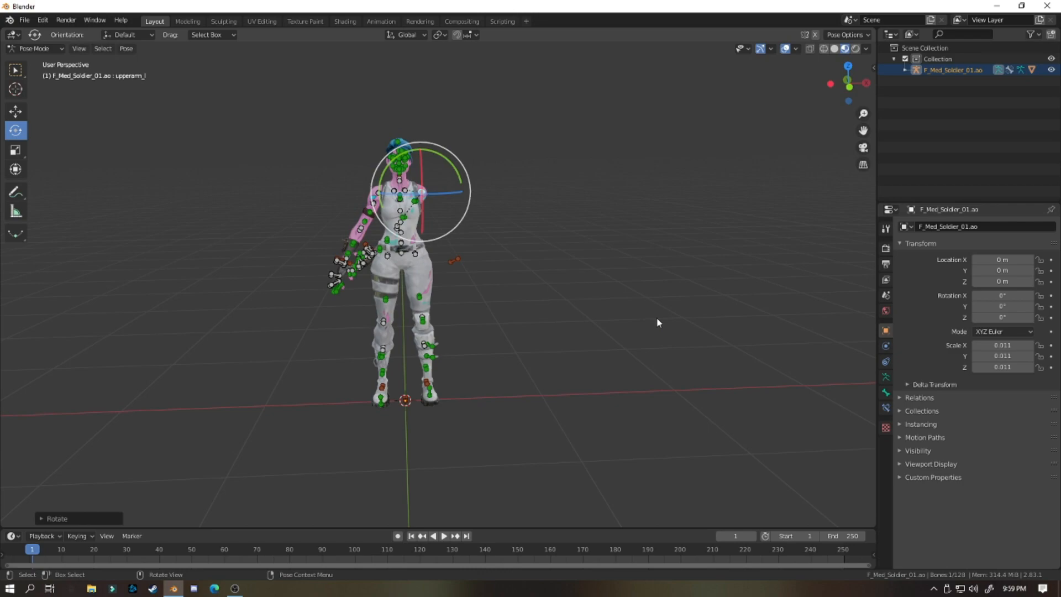
pyautogui.hotkey('ctrl', 'z')
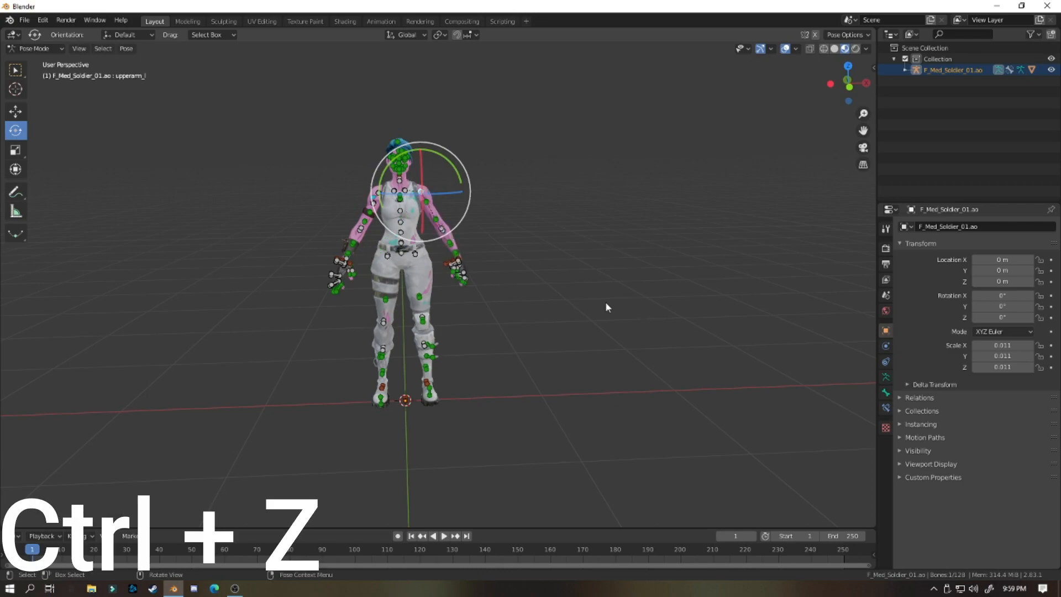
# Hide the viewport overlays to view the character without bones, and restore them
pyautogui.click(785, 50)
pyautogui.moveTo(517, 132); pyautogui.dragTo(524, 134, button='middle')
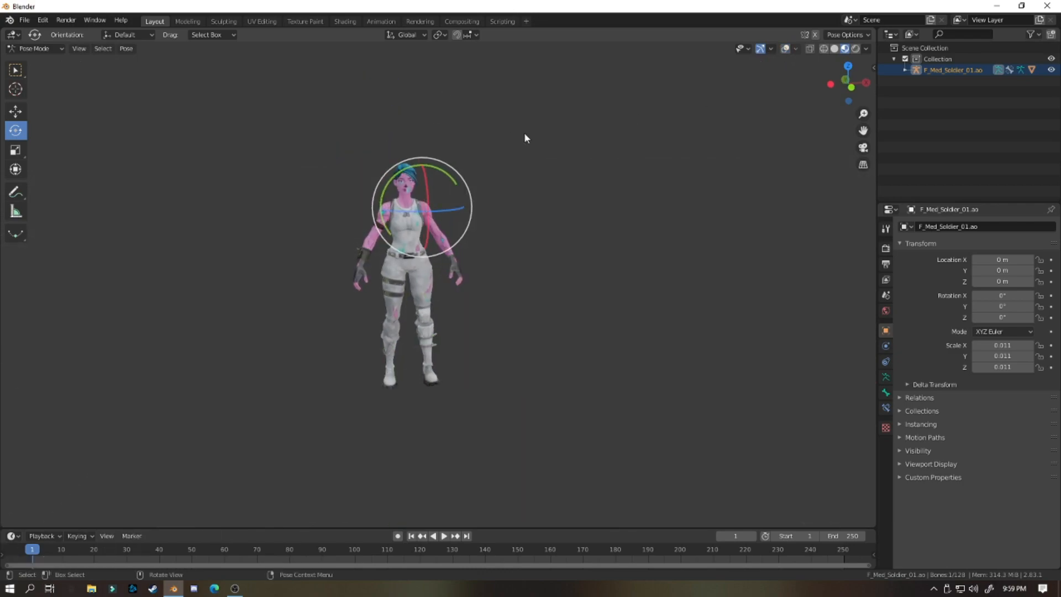
pyautogui.click(785, 49)
# Toggle the armature to Object Mode and back to Pose Mode
pyautogui.moveTo(863, 131); pyautogui.dragTo(935, 147)
pyautogui.moveTo(663, 152); pyautogui.dragTo(114, 156, button='middle')
pyautogui.scroll(3, 633, 146)
pyautogui.hotkey('ctrl', 'Tab')
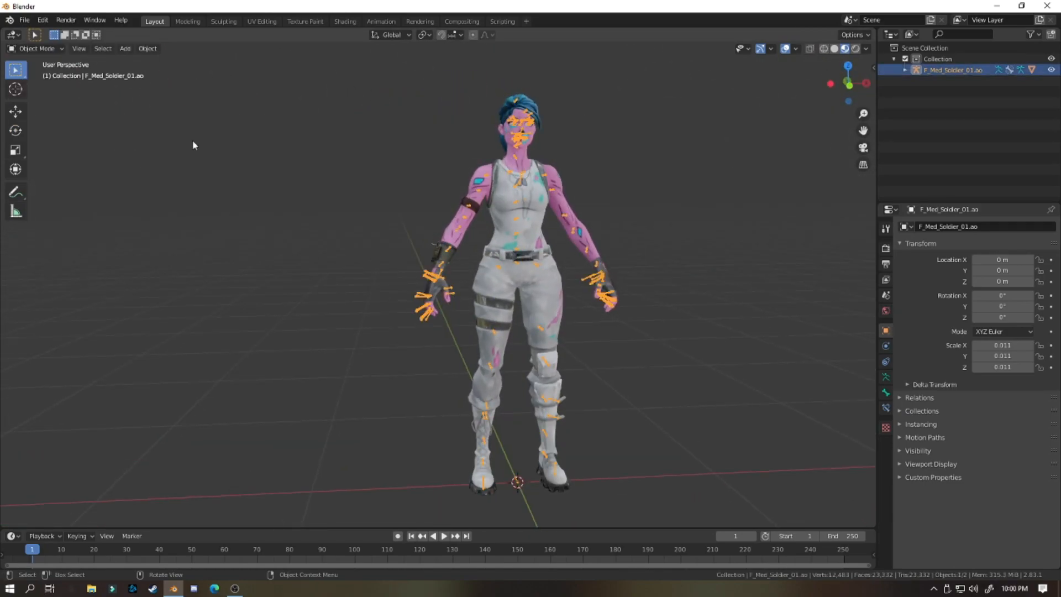
pyautogui.hotkey('ctrl', 'Tab')
# Rotate the character's bones one after another from several angles to build a gun-holding pose
pyautogui.click(515, 155)
pyautogui.moveTo(83, 64); pyautogui.dragTo(386, 173, button='middle')
pyautogui.click(417, 230)
pyautogui.click(324, 179)
pyautogui.moveTo(296, 137); pyautogui.dragTo(286, 145)
pyautogui.moveTo(442, 238); pyautogui.dragTo(423, 246, button='middle')
pyautogui.click(422, 247)
pyautogui.moveTo(426, 257); pyautogui.dragTo(433, 263)
pyautogui.moveTo(470, 260); pyautogui.dragTo(434, 255, button='middle')
pyautogui.moveTo(431, 250); pyautogui.dragTo(433, 255)
pyautogui.moveTo(437, 255); pyautogui.dragTo(265, 243, button='middle')
pyautogui.moveTo(475, 210); pyautogui.dragTo(474, 216)
pyautogui.moveTo(474, 221); pyautogui.dragTo(310, 221, button='middle')
pyautogui.moveTo(462, 234); pyautogui.dragTo(468, 234)
# Append the SK_Shotgun_Combat shotgun from the Downloads folder, finding its file with the search term "pump"
pyautogui.click(24, 20)
pyautogui.click(291, 229)
pyautogui.click(699, 138)
pyautogui.write('pump')
pyautogui.click(295, 152)
pyautogui.click(290, 229)
pyautogui.doubleClick(442, 168)
pyautogui.click(700, 489)
# Scale the shotgun to suit the character and move it toward the hands
pyautogui.moveTo(608, 298); pyautogui.dragTo(443, 294, button='middle')
pyautogui.click(16, 111)
pyautogui.press('s')
pyautogui.moveTo(444, 354); pyautogui.dragTo(441, 230)
pyautogui.moveTo(419, 267)
pyautogui.mouseDown()
pyautogui.moveTo(482, 264)
pyautogui.moveTo(414, 270)
pyautogui.mouseUp()
pyautogui.moveTo(435, 226); pyautogui.dragTo(435, 176)
# Fine-tune the shotgun's placement in the character's hands from other viewing angles
pyautogui.moveTo(443, 221); pyautogui.dragTo(276, 227, button='middle')
pyautogui.moveTo(531, 234); pyautogui.dragTo(489, 234)
pyautogui.moveTo(275, 234); pyautogui.dragTo(166, 237, button='middle')
pyautogui.scroll(5, 497, 248)
pyautogui.moveTo(559, 168); pyautogui.dragTo(580, 170)
pyautogui.moveTo(680, 191); pyautogui.dragTo(718, 210, button='middle')
# Return the character's armature to Pose Mode and rotate bones to fit the pose around the shotgun
pyautogui.click(613, 166)
pyautogui.hotkey('ctrl', 'Tab')
pyautogui.click(15, 130)
pyautogui.click(387, 147)
pyautogui.moveTo(529, 268); pyautogui.dragTo(442, 243, button='middle')
pyautogui.click(376, 123)
pyautogui.moveTo(423, 119); pyautogui.dragTo(479, 133)
pyautogui.moveTo(497, 232); pyautogui.dragTo(420, 221, button='middle')
pyautogui.moveTo(464, 218); pyautogui.dragTo(475, 243)
pyautogui.moveTo(475, 238); pyautogui.dragTo(276, 193, button='middle')
pyautogui.moveTo(165, 116); pyautogui.dragTo(172, 138)
pyautogui.moveTo(177, 155); pyautogui.dragTo(354, 221, button='middle')
# Try rotating further bones around the shotgun grip, and undo those last pose changes
pyautogui.click(387, 234)
pyautogui.moveTo(470, 234)
pyautogui.mouseDown()
pyautogui.moveTo(474, 225)
pyautogui.moveTo(470, 239)
pyautogui.mouseUp()
pyautogui.click(332, 262)
pyautogui.moveTo(398, 254); pyautogui.dragTo(461, 281)
pyautogui.click(332, 302)
pyautogui.hotkey('ctrl', 'z')
pyautogui.hotkey('ctrl', 'z')
pyautogui.hotkey('ctrl', 'z')
pyautogui.hotkey('ctrl', 'z')
pyautogui.hotkey('ctrl', 'z')
pyautogui.hotkey('ctrl', 'z')
# Rotate the remaining bones so the character's grip fits the shotgun
pyautogui.click(331, 239)
pyautogui.moveTo(365, 252); pyautogui.dragTo(350, 239)
pyautogui.click(332, 303)
pyautogui.moveTo(409, 310); pyautogui.dragTo(497, 232, button='middle')
pyautogui.moveTo(492, 149); pyautogui.dragTo(502, 166)
pyautogui.click(340, 184)
pyautogui.moveTo(343, 188); pyautogui.dragTo(339, 209)
# Inspect the whole posed character with the viewport overlays hidden, and show them again
pyautogui.moveTo(354, 221); pyautogui.dragTo(691, 166, button='middle')
pyautogui.scroll(-4, 498, 176)
pyautogui.scroll(-5, 691, 166)
pyautogui.click(786, 48)
pyautogui.click(785, 49)
# Return to Object Mode, add a camera to the scene and look through it
pyautogui.click(36, 49)
pyautogui.hotkey('shift', 'a')
pyautogui.click(15, 112)
pyautogui.moveTo(553, 276)
pyautogui.mouseDown(button='middle')
pyautogui.moveTo(426, 282)
pyautogui.moveTo(553, 288)
pyautogui.mouseUp(button='middle')
pyautogui.click(864, 147)
# Adjust the camera's X and Z location and its Z rotation to frame the character
pyautogui.moveTo(1002, 281)
pyautogui.mouseDown()
pyautogui.moveTo(1014, 282)
pyautogui.moveTo(1007, 296)
pyautogui.mouseUp()
pyautogui.moveTo(1003, 281)
pyautogui.mouseDown()
pyautogui.moveTo(1005, 259)
pyautogui.moveTo(992, 270)
pyautogui.mouseUp()
pyautogui.moveTo(1003, 282); pyautogui.dragTo(996, 281)
pyautogui.moveTo(1002, 318); pyautogui.dragTo(1017, 317)
pyautogui.moveTo(1002, 259)
pyautogui.mouseDown()
pyautogui.moveTo(992, 260)
pyautogui.moveTo(997, 271)
pyautogui.mouseUp()
# Put the character's armature back in Pose Mode and rotate a bone with the overlays temporarily hidden
pyautogui.click(450, 213)
pyautogui.click(36, 48)
pyautogui.click(36, 83)
pyautogui.click(426, 265)
pyautogui.click(785, 48)
pyautogui.moveTo(452, 258); pyautogui.dragTo(436, 246)
pyautogui.click(785, 48)
# Move the R_lip_corner bone slightly upward with overlays hidden, and check the expression through the camera
pyautogui.moveTo(442, 266); pyautogui.dragTo(663, 276, button='middle')
pyautogui.click(16, 112)
pyautogui.scroll(2, 331, 221)
pyautogui.click(196, 156)
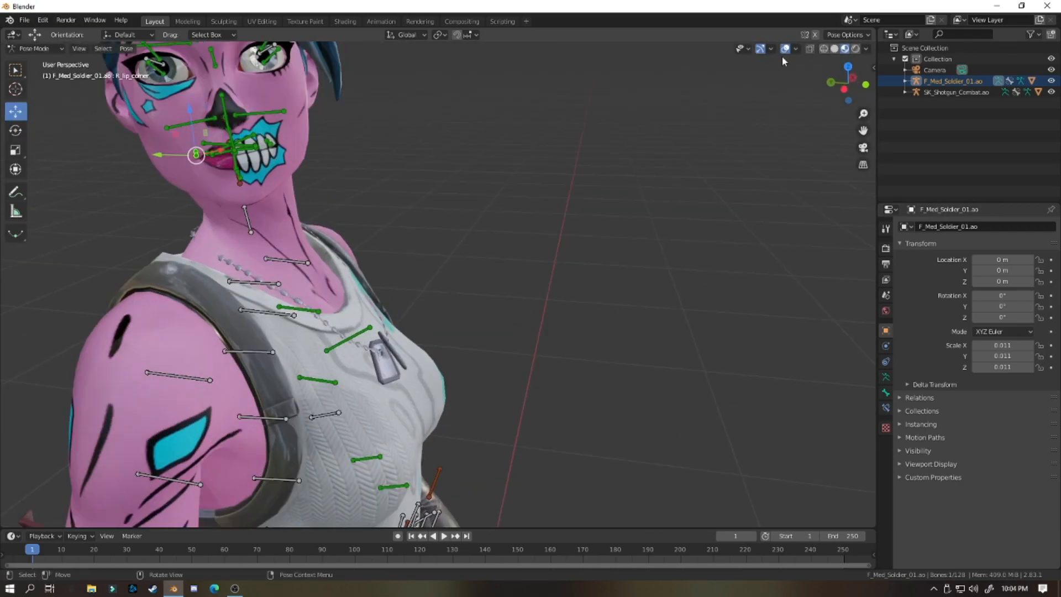
pyautogui.click(785, 48)
pyautogui.moveTo(196, 156); pyautogui.dragTo(195, 149)
pyautogui.moveTo(552, 266); pyautogui.dragTo(420, 260, button='middle')
pyautogui.click(863, 147)
pyautogui.click(785, 49)
# Rotate the character's upper arm bone slightly in the camera view and deselect it
pyautogui.click(16, 131)
pyautogui.click(372, 294)
pyautogui.moveTo(360, 287); pyautogui.dragTo(341, 277)
pyautogui.click(774, 235)
pyautogui.scroll(3, 775, 234)
pyautogui.scroll(-4, 767, 115)
pyautogui.moveTo(774, 119); pyautogui.dragTo(733, 125, button='middle')
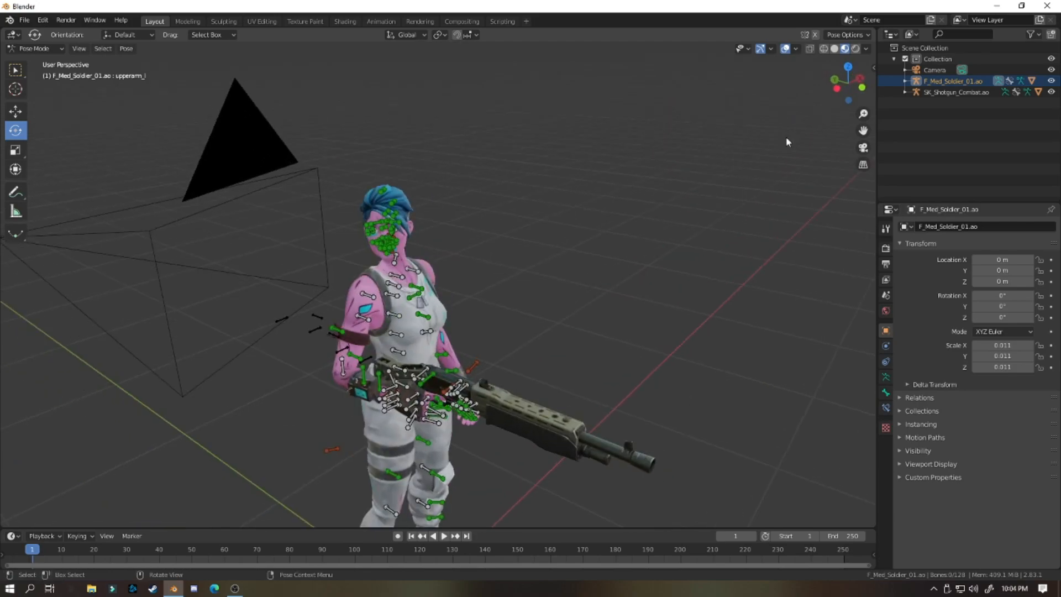
# Inspect the posed character and shotgun from several angles, with the viewport overlays off and on
pyautogui.click(786, 48)
pyautogui.moveTo(784, 66)
pyautogui.mouseDown(button='middle')
pyautogui.moveTo(663, 76)
pyautogui.moveTo(767, 61)
pyautogui.mouseUp(button='middle')
pyautogui.scroll(-4, 663, 76)
pyautogui.scroll(6, 768, 60)
pyautogui.scroll(-3, 767, 64)
pyautogui.click(785, 49)
pyautogui.scroll(-3, 751, 118)
pyautogui.scroll(6, 611, 266)
pyautogui.scroll(-5, 612, 266)
pyautogui.scroll(5, 582, 254)
pyautogui.moveTo(582, 254); pyautogui.dragTo(650, 252, button='middle')
pyautogui.scroll(-2, 635, 286)
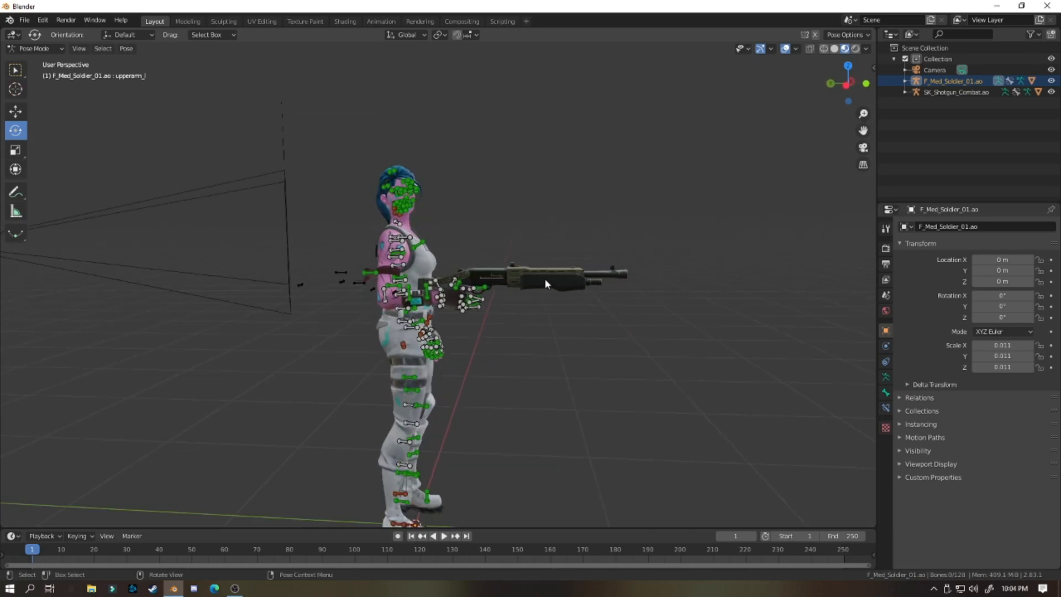
# Return the character's armature to Object Mode and select the shotgun mesh
pyautogui.click(36, 49)
pyautogui.click(50, 62)
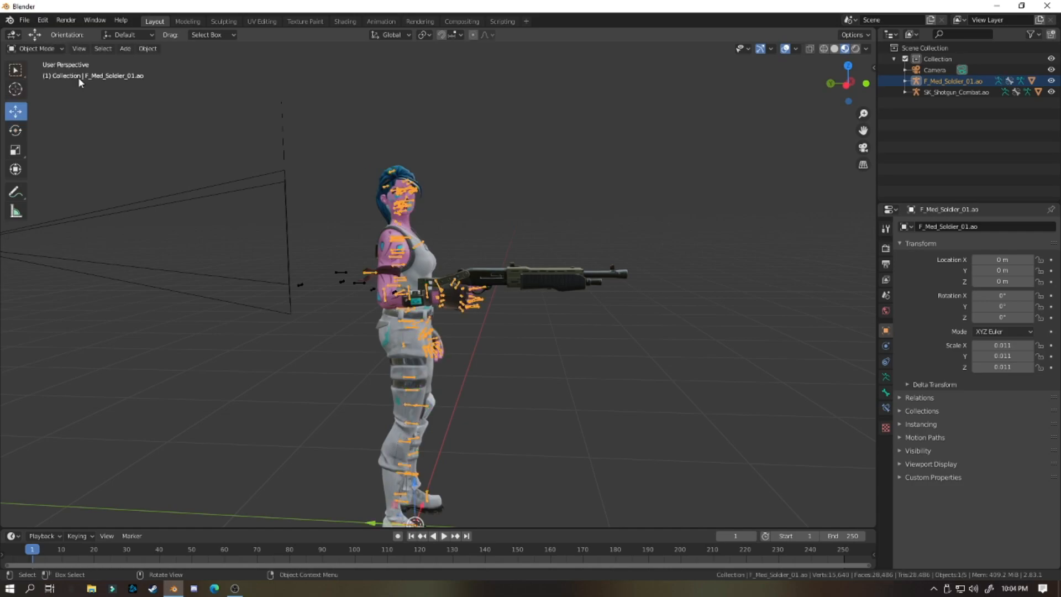
pyautogui.click(596, 277)
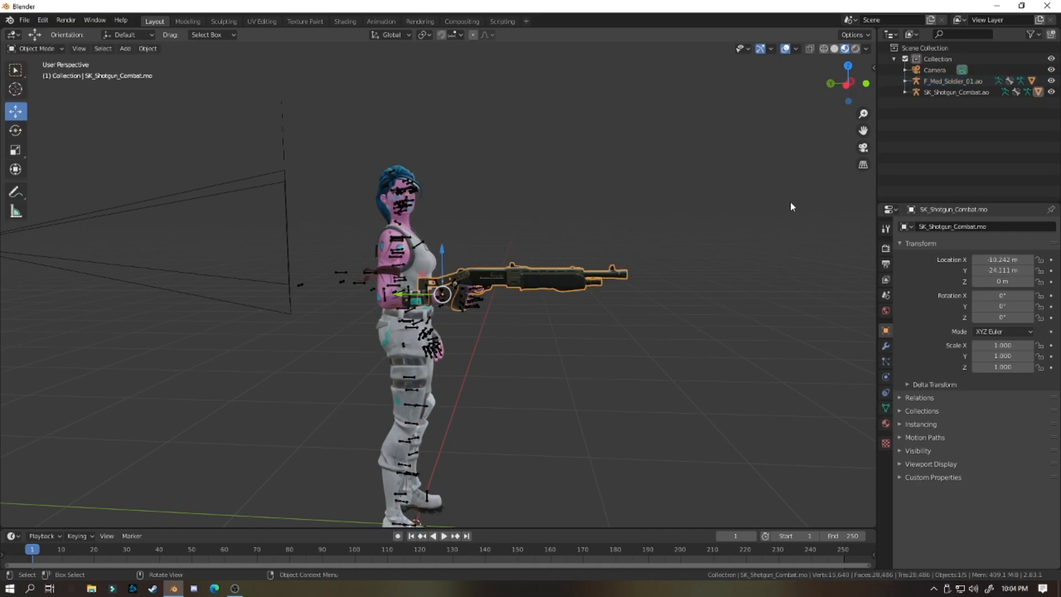
# Try to scale the shotgun mesh up to about 1.27 and undo the change
pyautogui.press('s')
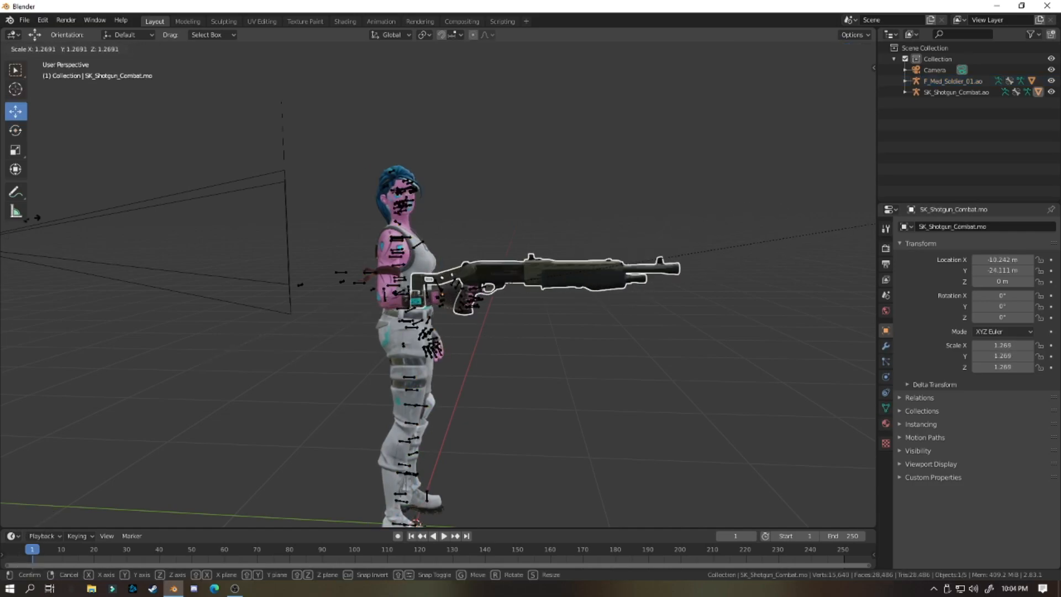
pyautogui.click(579, 265)
pyautogui.hotkey('ctrl', 'z')
# Examine the pose and the gun's placement from around the model and through the camera with overlays temporarily hidden
pyautogui.moveTo(579, 263); pyautogui.dragTo(794, 58, button='middle')
pyautogui.scroll(5, 400, 316)
pyautogui.scroll(-6, 495, 266)
pyautogui.scroll(5, 694, 229)
pyautogui.scroll(-3, 794, 57)
pyautogui.click(785, 49)
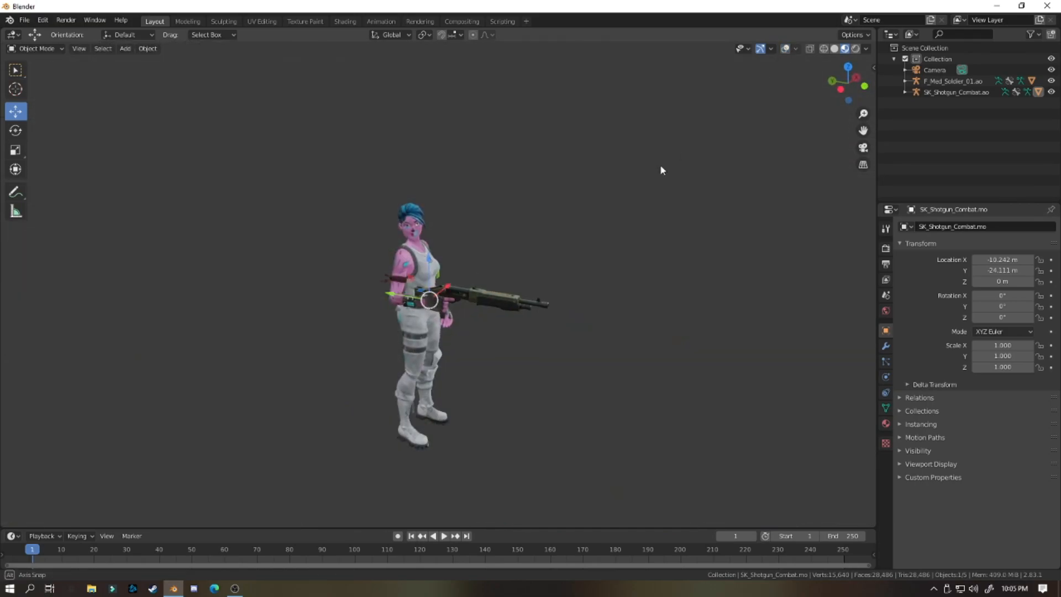
pyautogui.moveTo(658, 170); pyautogui.dragTo(760, 71, button='middle')
pyautogui.click(785, 48)
pyautogui.click(863, 147)
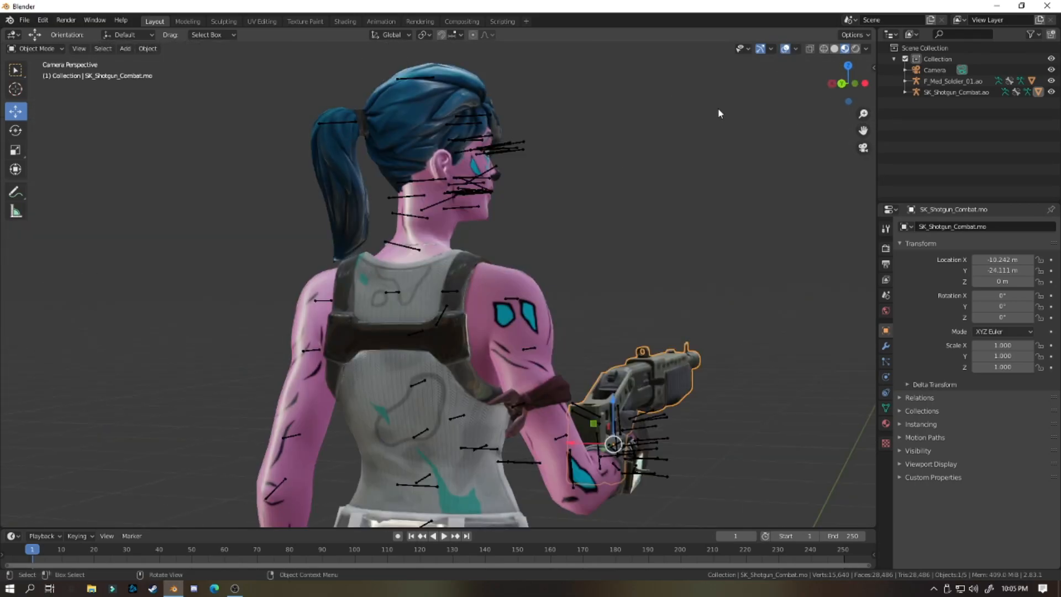
pyautogui.click(785, 48)
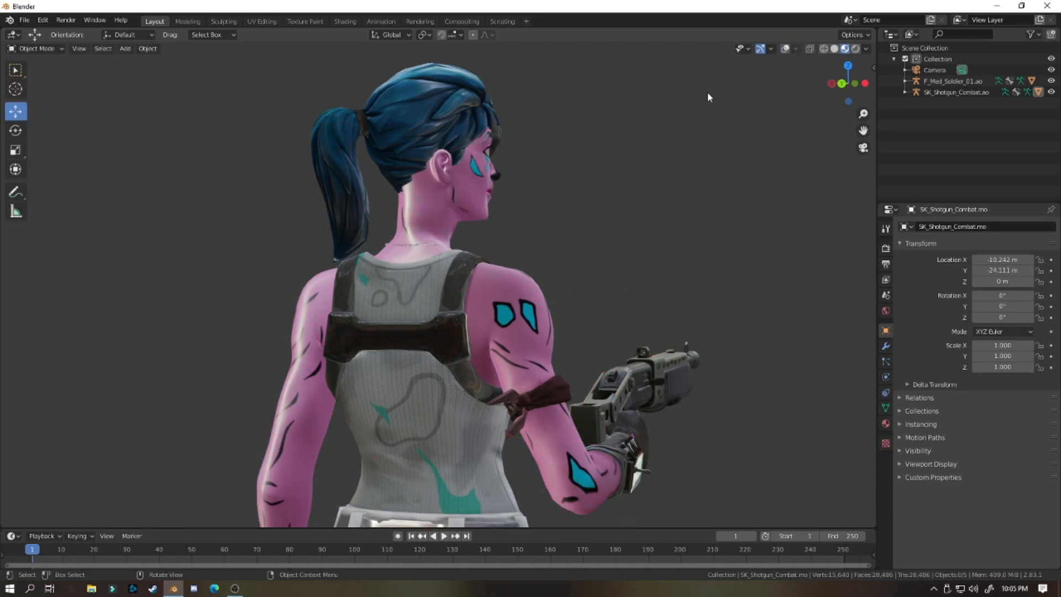
pyautogui.click(786, 49)
# Set Eevee's viewport sampling to 5000 in the render settings
pyautogui.click(885, 248)
pyautogui.moveTo(878, 253); pyautogui.dragTo(884, 254)
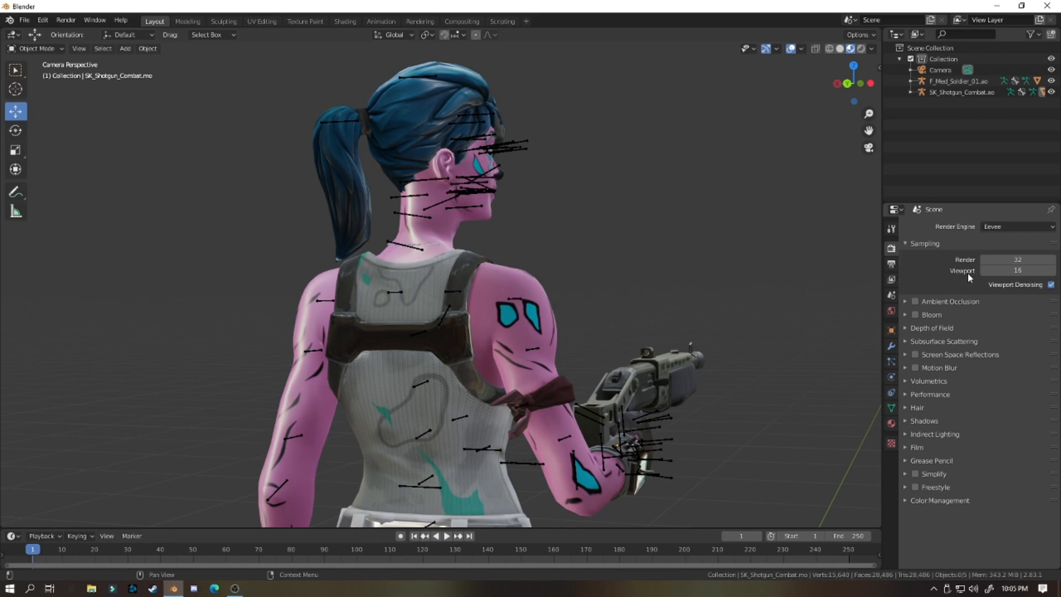
pyautogui.click(1010, 269)
# Enable Ambient Occlusion, Bloom, Screen Space Reflections and a transparent film for the render
pyautogui.click(915, 301)
pyautogui.click(914, 301)
pyautogui.click(915, 301)
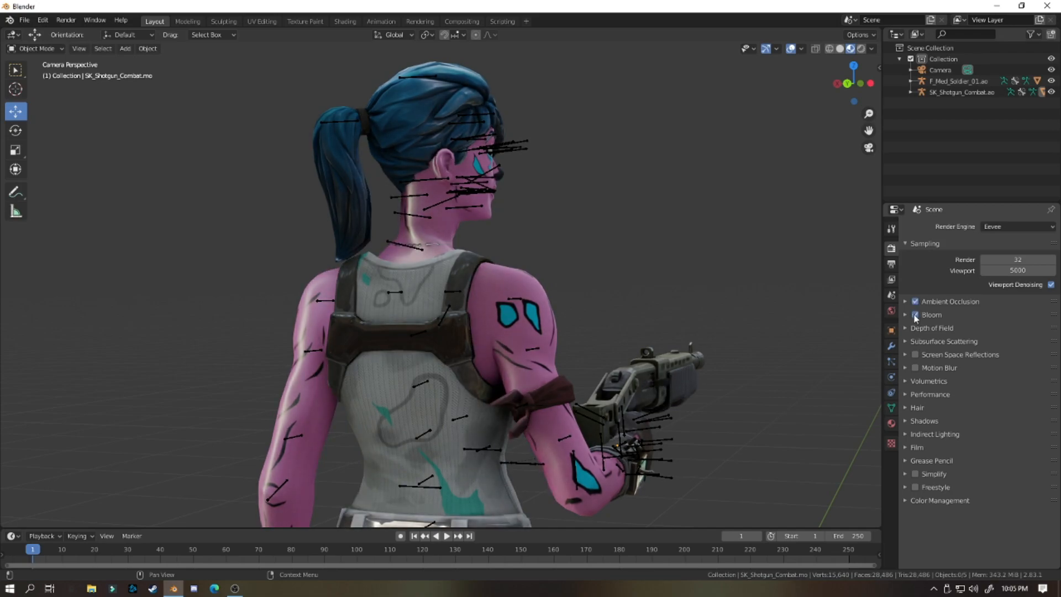
pyautogui.click(914, 354)
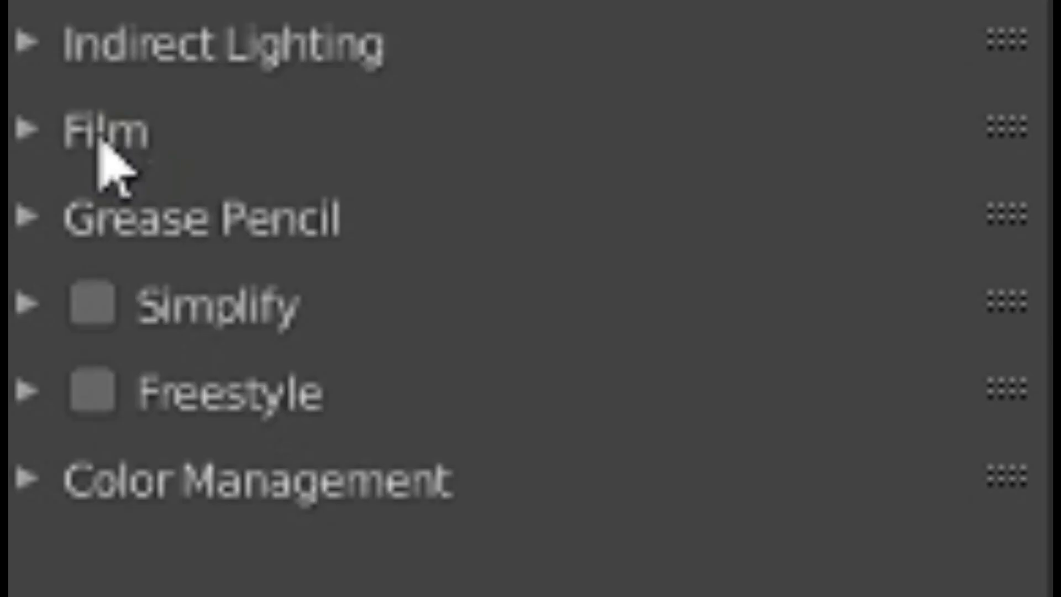
pyautogui.click(905, 450)
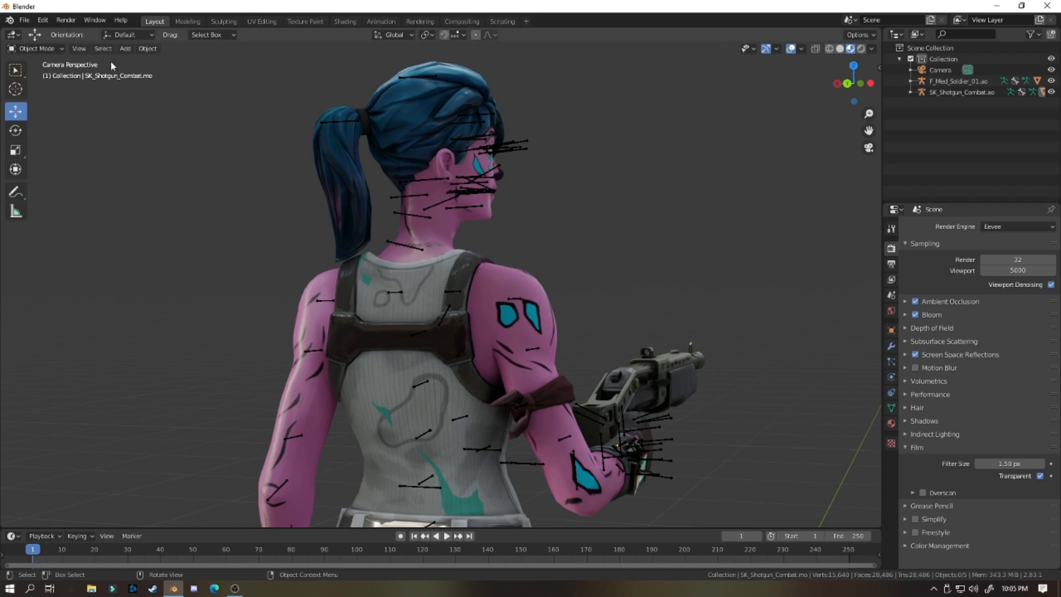
# Go to the Shading workspace and show the World nodes in the shader editor
pyautogui.moveTo(111, 65); pyautogui.dragTo(442, 160, button='middle')
pyautogui.scroll(1, 442, 159)
pyautogui.scroll(-1, 443, 159)
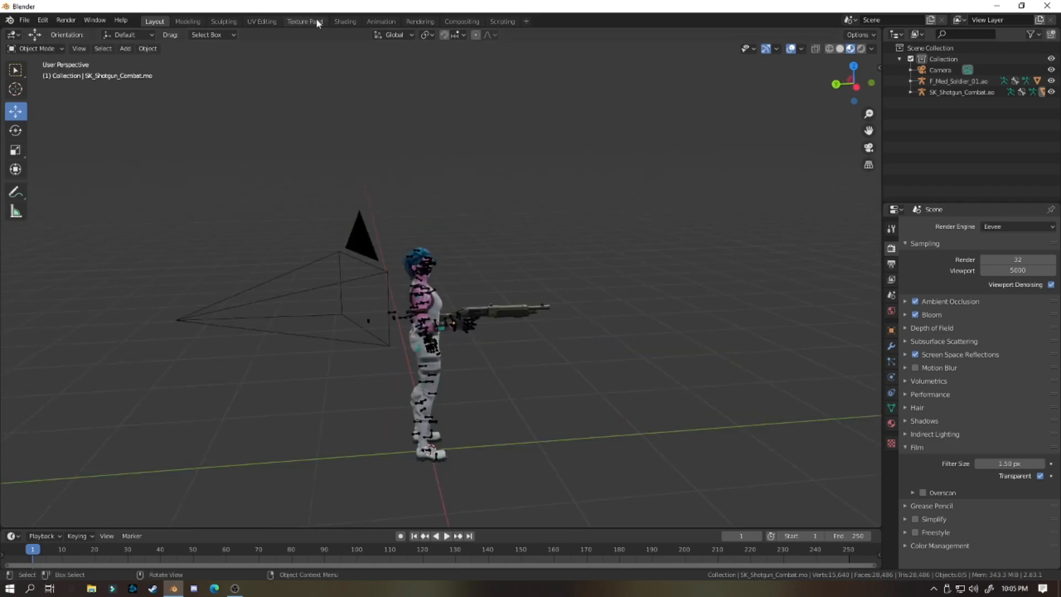
pyautogui.click(345, 22)
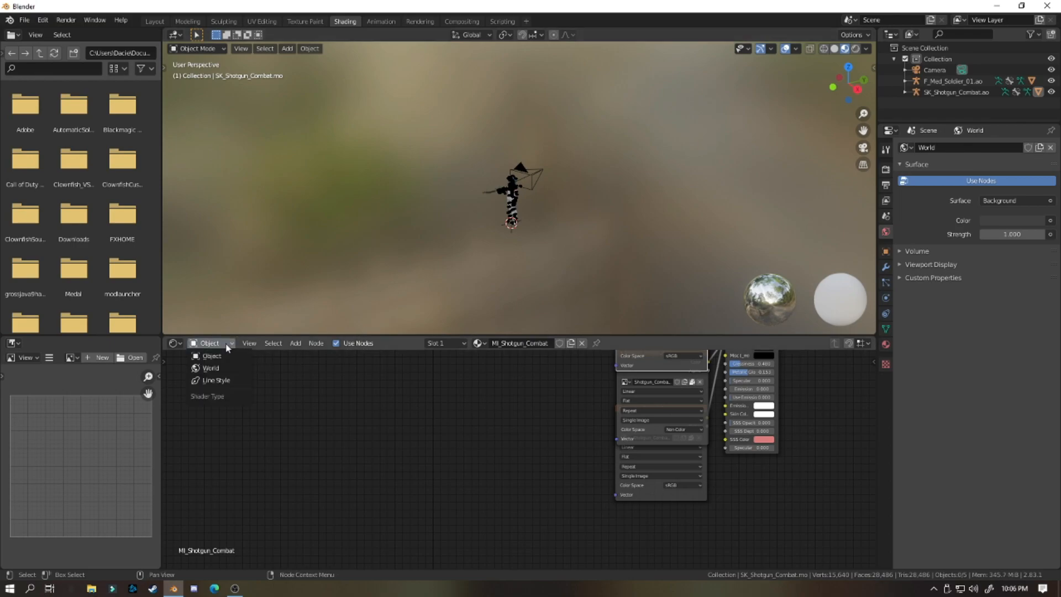
pyautogui.click(233, 369)
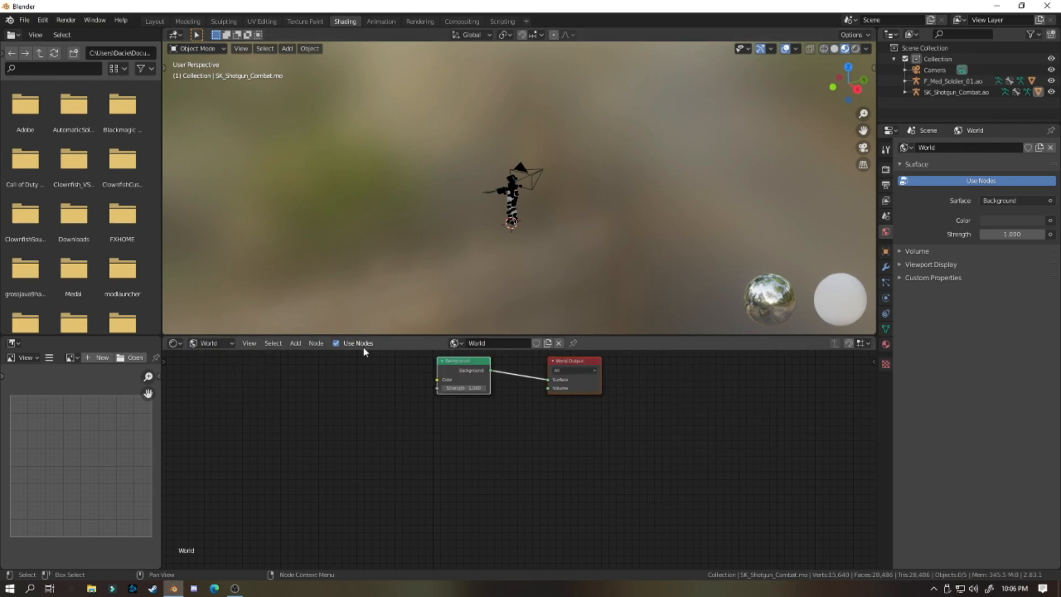
# Add an Environment Texture node and link its Color output to the Background node's Color input
pyautogui.click(296, 344)
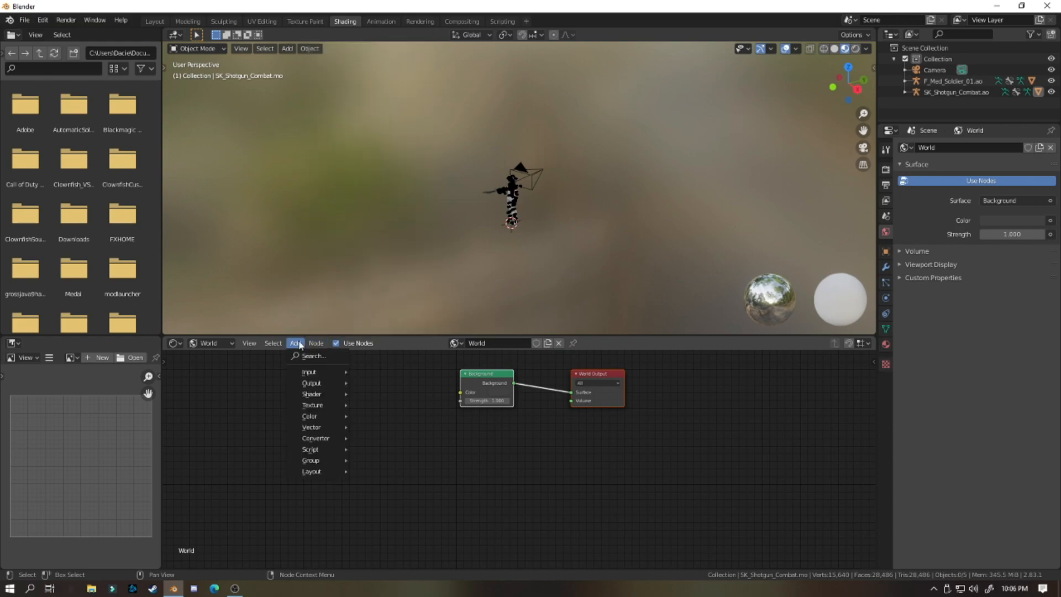
pyautogui.click(343, 356)
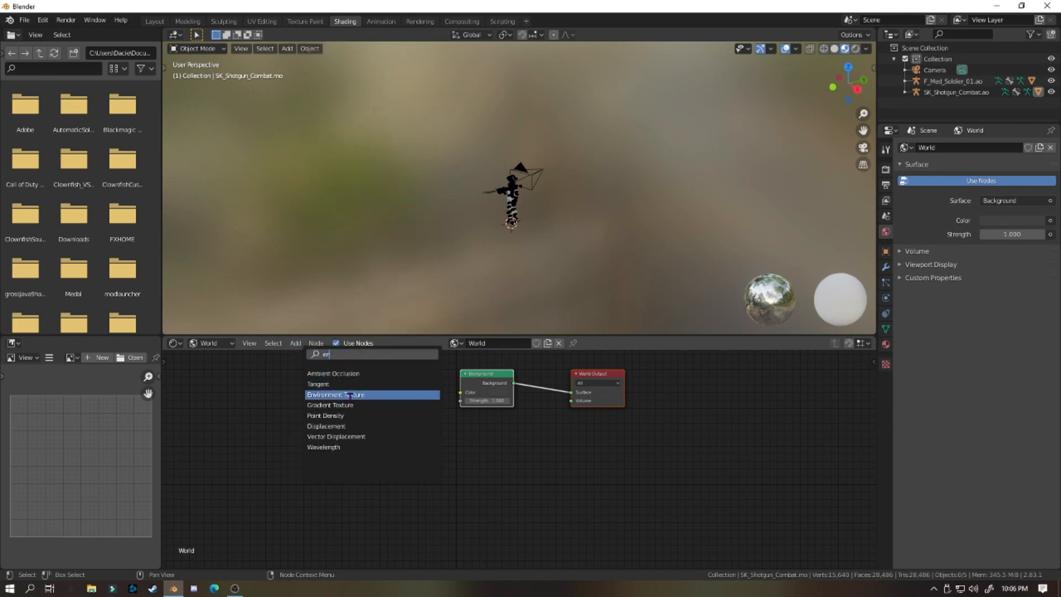
pyautogui.click(371, 394)
pyautogui.click(443, 381)
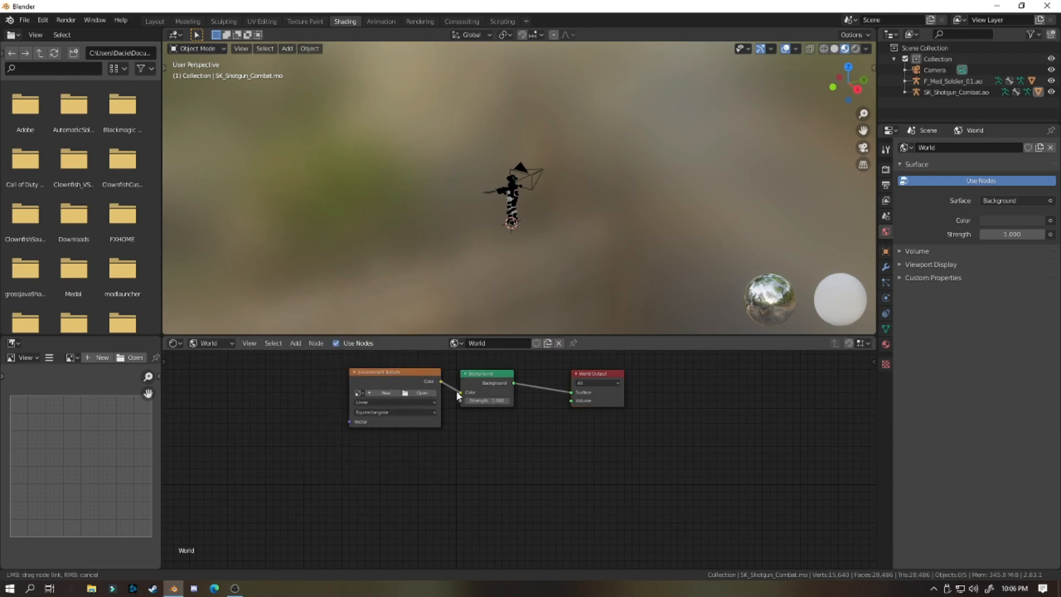
# Load venice_sunset_4k.hdr from the Downloads folder into the Environment Texture node and return to the Layout workspace
pyautogui.click(431, 391)
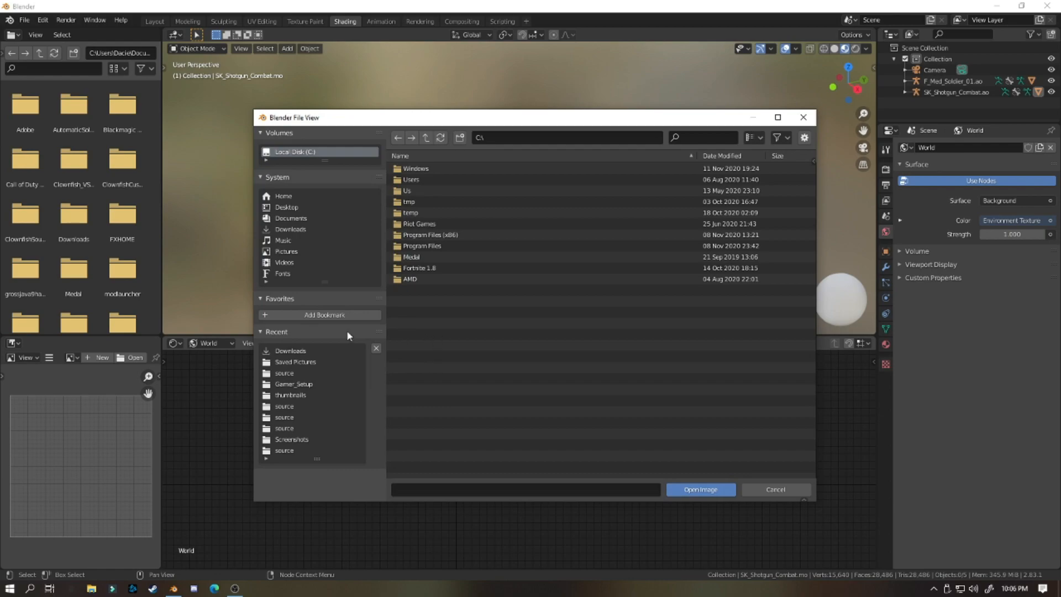
pyautogui.click(330, 348)
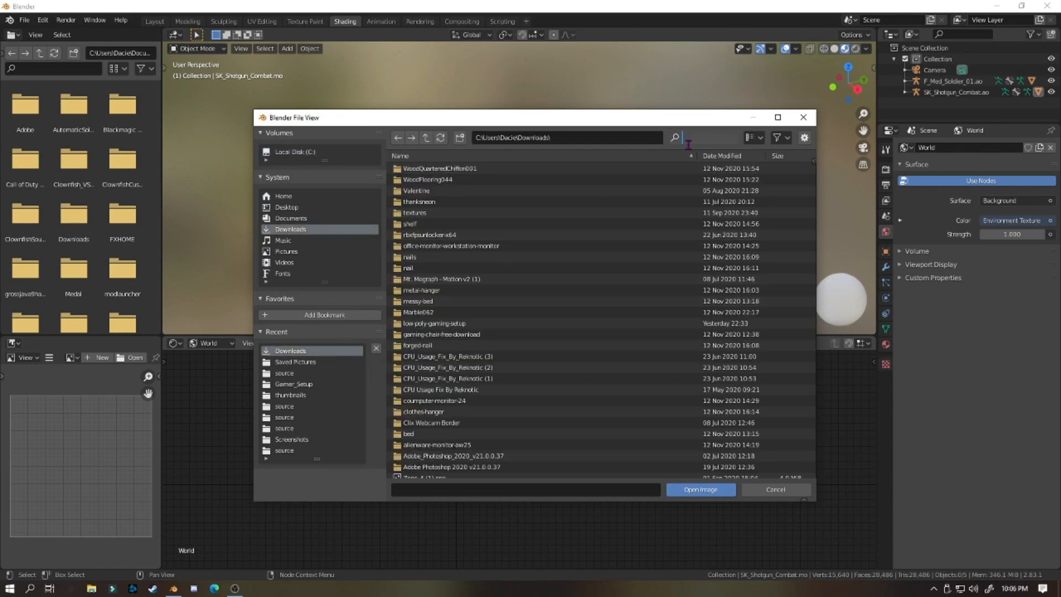
pyautogui.write('hdr')
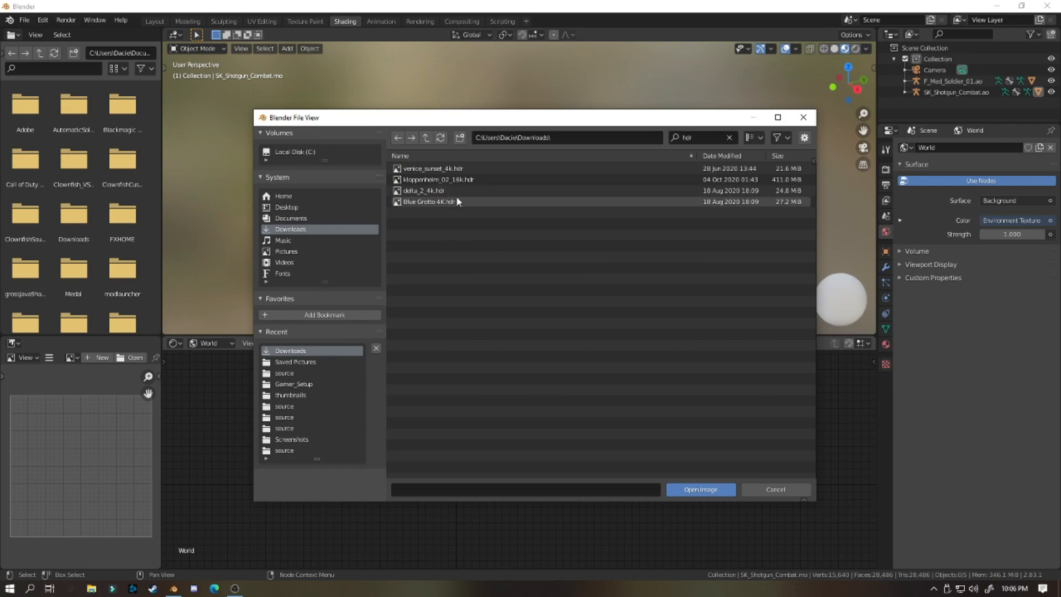
pyautogui.doubleClick(445, 169)
pyautogui.click(155, 21)
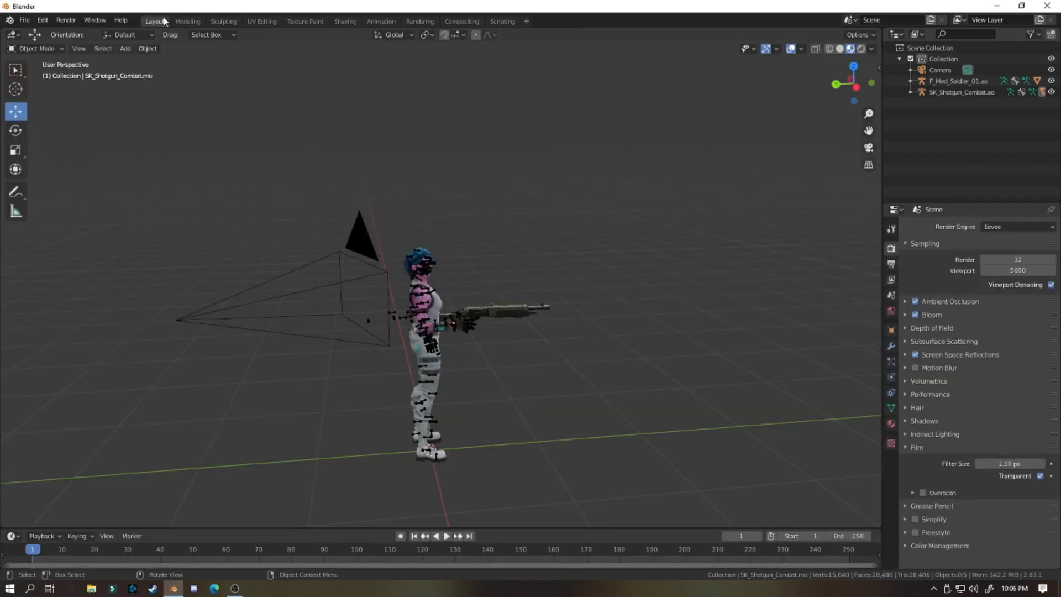
pyautogui.scroll(10, 465, 201)
pyautogui.scroll(-8, 504, 206)
pyautogui.moveTo(528, 199); pyautogui.dragTo(448, 340, button='middle')
pyautogui.scroll(6, 549, 173)
pyautogui.scroll(-5, 549, 174)
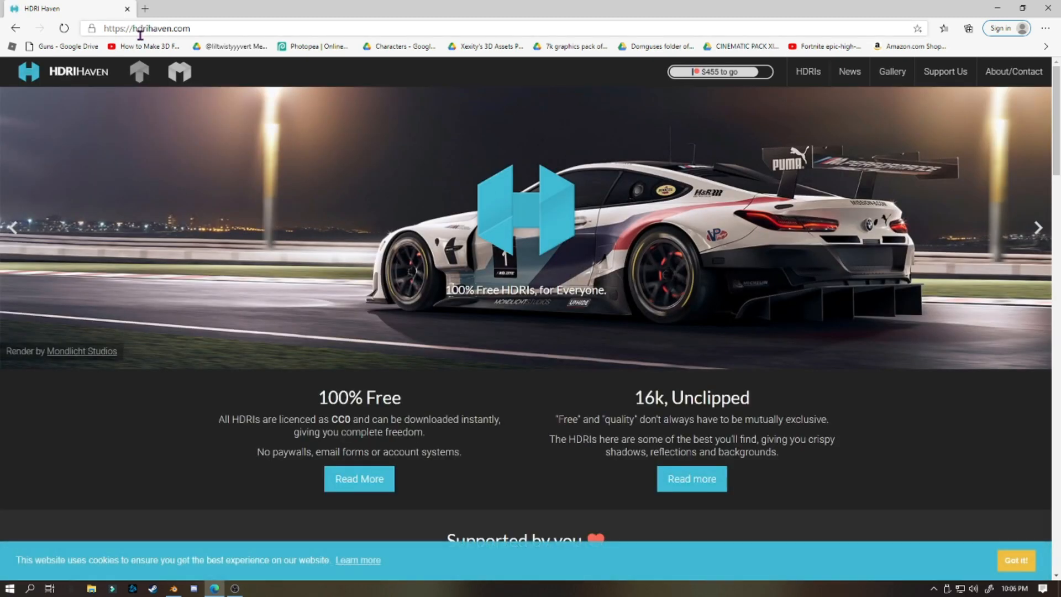
# Switch to HDRI Haven in the browser, search for venice_sunset and review the Venice Sunset download options
pyautogui.click(814, 81)
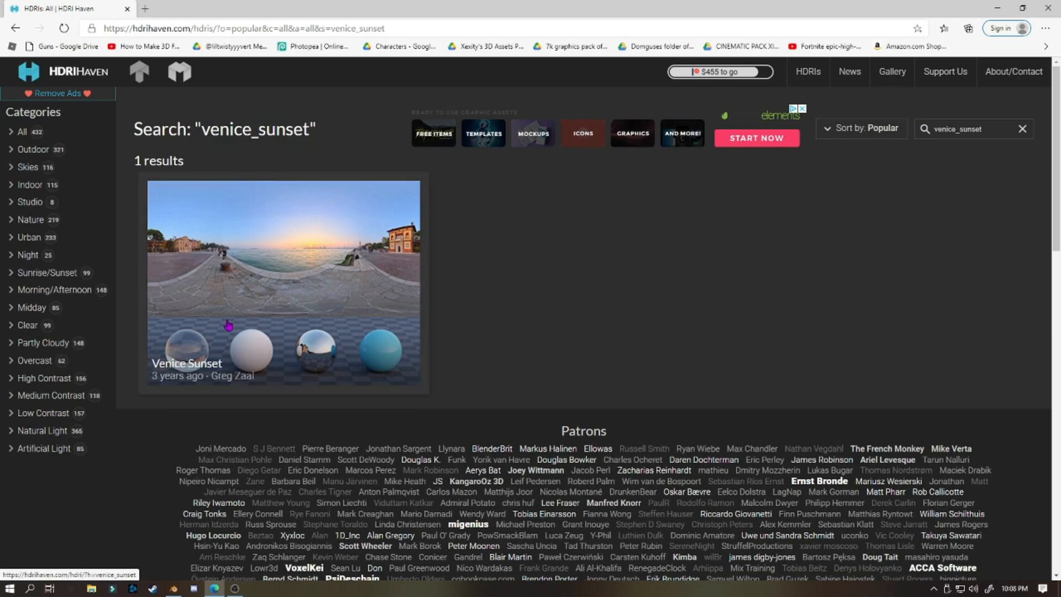
pyautogui.click(243, 296)
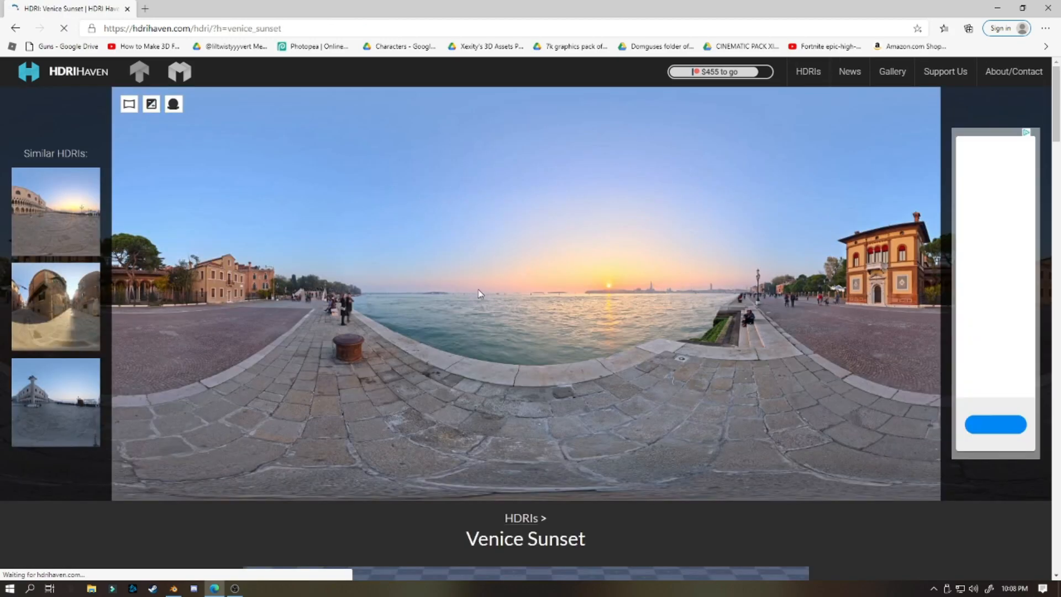
pyautogui.scroll(-10, 791, 355)
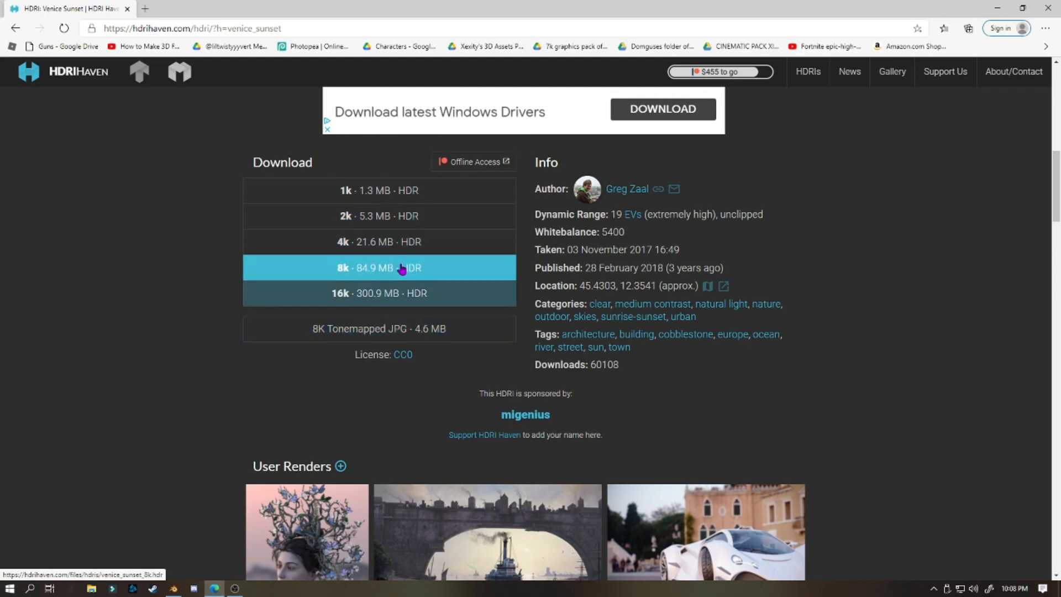
pyautogui.scroll(10, 493, 290)
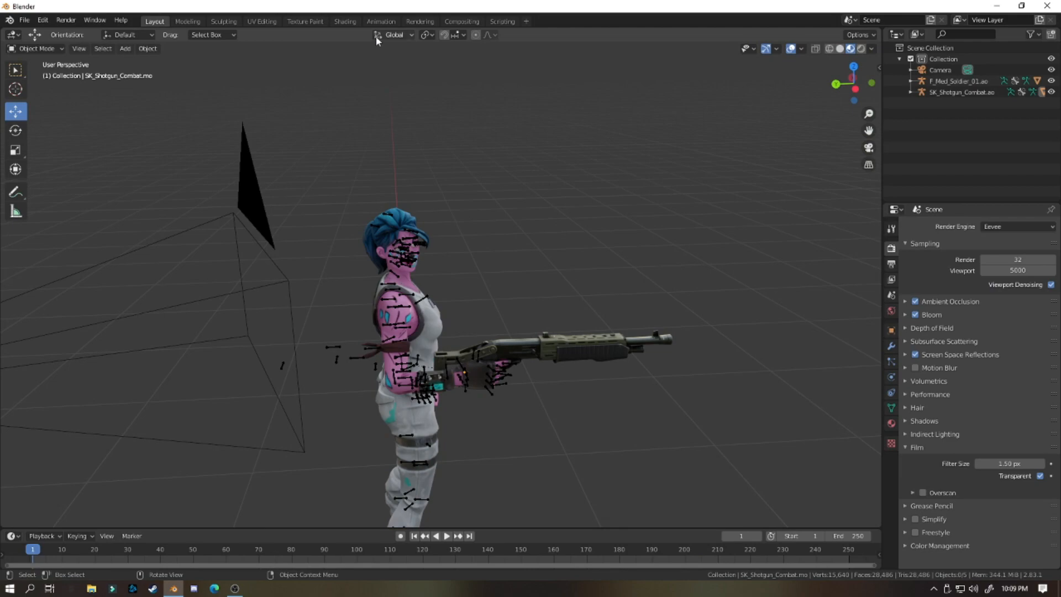
# Check the world nodes and preview the HDRI in Rendered shading without film transparency, restoring transparency and Material Preview
pyautogui.click(345, 21)
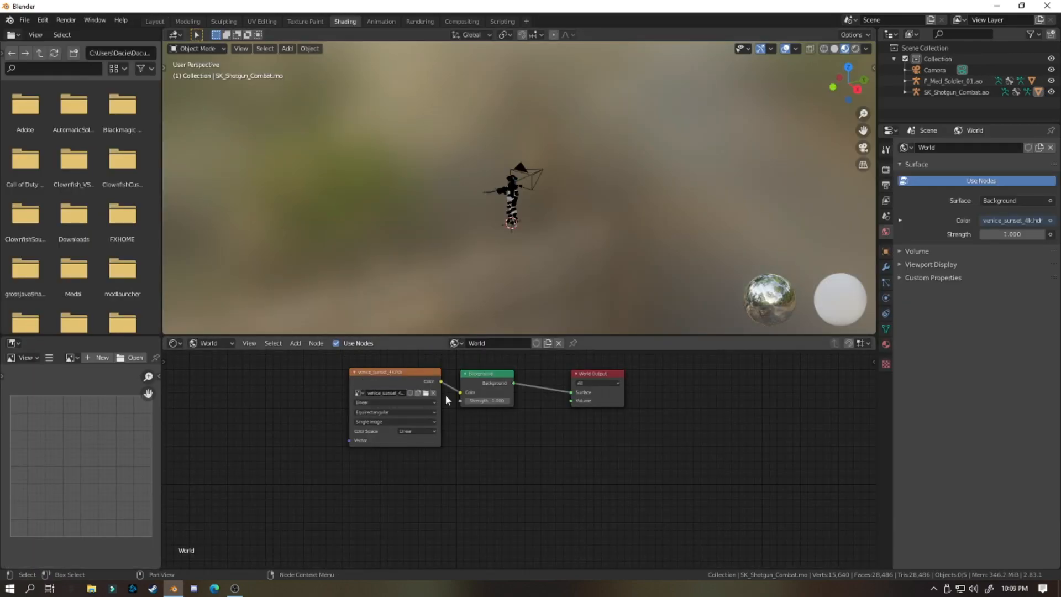
pyautogui.click(154, 21)
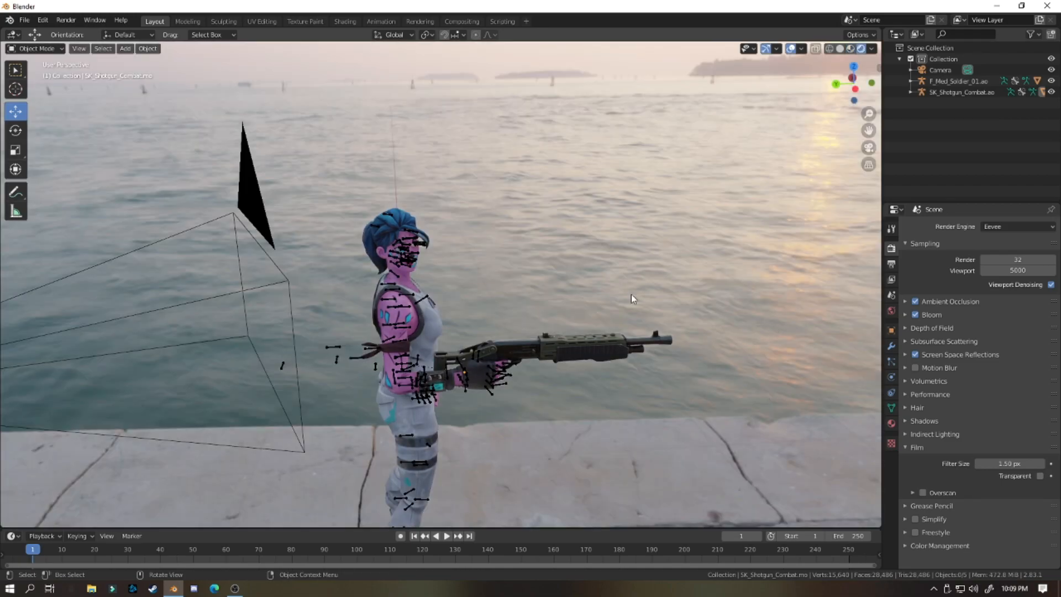
pyautogui.scroll(-7, 631, 295)
pyautogui.moveTo(629, 294)
pyautogui.mouseDown(button='middle')
pyautogui.moveTo(464, 271)
pyautogui.moveTo(537, 298)
pyautogui.moveTo(589, 255)
pyautogui.moveTo(628, 326)
pyautogui.moveTo(725, 350)
pyautogui.mouseUp(button='middle')
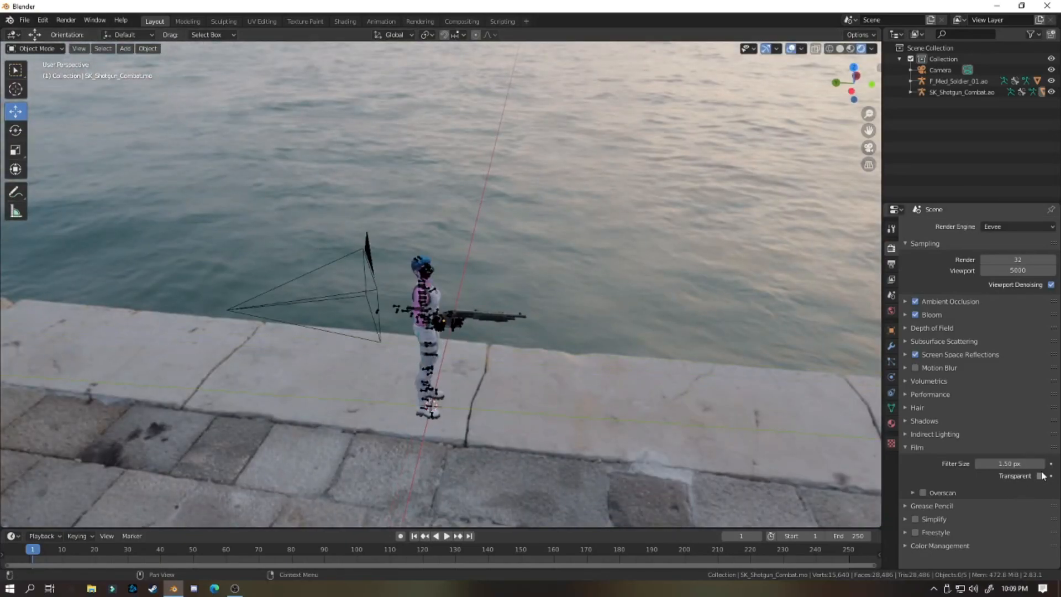
pyautogui.click(1040, 476)
pyautogui.click(850, 49)
# Add an area light to the scene and scale it up to spread widely around the character
pyautogui.scroll(5, 681, 240)
pyautogui.moveTo(669, 201)
pyautogui.mouseDown(button='middle')
pyautogui.moveTo(680, 240)
pyautogui.moveTo(437, 201)
pyautogui.moveTo(415, 175)
pyautogui.moveTo(441, 184)
pyautogui.mouseUp(button='middle')
pyautogui.scroll(-3, 441, 183)
pyautogui.click(126, 48)
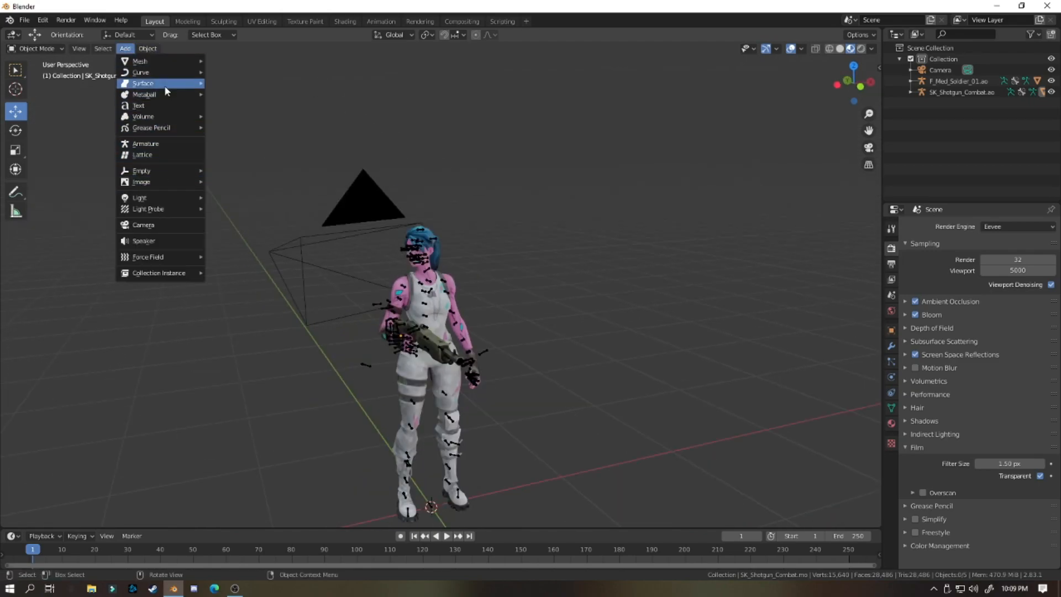
pyautogui.moveTo(156, 200)
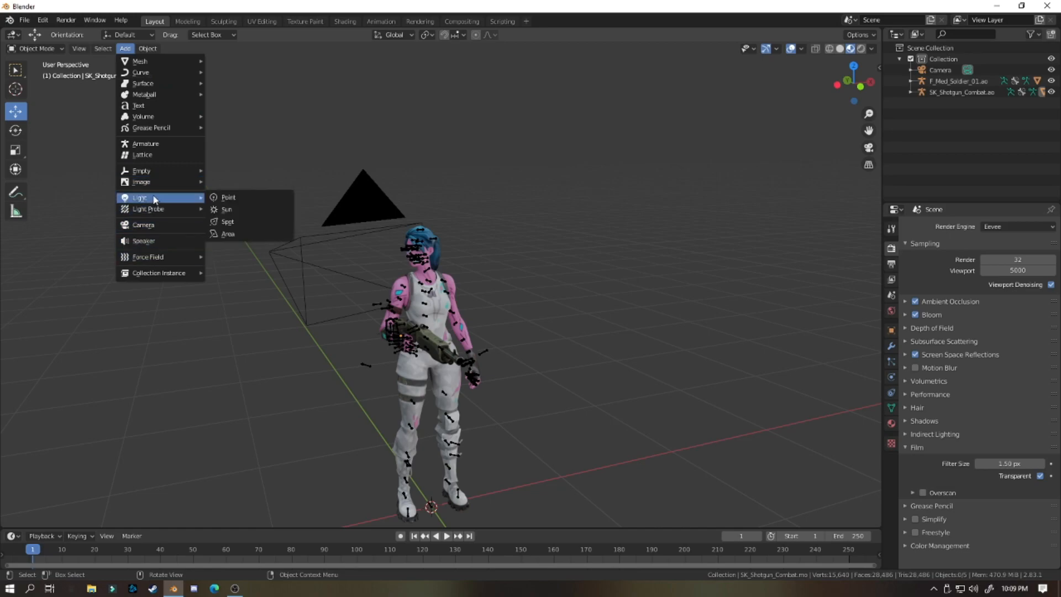
pyautogui.click(254, 236)
pyautogui.press('s')
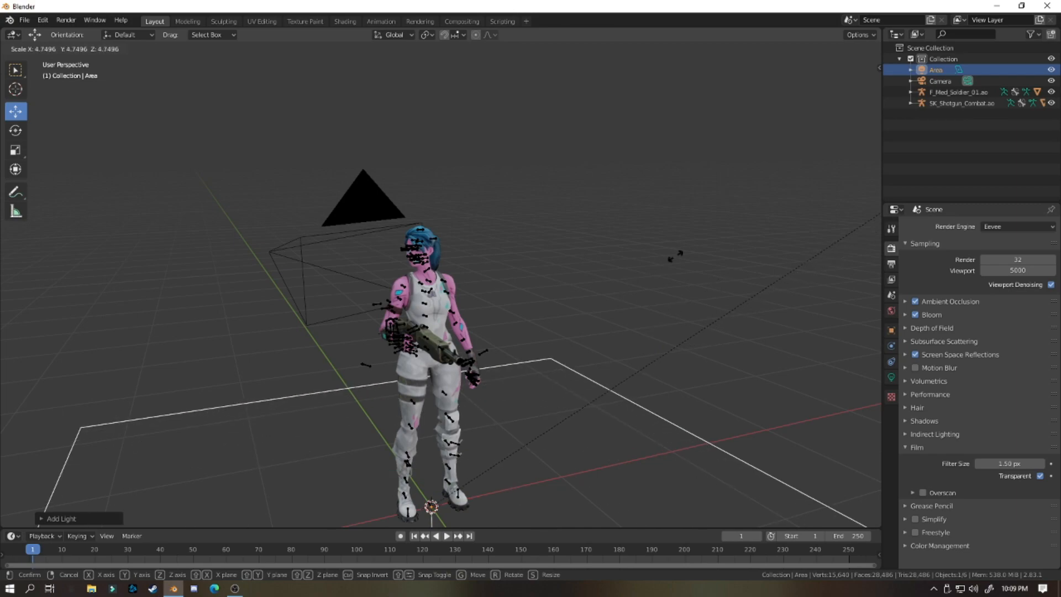
pyautogui.click(472, 430)
# Raise the area light about 1.88 m along the Z axis to just above the character's head
pyautogui.scroll(-4, 472, 430)
pyautogui.press('g')
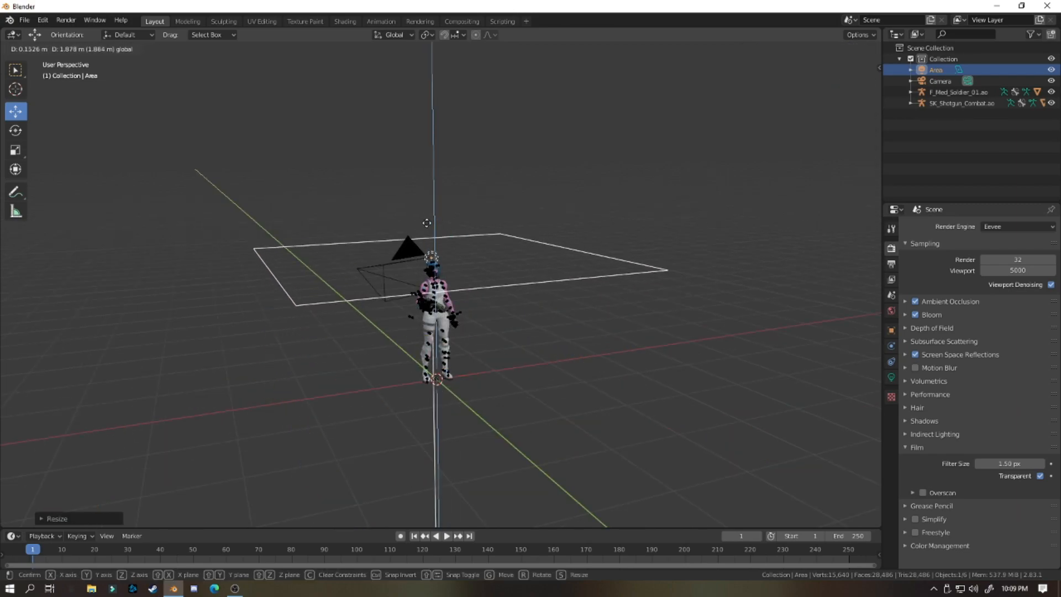
pyautogui.click(430, 222)
# Add a second area light to the scene and scale it up into a wide plane around the character
pyautogui.moveTo(429, 222); pyautogui.dragTo(503, 218, button='middle')
pyautogui.scroll(5, 415, 186)
pyautogui.moveTo(413, 186); pyautogui.dragTo(409, 221, button='middle')
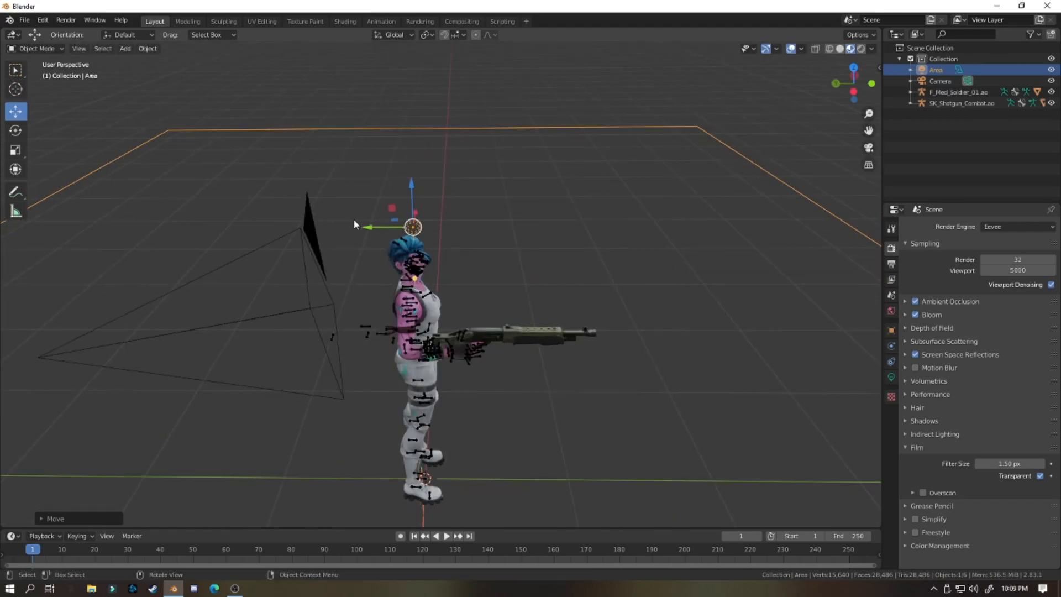
pyautogui.click(125, 48)
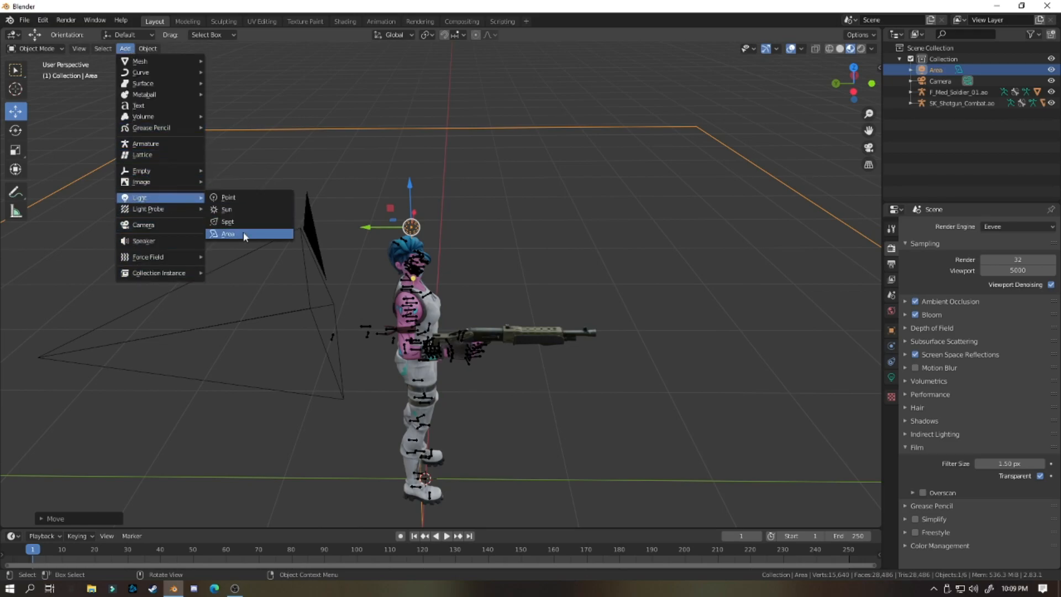
pyautogui.click(245, 233)
pyautogui.scroll(-3, 467, 322)
pyautogui.press('s')
pyautogui.click(152, 247)
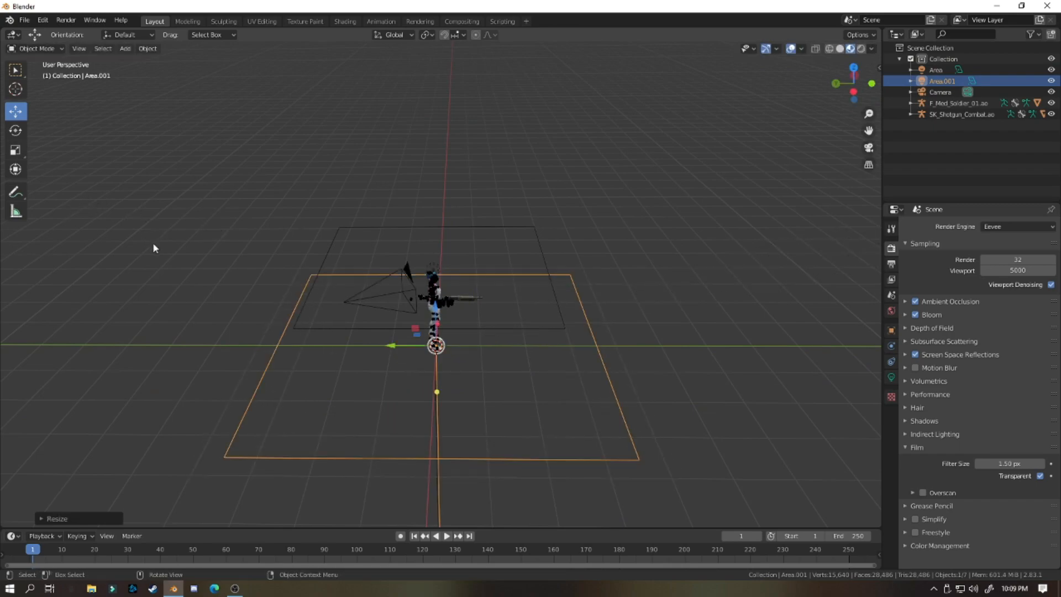
# Rotate the second area light so it stands nearly upright and move it up beside the character's torso
pyautogui.click(15, 131)
pyautogui.moveTo(436, 389); pyautogui.dragTo(452, 437)
pyautogui.moveTo(389, 392); pyautogui.dragTo(344, 334)
pyautogui.moveTo(343, 332); pyautogui.dragTo(232, 177, button='middle')
pyautogui.click(15, 112)
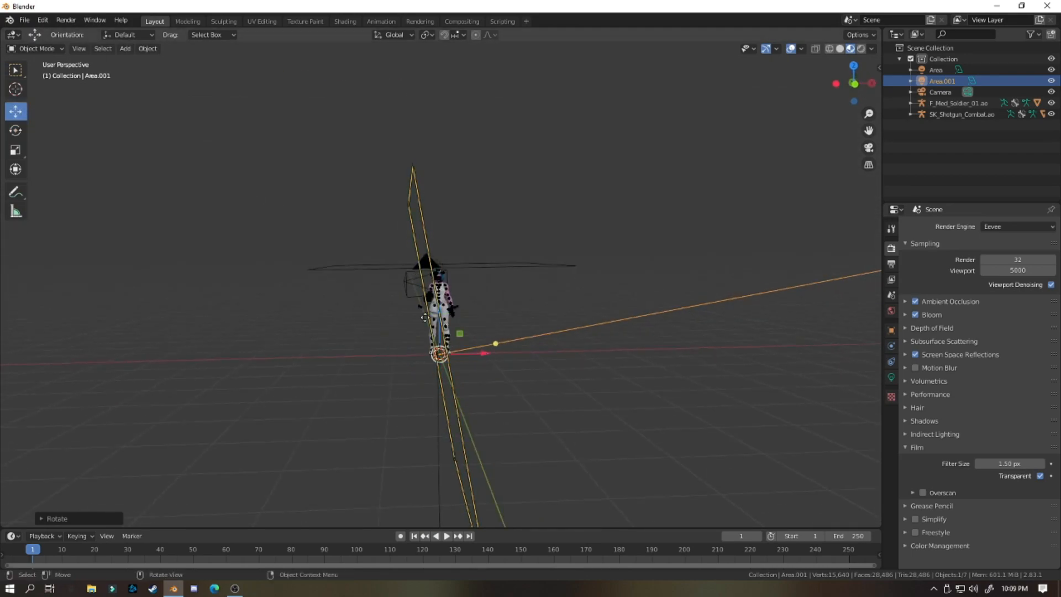
pyautogui.moveTo(439, 354); pyautogui.dragTo(463, 299)
pyautogui.moveTo(463, 299); pyautogui.dragTo(187, 197, button='middle')
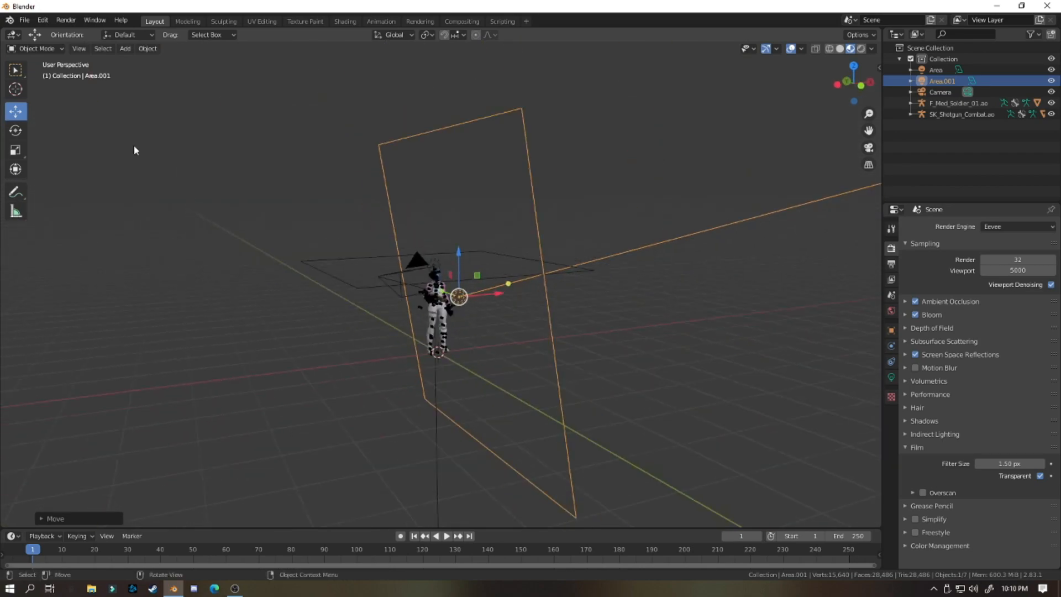
# Add a third area light and scale it up to spread widely around the character
pyautogui.click(125, 48)
pyautogui.moveTo(174, 202)
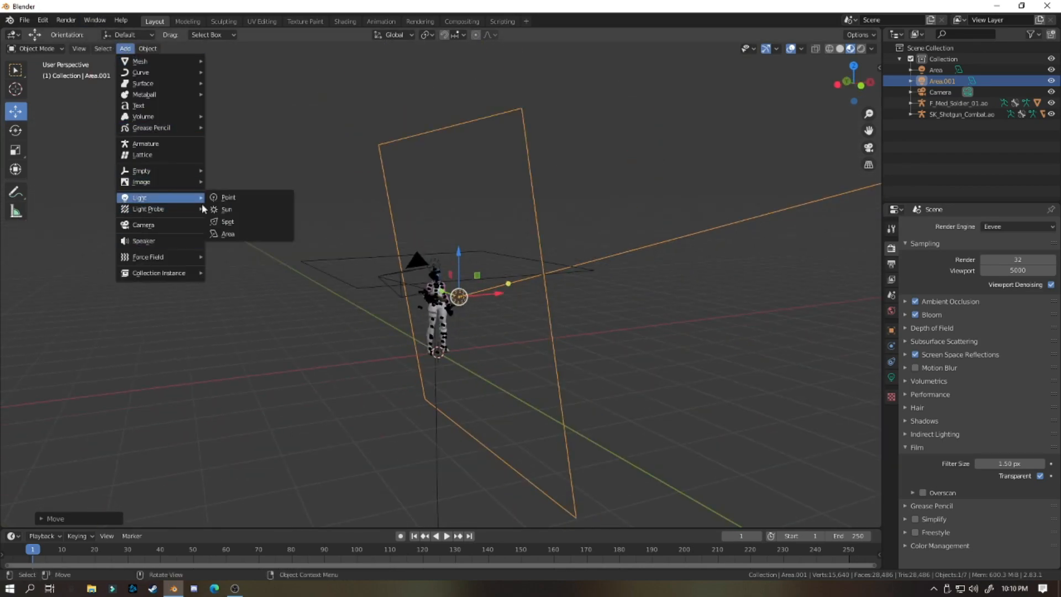
pyautogui.click(249, 234)
pyautogui.moveTo(514, 342); pyautogui.dragTo(463, 352, button='middle')
pyautogui.press('s')
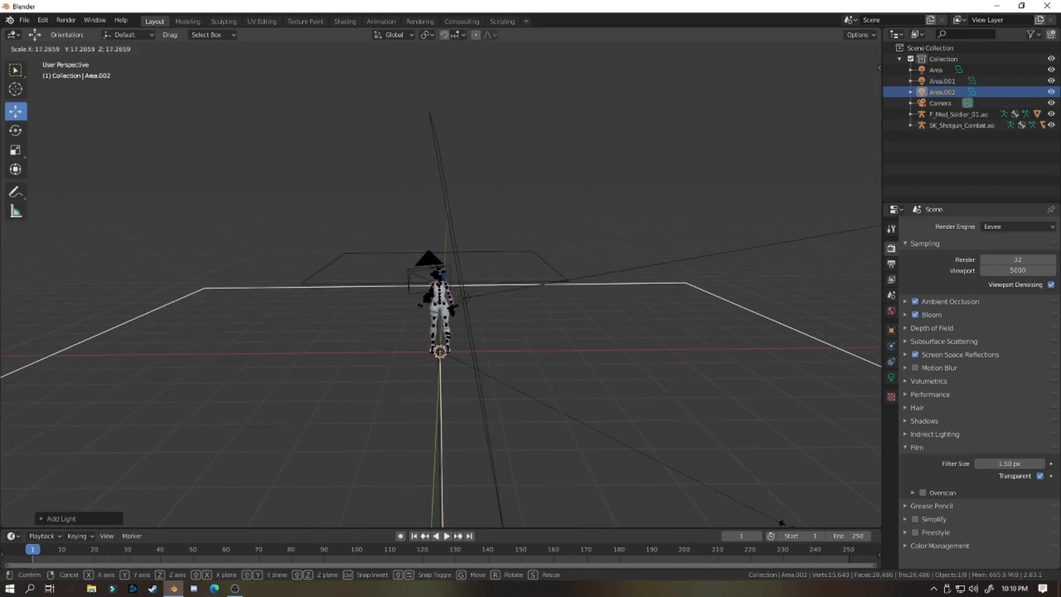
pyautogui.click(522, 445)
pyautogui.moveTo(523, 445); pyautogui.dragTo(355, 306, button='middle')
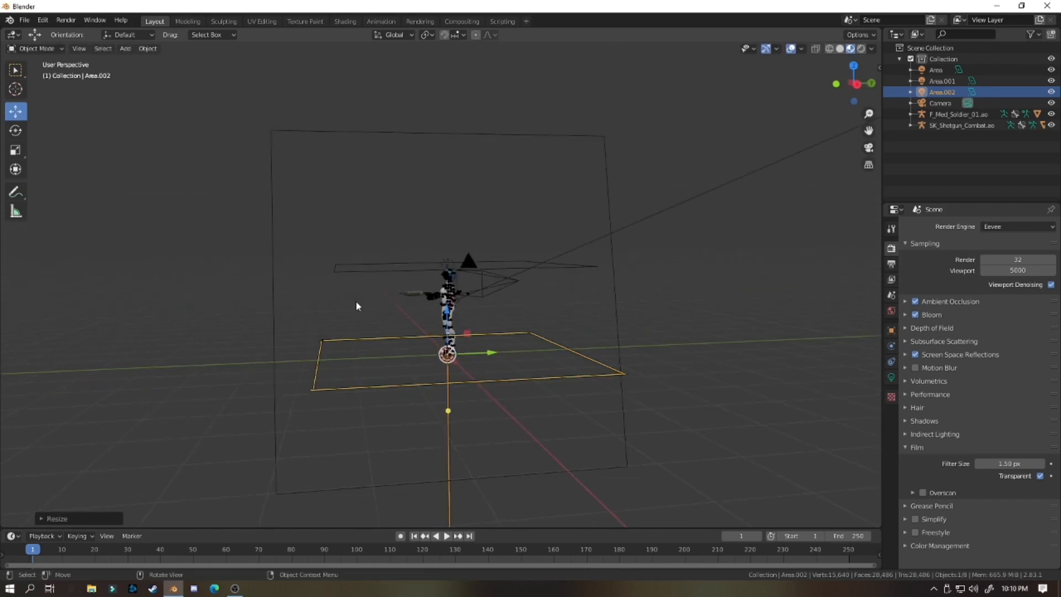
# Rotate the third area light upright and raise it to the character's torso height on another side
pyautogui.click(15, 130)
pyautogui.moveTo(452, 387); pyautogui.dragTo(420, 345)
pyautogui.moveTo(421, 348); pyautogui.dragTo(532, 350, button='middle')
pyautogui.click(15, 111)
pyautogui.moveTo(441, 350); pyautogui.dragTo(413, 291)
pyautogui.scroll(5, 515, 330)
pyautogui.moveTo(411, 290); pyautogui.dragTo(654, 311, button='middle')
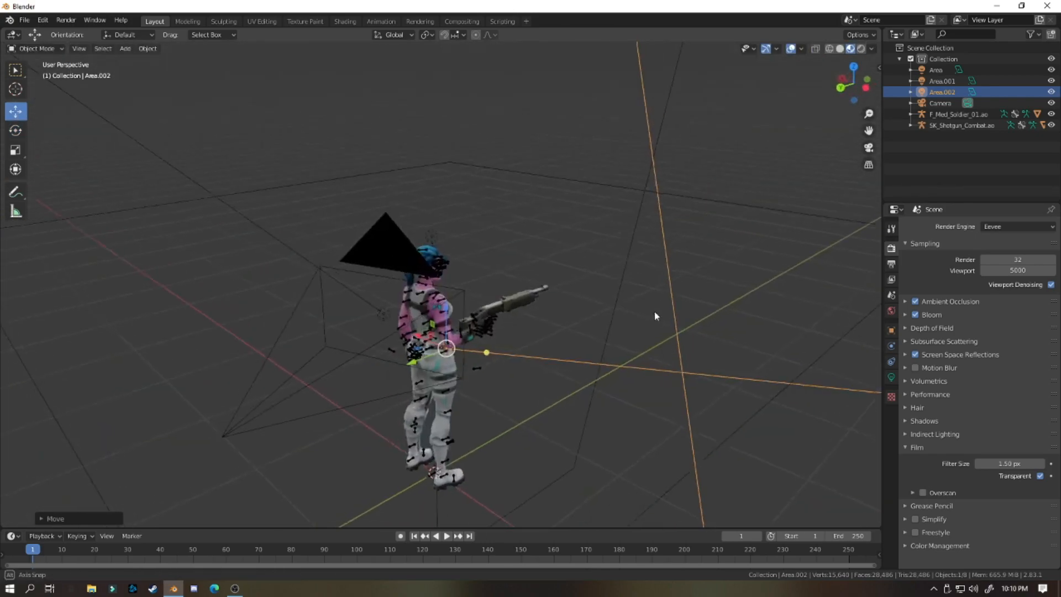
pyautogui.moveTo(451, 356); pyautogui.dragTo(339, 347, button='middle')
pyautogui.scroll(-2, 360, 346)
# Add another area light to the scene and enlarge it well beyond the character
pyautogui.click(125, 48)
pyautogui.moveTo(187, 200)
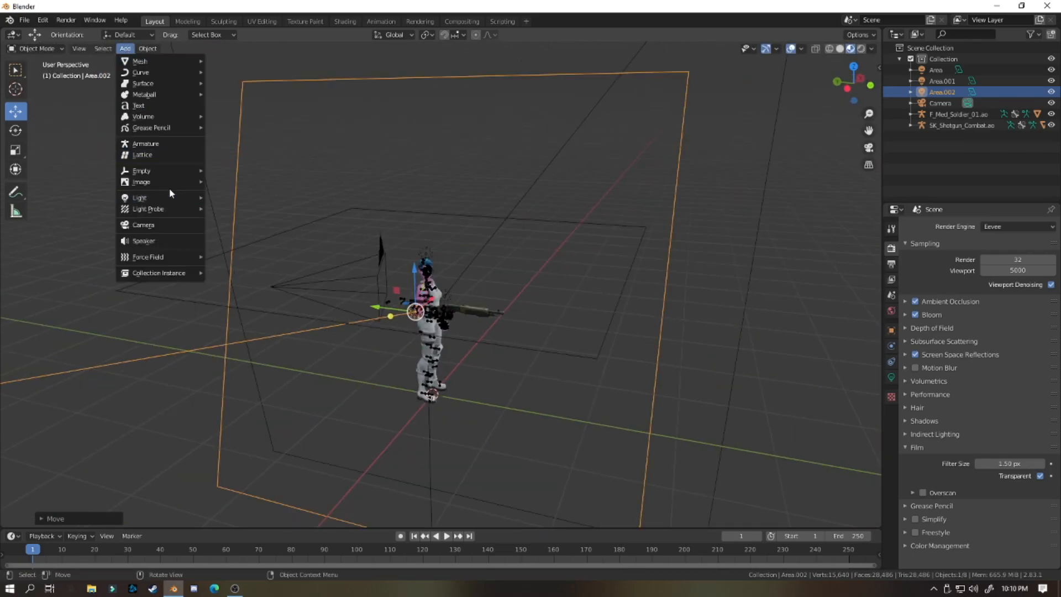
pyautogui.click(251, 234)
pyautogui.scroll(-4, 463, 274)
pyautogui.press('s')
pyautogui.click(194, 437)
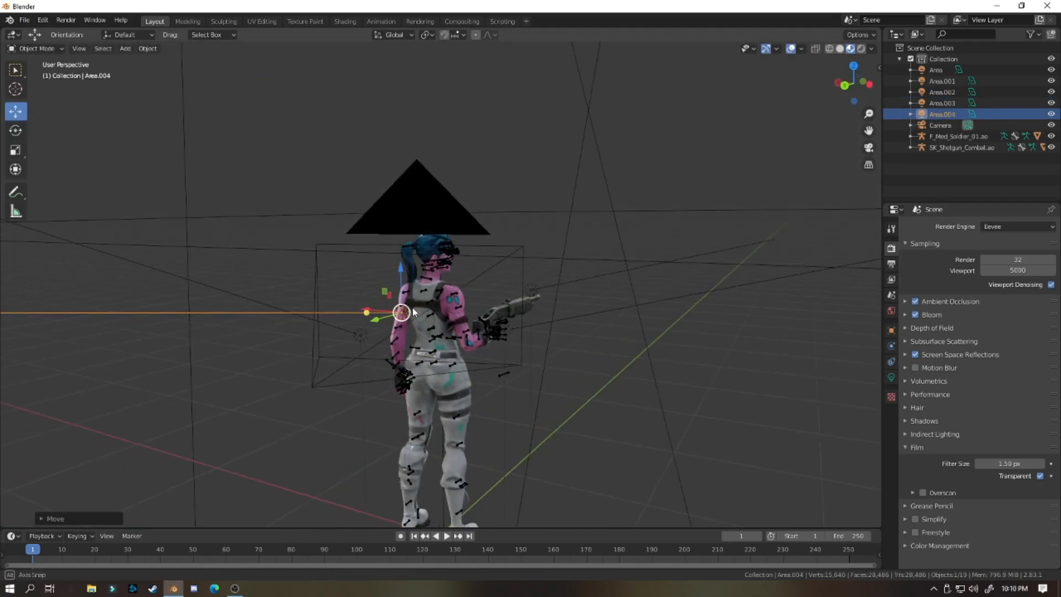
# Examine the arrangement of area lights and the camera around the character from several angles
pyautogui.scroll(-4, 387, 314)
pyautogui.scroll(5, 359, 326)
pyautogui.moveTo(332, 338); pyautogui.dragTo(209, 368, button='middle')
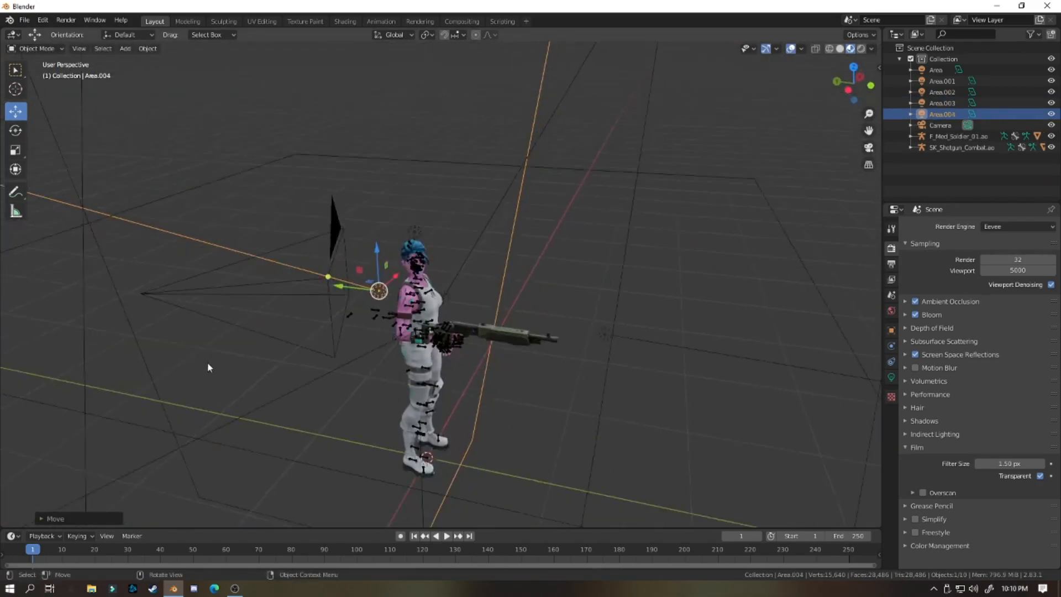
pyautogui.click(270, 282)
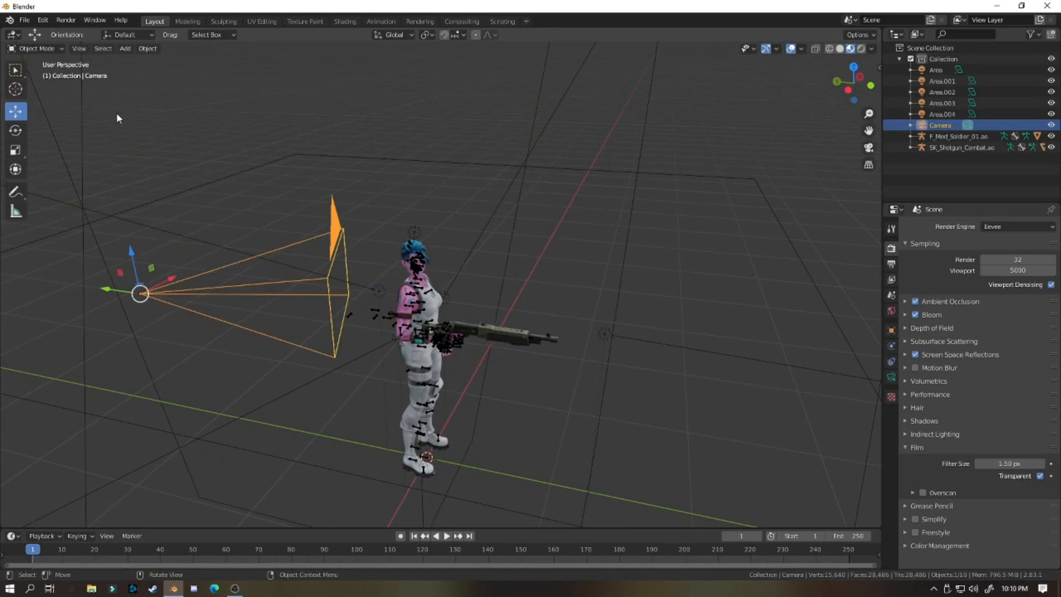
pyautogui.click(124, 48)
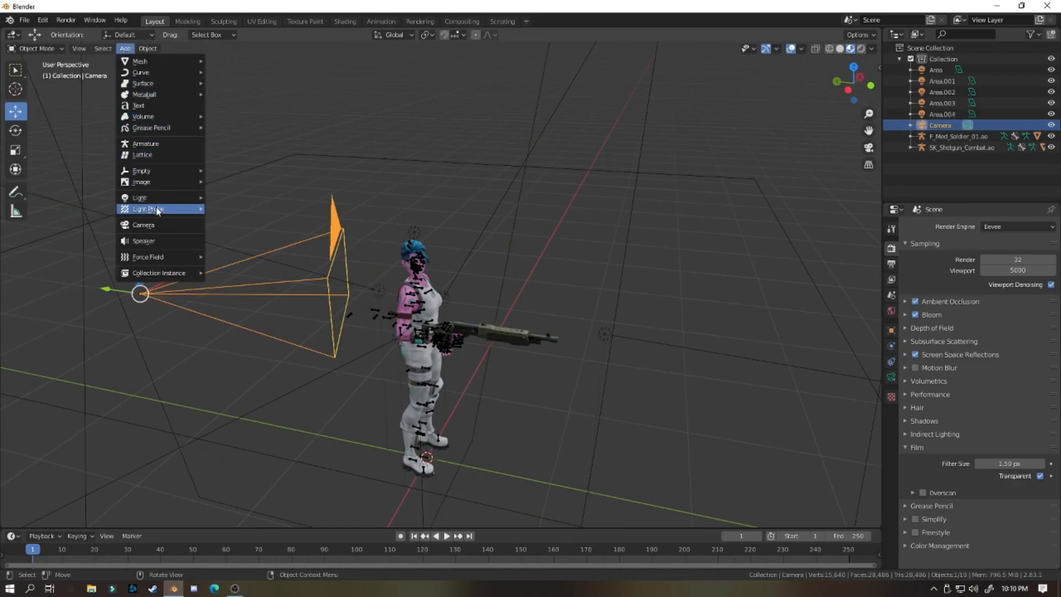
pyautogui.scroll(-4, 410, 387)
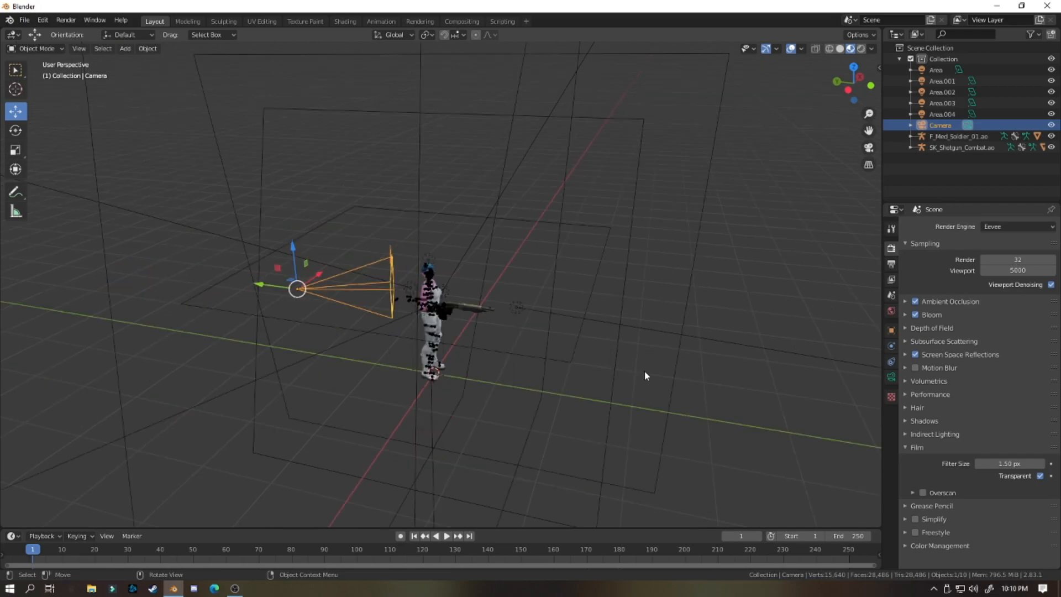
pyautogui.click(781, 301)
pyautogui.moveTo(781, 301); pyautogui.dragTo(732, 263, button='middle')
pyautogui.moveTo(842, 242); pyautogui.dragTo(872, 220, button='middle')
pyautogui.scroll(4, 739, 286)
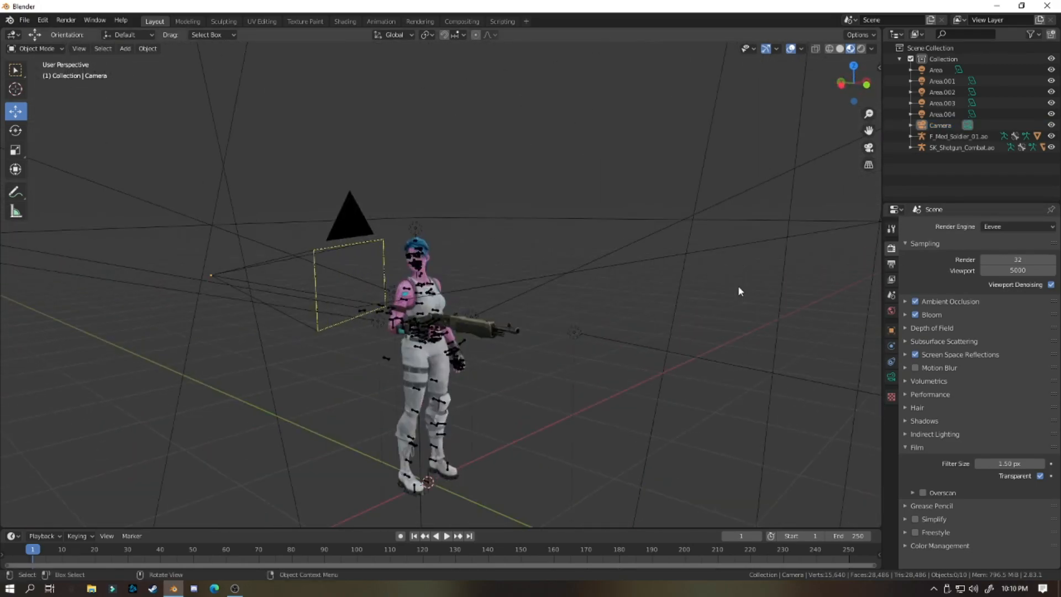
pyautogui.scroll(8, 738, 285)
pyautogui.moveTo(749, 256); pyautogui.dragTo(284, 239, button='middle')
pyautogui.scroll(-6, 270, 304)
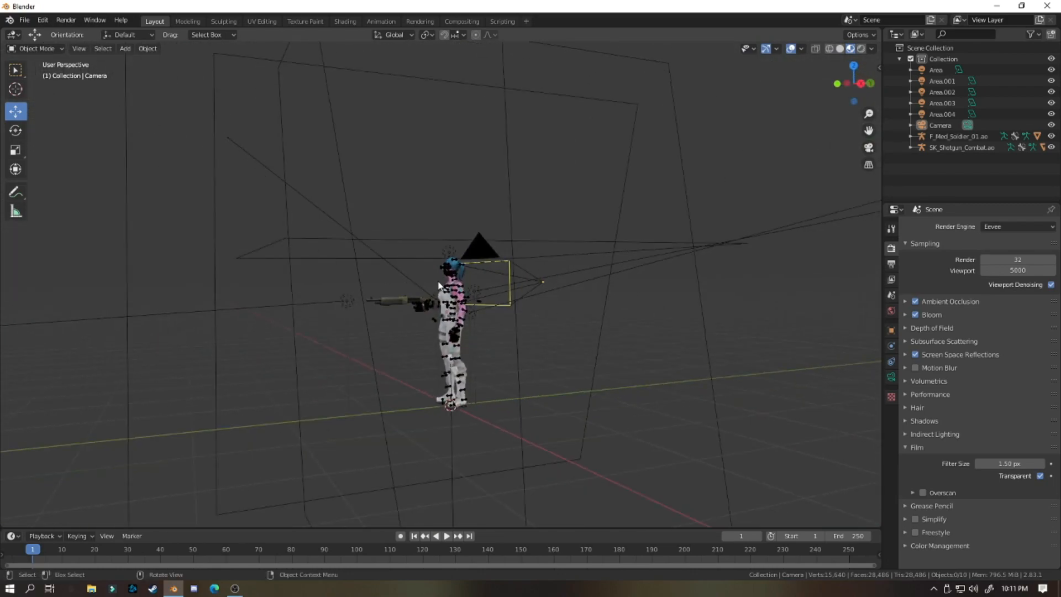
# Render the camera view to check the lighting, then re-examine the character and lights in the viewport
pyautogui.press('F12')
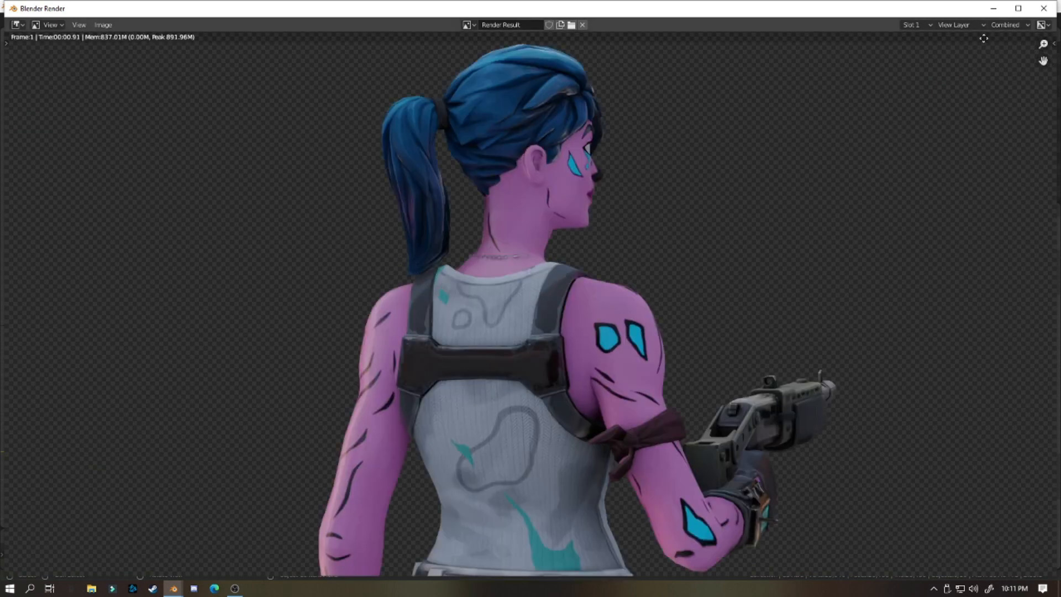
pyautogui.click(1043, 8)
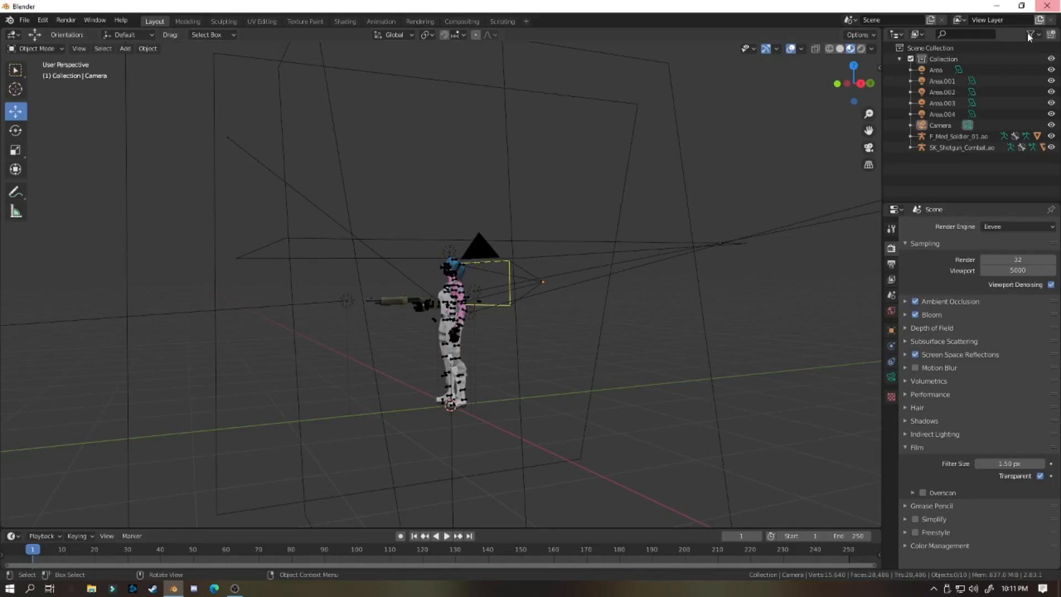
pyautogui.moveTo(843, 385); pyautogui.dragTo(573, 384, button='middle')
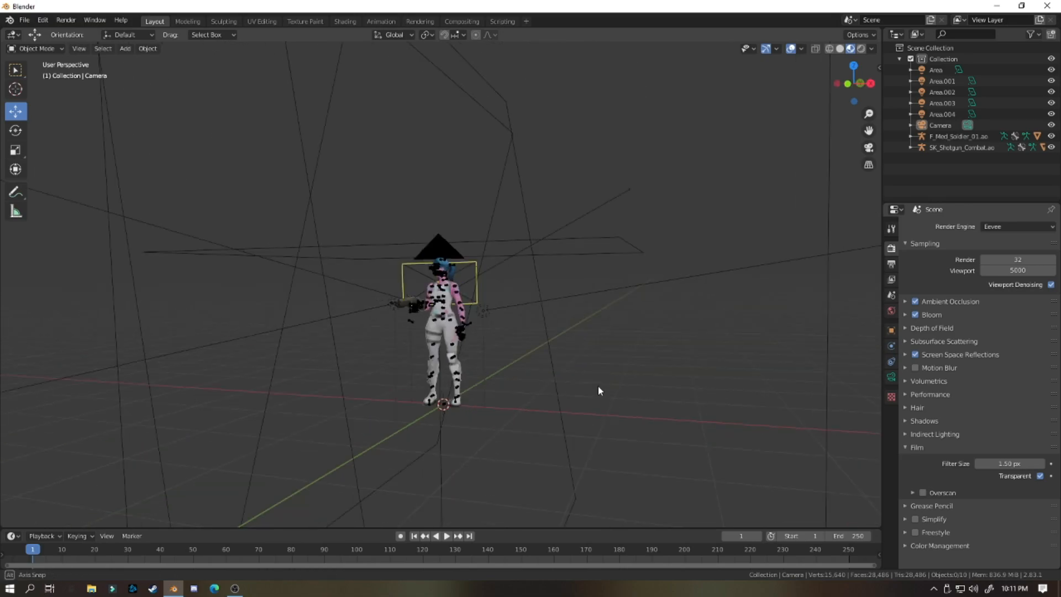
pyautogui.scroll(5, 555, 383)
pyautogui.scroll(-2, 496, 343)
pyautogui.scroll(4, 496, 344)
pyautogui.scroll(2, 496, 344)
pyautogui.scroll(-5, 496, 343)
pyautogui.moveTo(496, 343); pyautogui.dragTo(432, 361, button='middle')
pyautogui.scroll(5, 432, 361)
pyautogui.scroll(-5, 573, 342)
pyautogui.moveTo(573, 343)
pyautogui.mouseDown(button='middle')
pyautogui.moveTo(644, 350)
pyautogui.moveTo(576, 358)
pyautogui.mouseUp(button='middle')
# Render the image again and open the thumbnails folder in Pictures as its save location
pyautogui.press('F12')
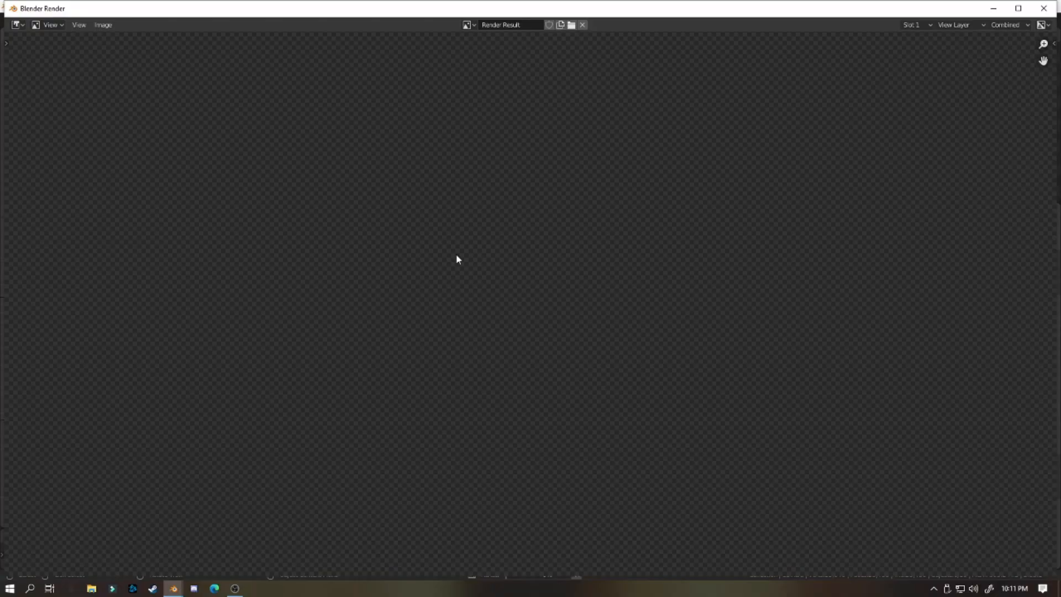
pyautogui.click(104, 25)
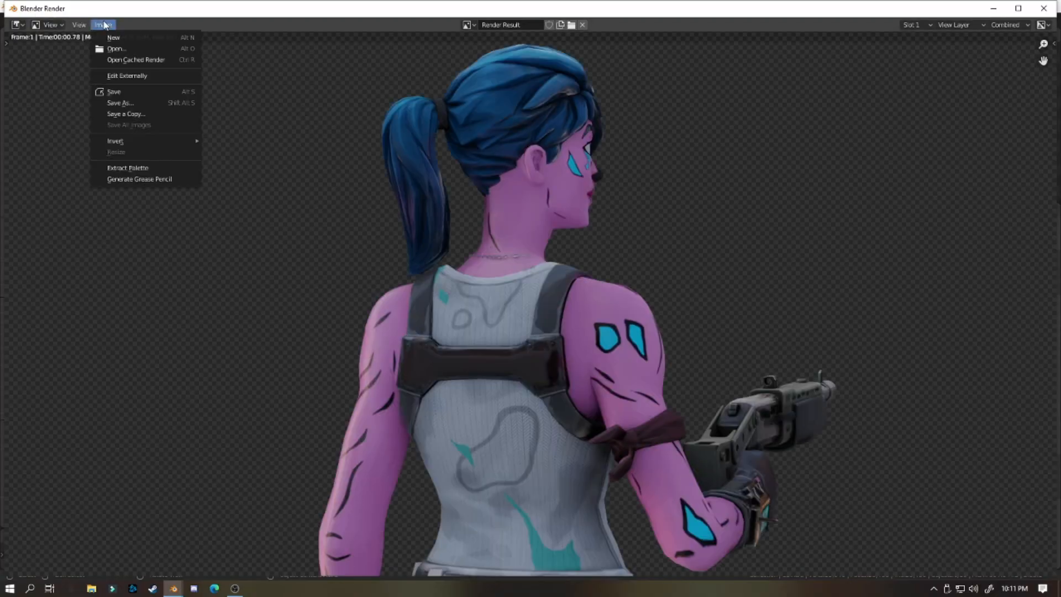
pyautogui.click(140, 103)
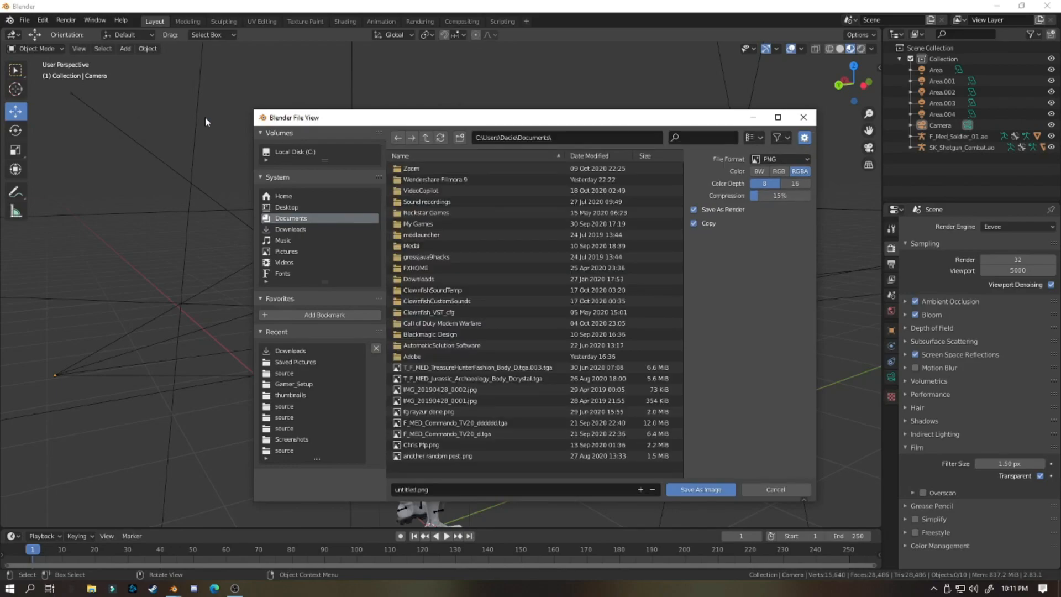
pyautogui.click(301, 351)
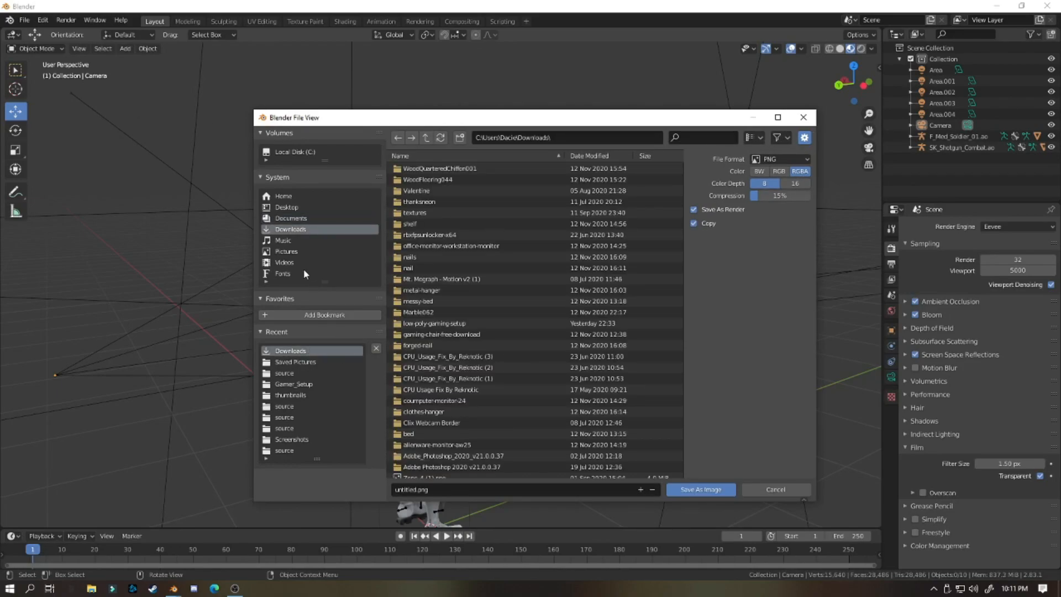
pyautogui.click(293, 252)
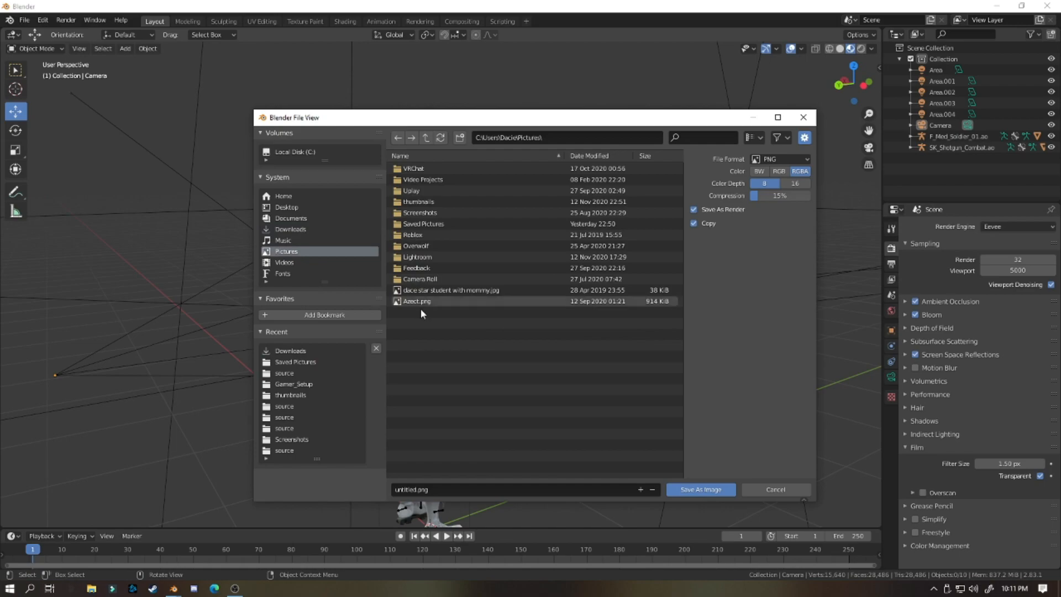
pyautogui.doubleClick(433, 202)
# Save the render as a PNG named Tutorial and close the render window
pyautogui.click(490, 489)
pyautogui.press('BackSpace')
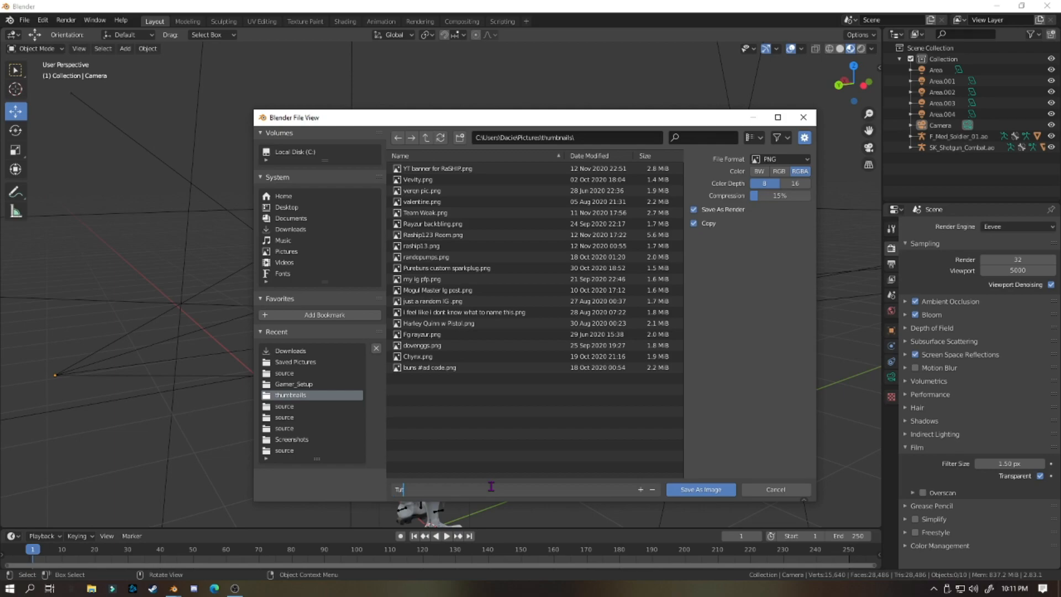
pyautogui.write('Tutorial')
pyautogui.press('Return')
pyautogui.click(718, 491)
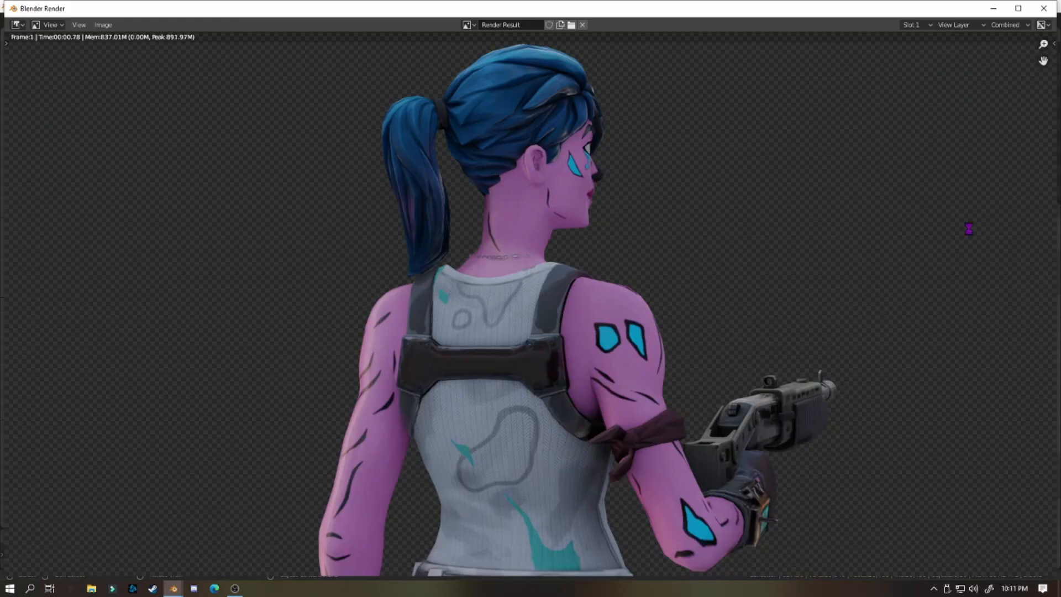
pyautogui.click(1046, 9)
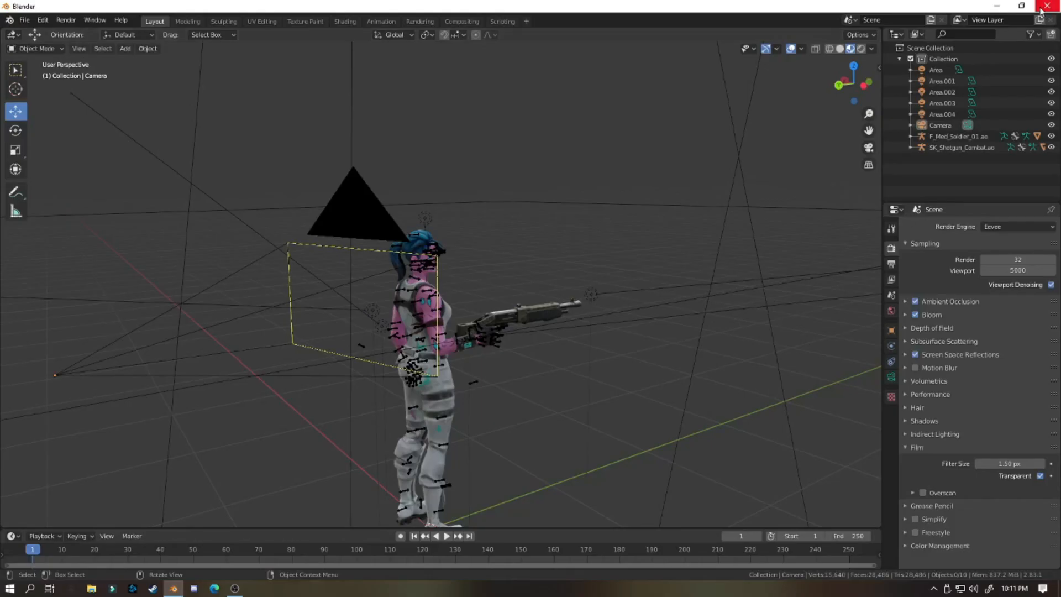
# Minimize Blender and launch Lightroom 5 from the desktop
pyautogui.click(1005, 6)
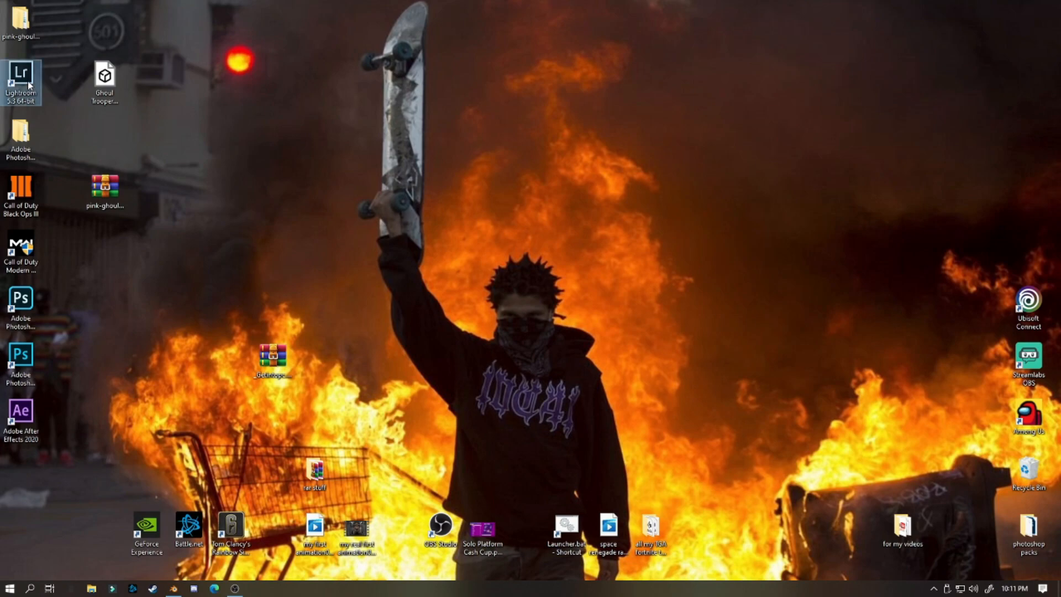
pyautogui.moveTo(39, 76)
pyautogui.mouseDown()
pyautogui.moveTo(44, 88)
pyautogui.moveTo(32, 83)
pyautogui.mouseUp()
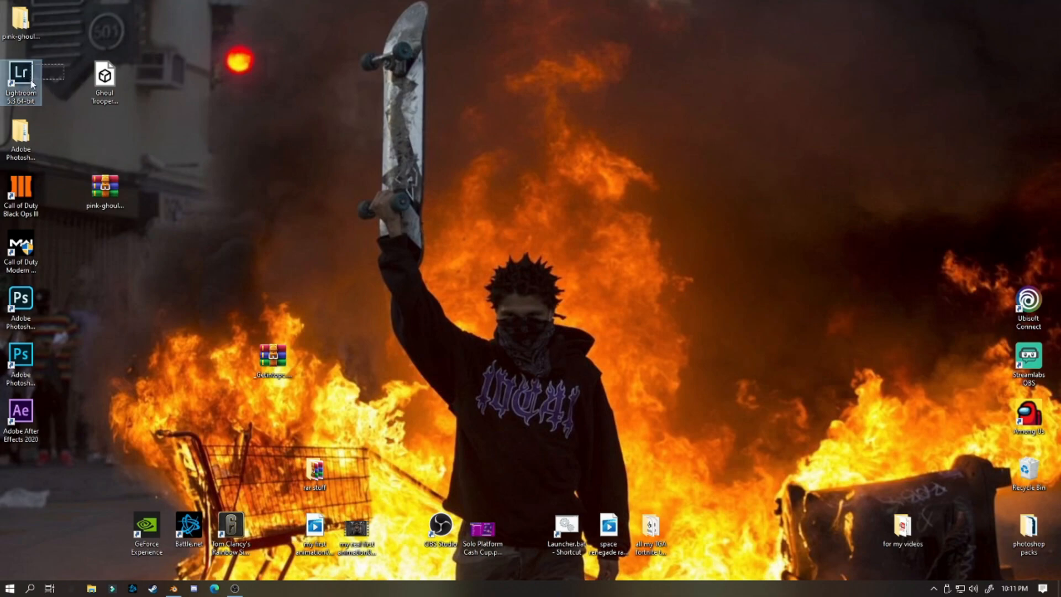
pyautogui.click(89, 133)
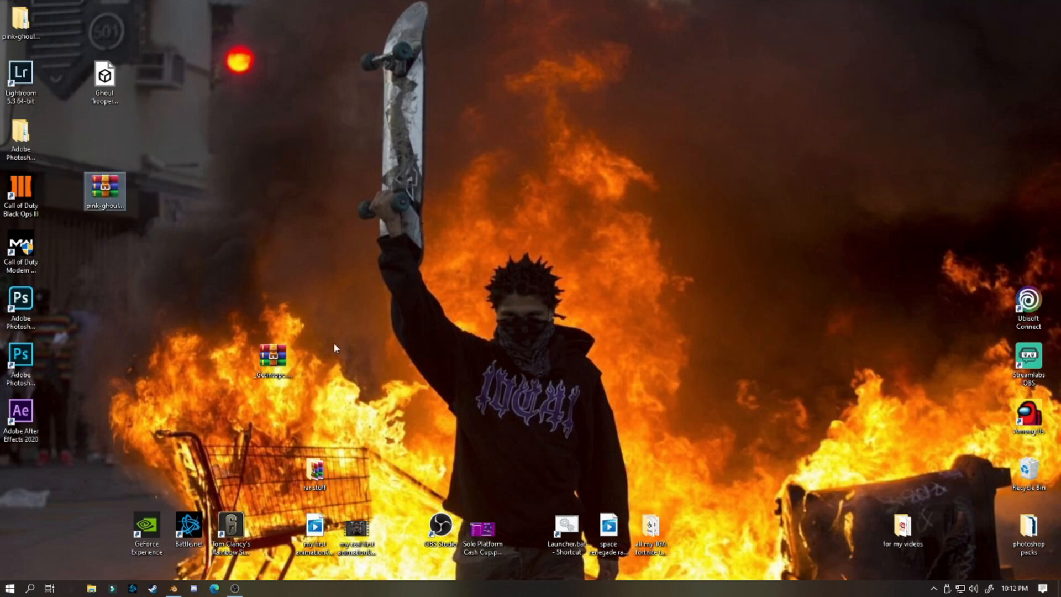
pyautogui.doubleClick(23, 77)
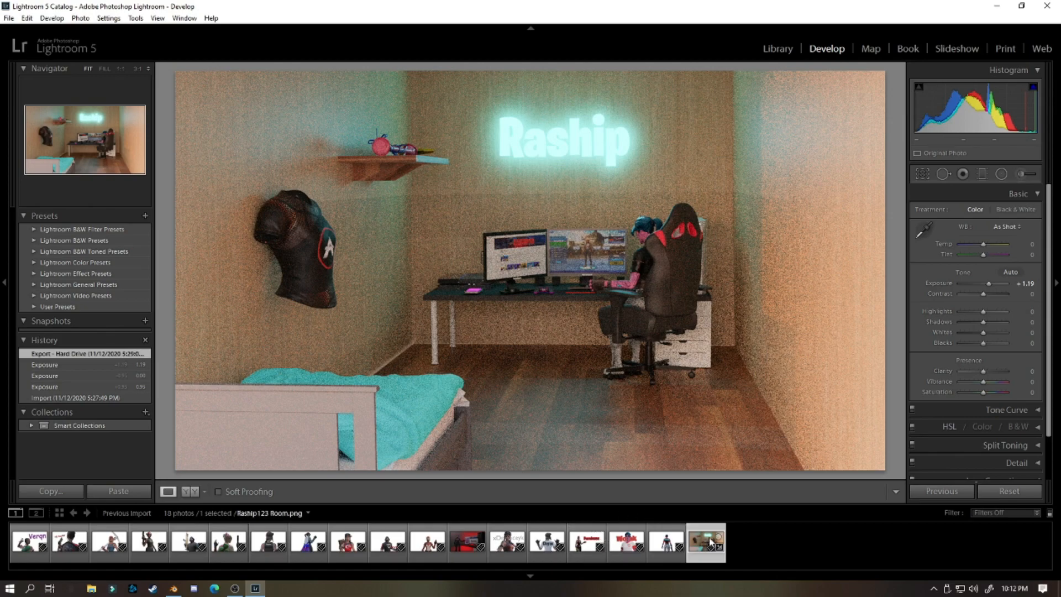
# Remove the gaming-room photo at the end of the filmstrip from the Lightroom catalog
pyautogui.click(676, 543)
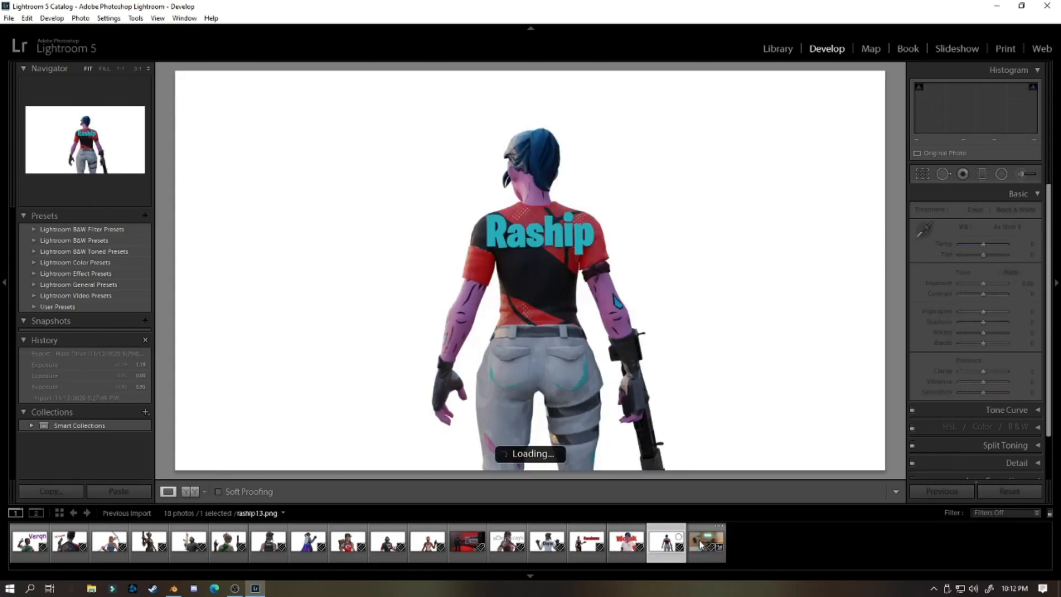
pyautogui.press('Right')
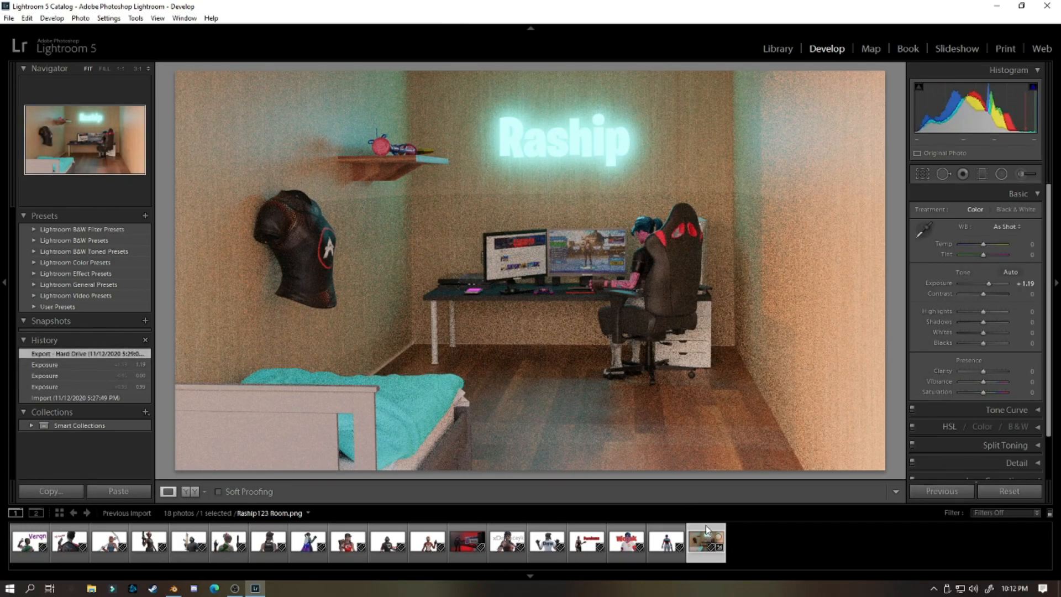
pyautogui.press('Delete')
pyautogui.click(554, 313)
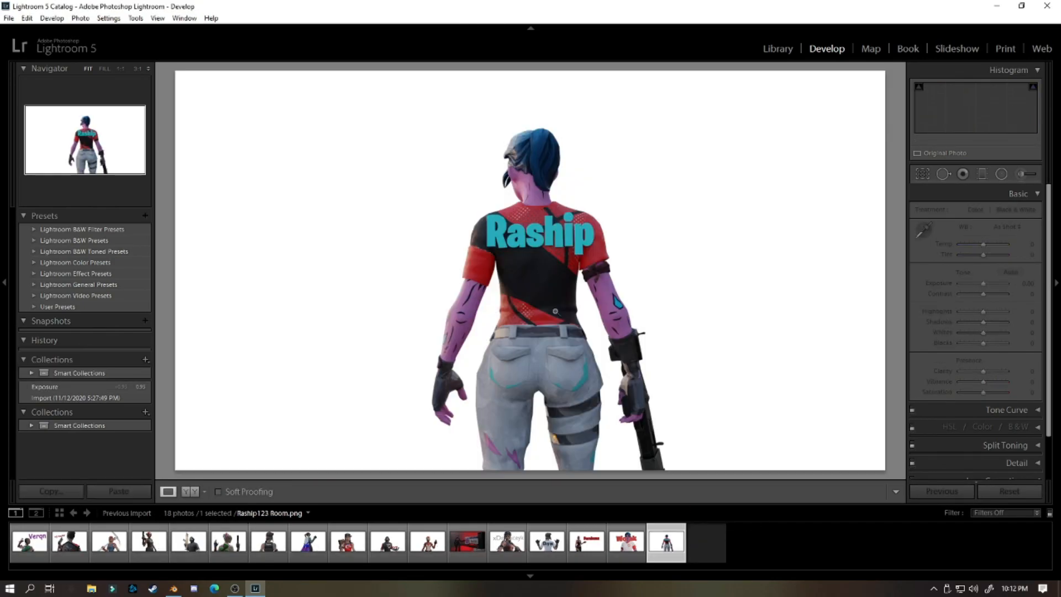
# Remove the remaining photos from the Lightroom catalog
pyautogui.press('Delete')
pyautogui.click(554, 310)
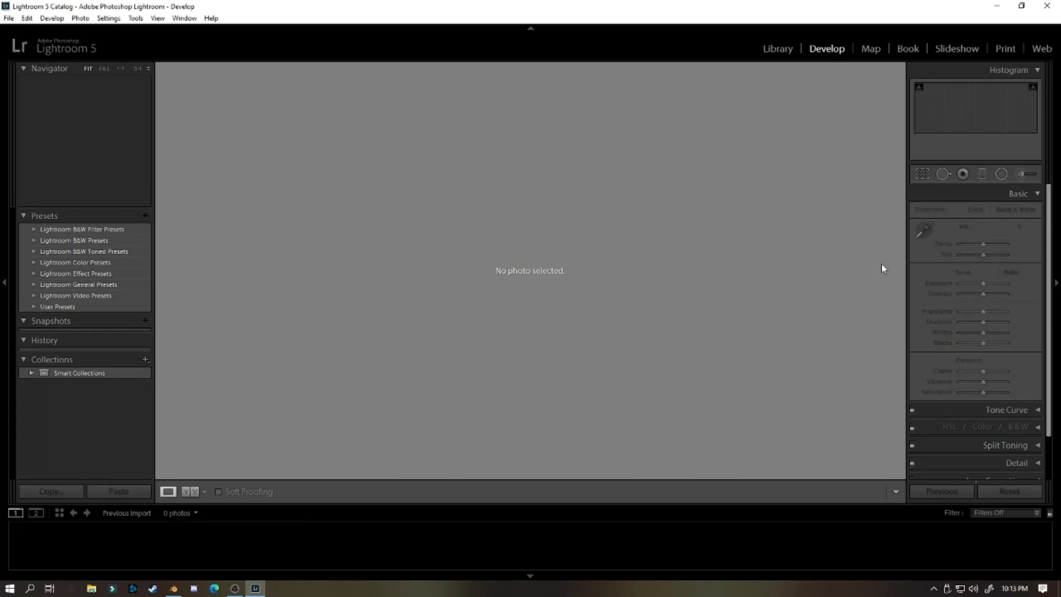
pyautogui.click(36, 515)
pyautogui.click(15, 513)
pyautogui.click(676, 158)
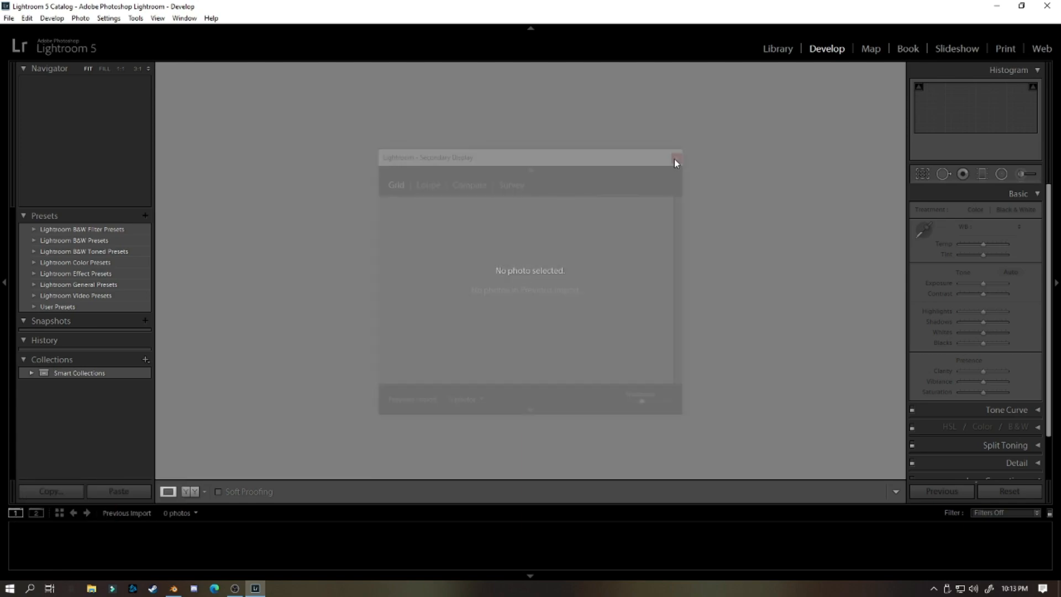
# Start a photo import from the thumbnails folder in Pictures and uncheck all of its photos
pyautogui.click(9, 17)
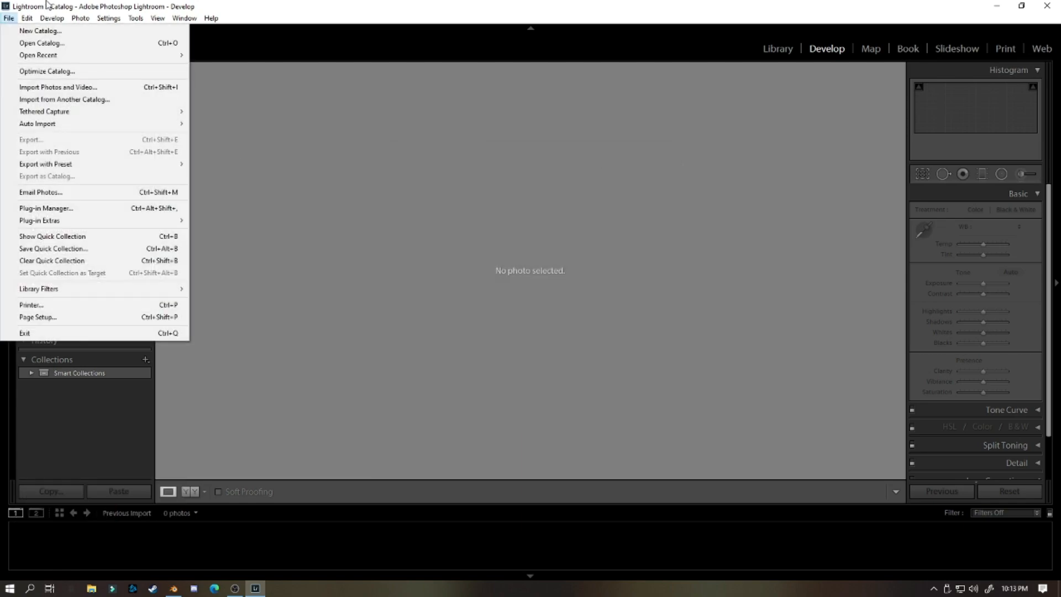
pyautogui.click(61, 92)
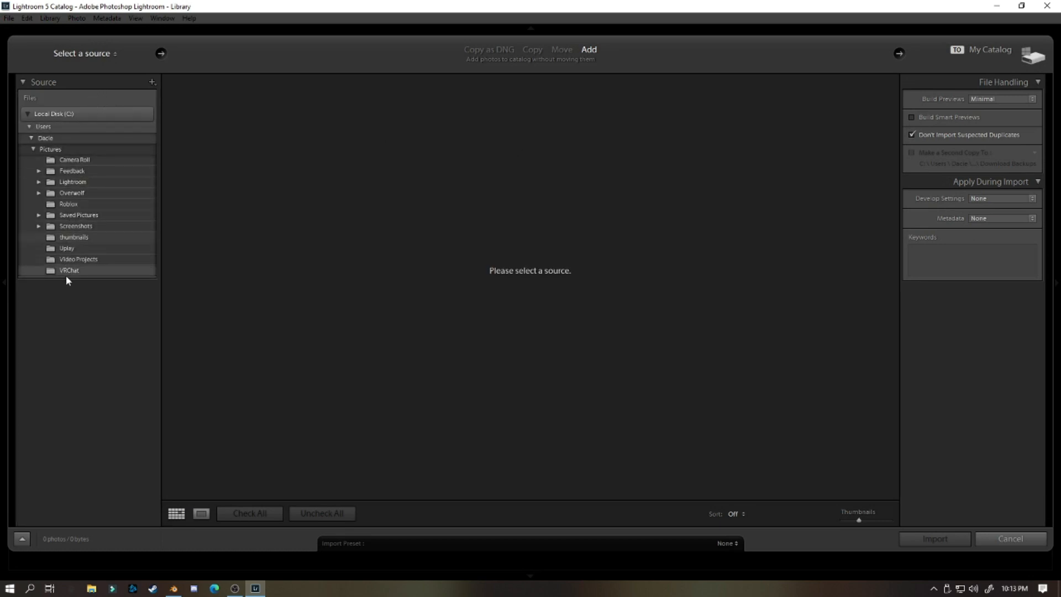
pyautogui.click(88, 236)
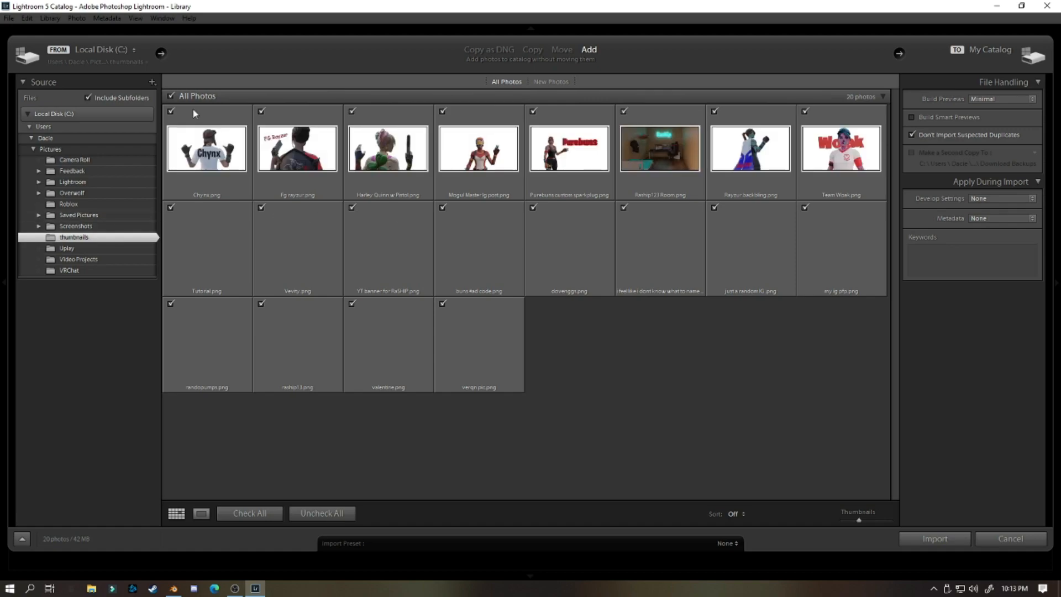
pyautogui.click(329, 513)
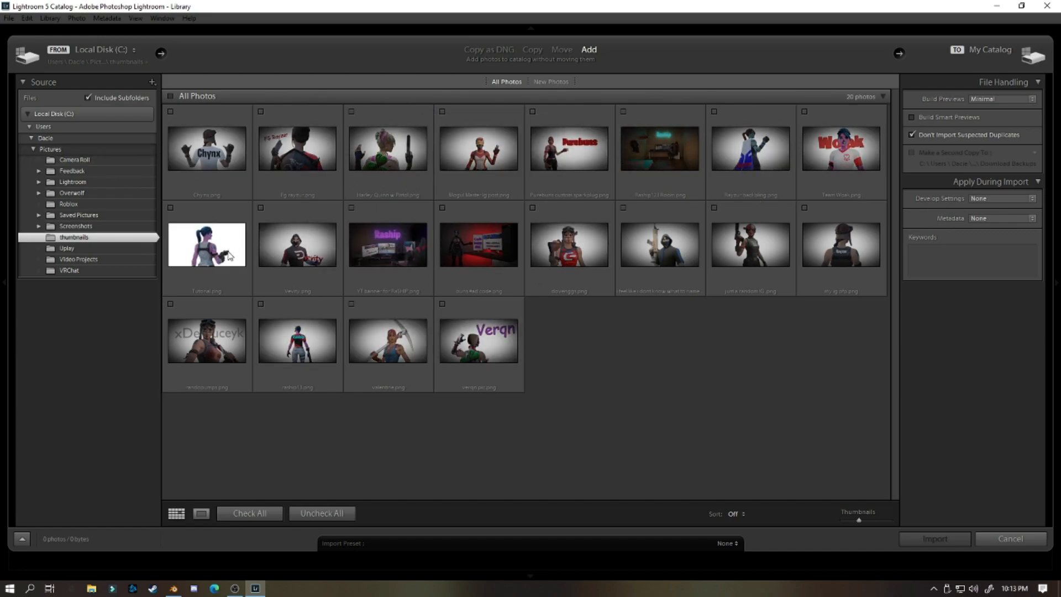
# Import only Tutorial.png into the catalog with the keyword PIC
pyautogui.click(171, 209)
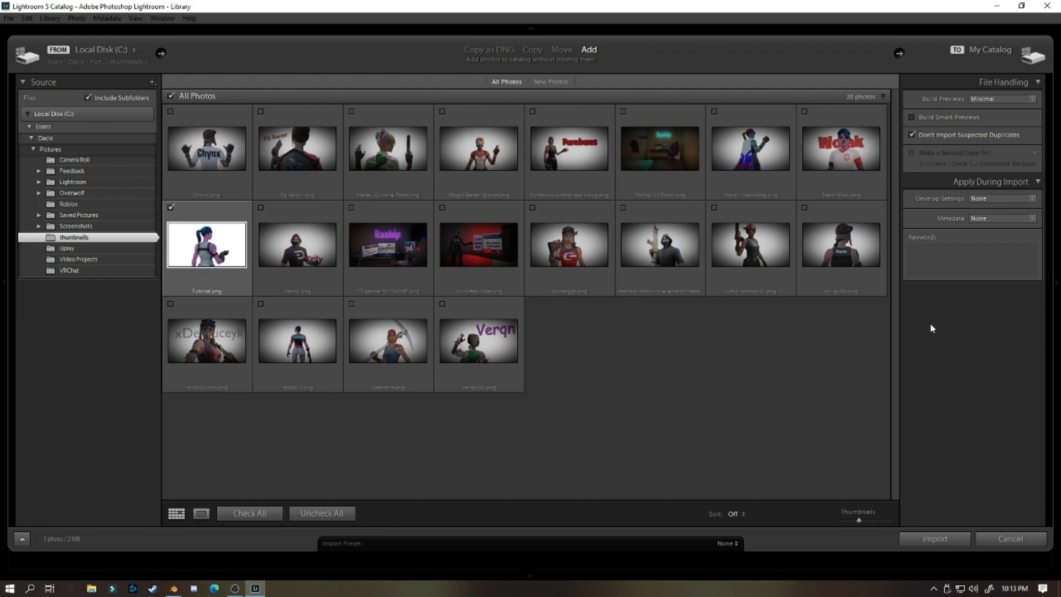
pyautogui.click(935, 257)
pyautogui.write('PIC')
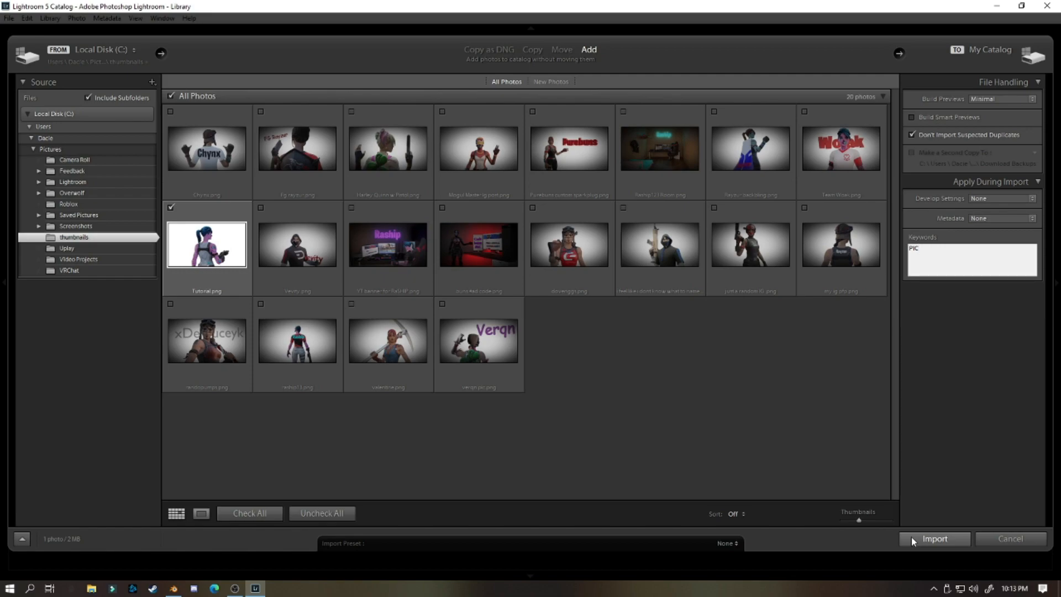
pyautogui.click(910, 536)
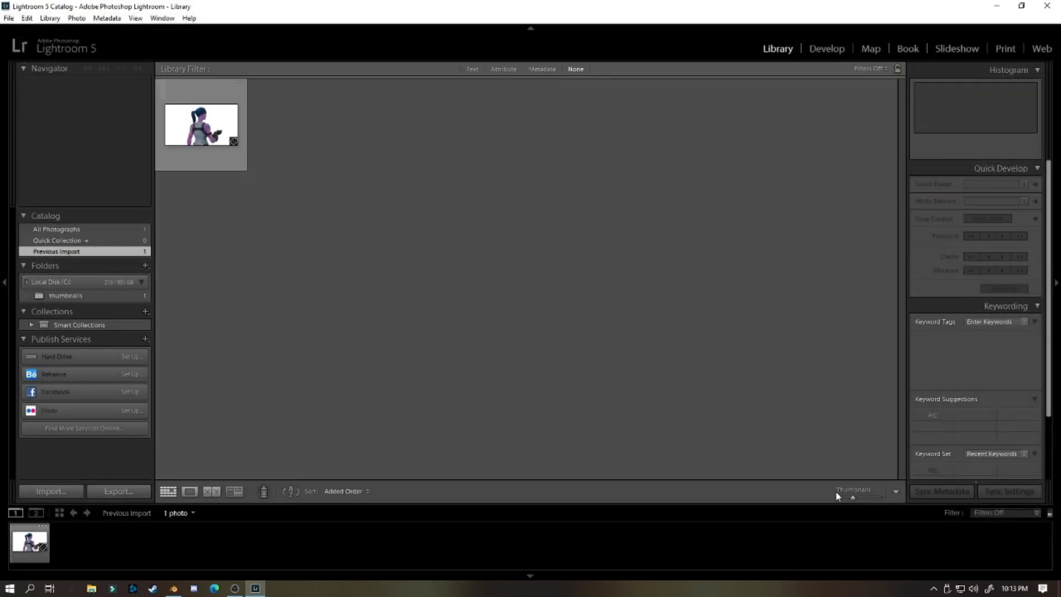
# Show the imported character render enlarged and open it in the Develop module
pyautogui.doubleClick(223, 145)
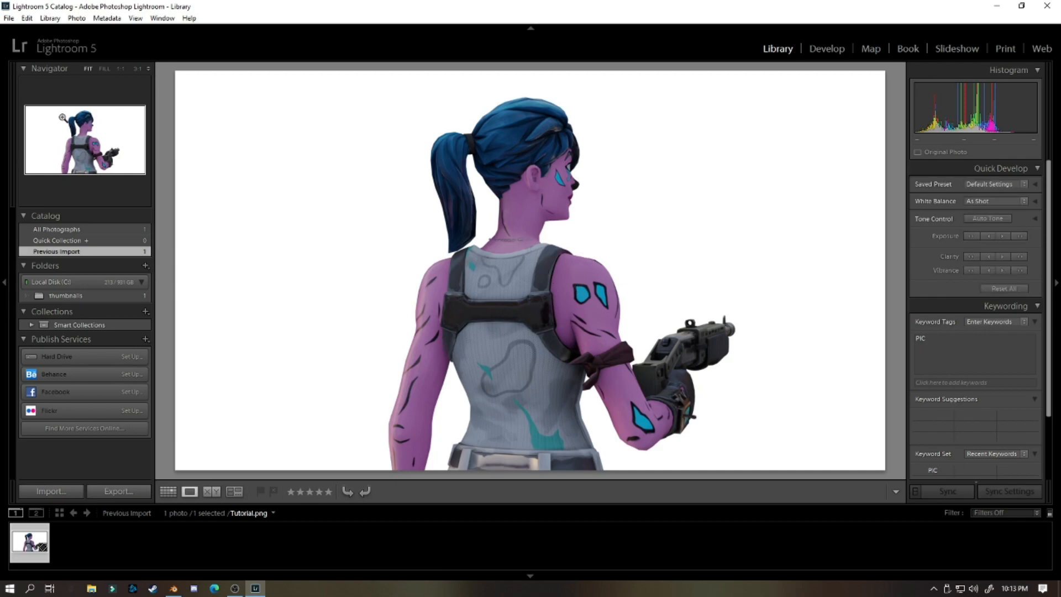
pyautogui.click(7, 20)
pyautogui.moveTo(27, 19)
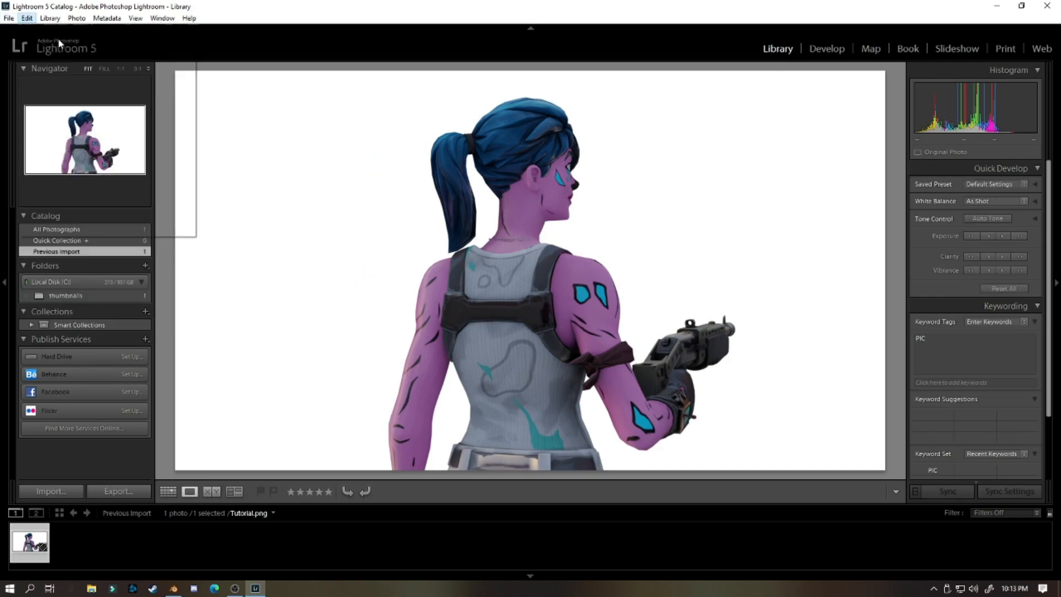
pyautogui.click(842, 47)
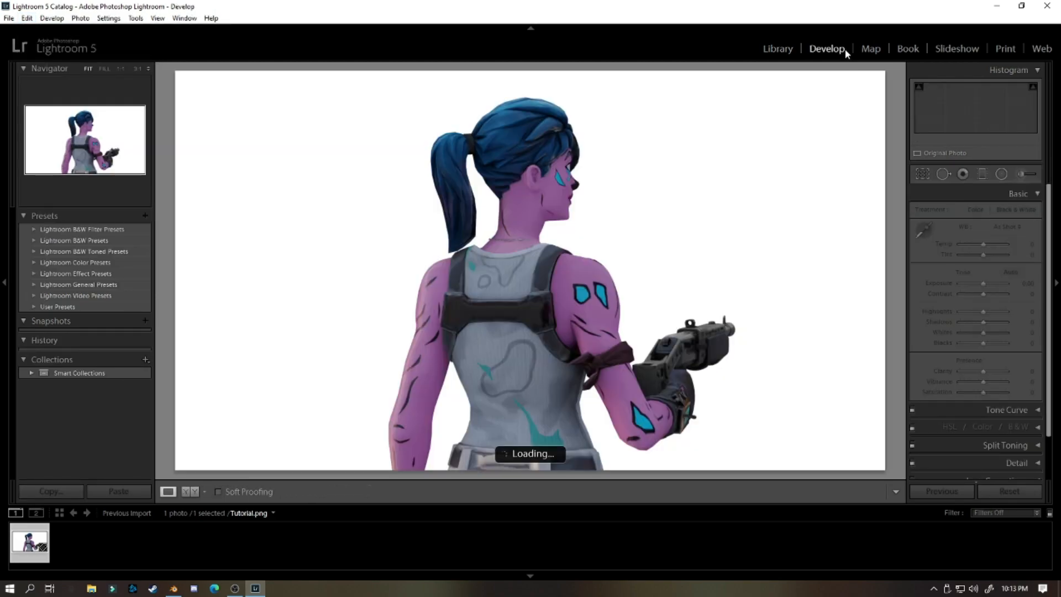
pyautogui.click(1002, 174)
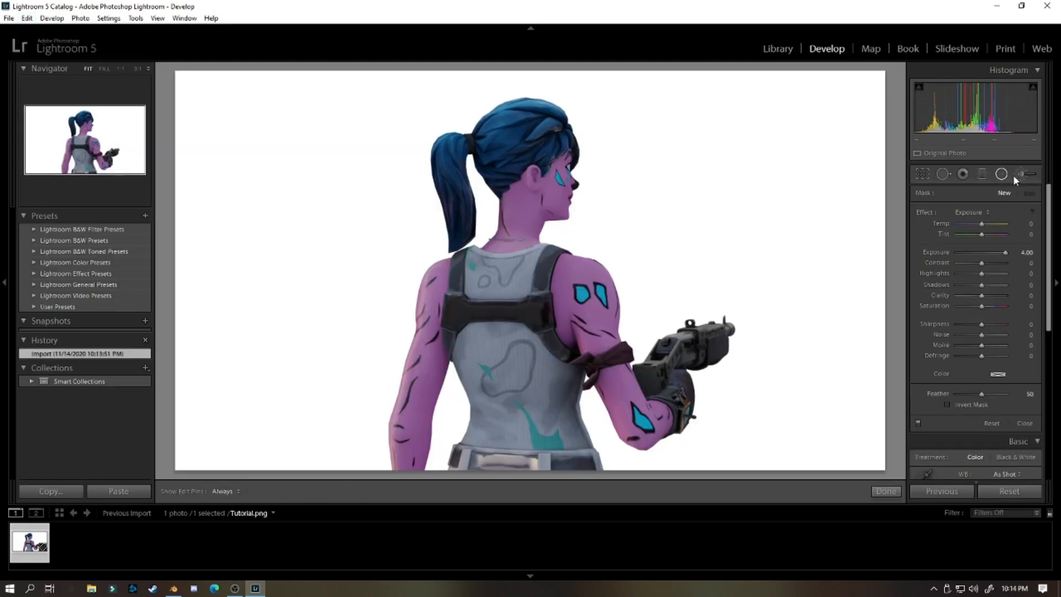
pyautogui.click(1021, 173)
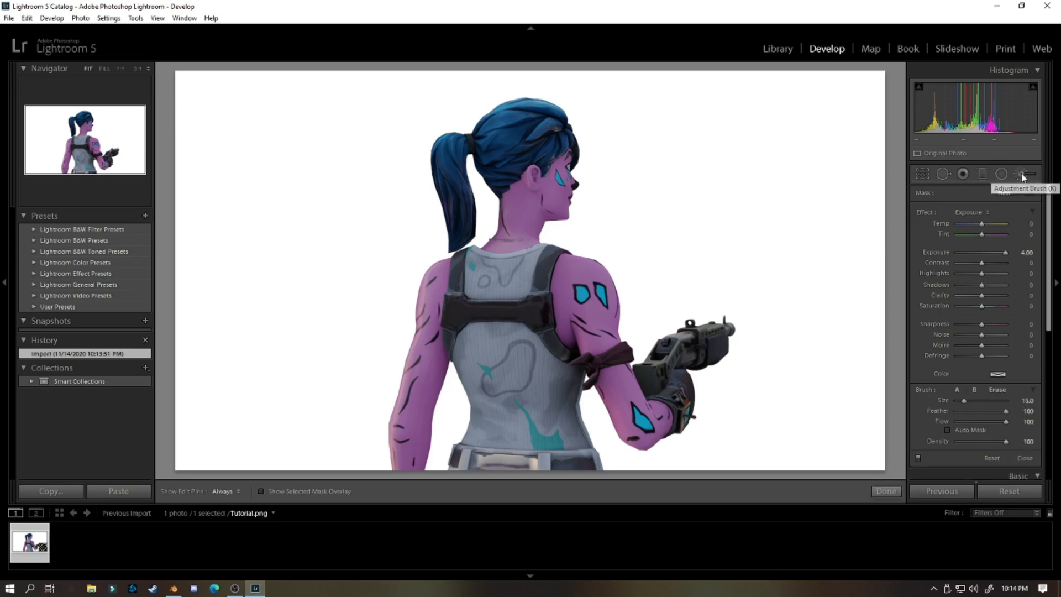
pyautogui.moveTo(981, 227); pyautogui.dragTo(997, 225)
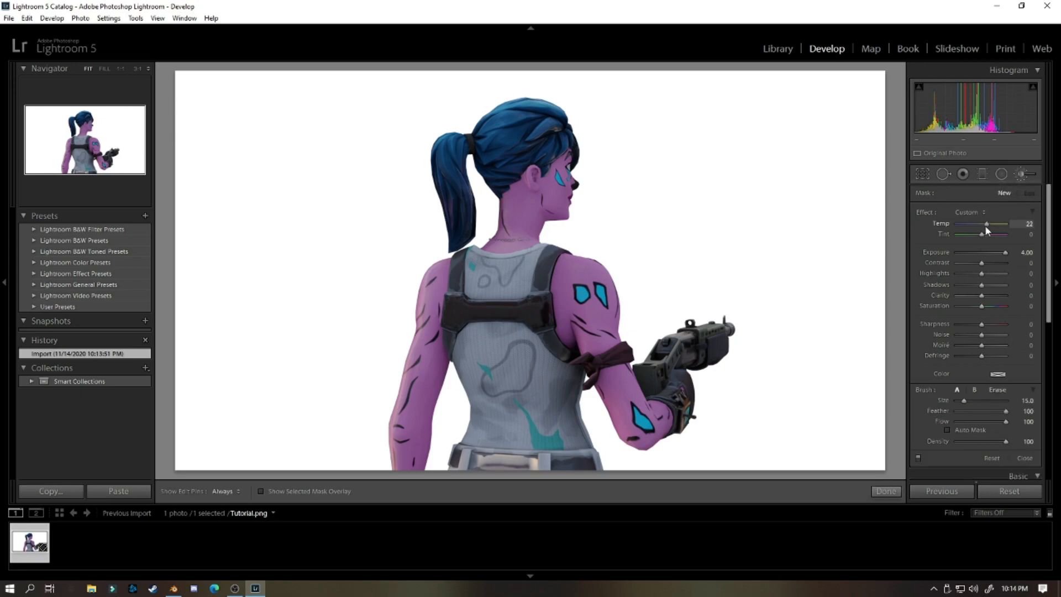
pyautogui.doubleClick(980, 227)
pyautogui.click(1022, 175)
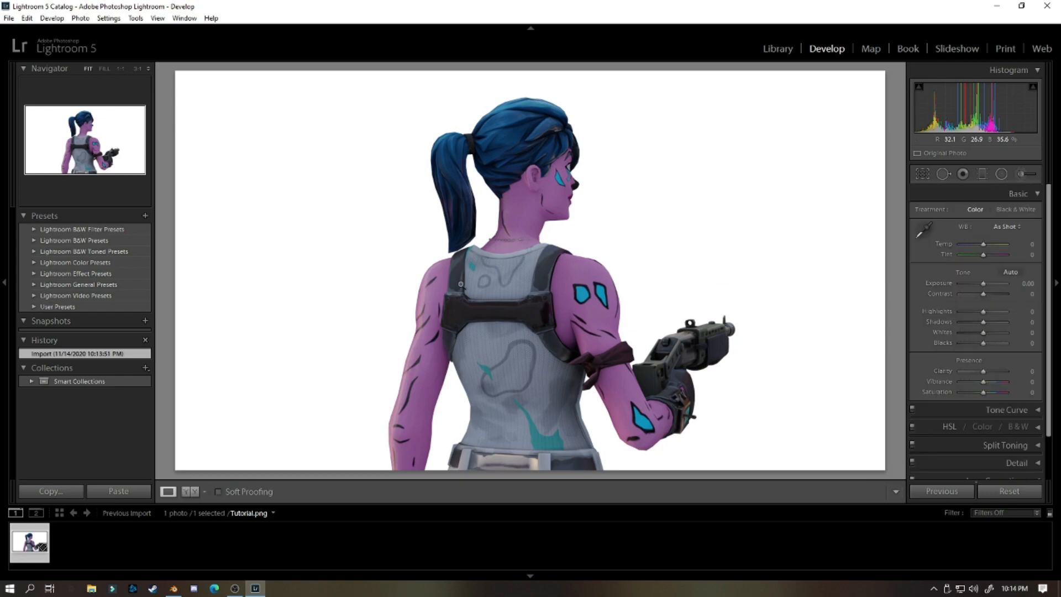
# Set the render's basic white balance temperature to +45
pyautogui.click(1022, 174)
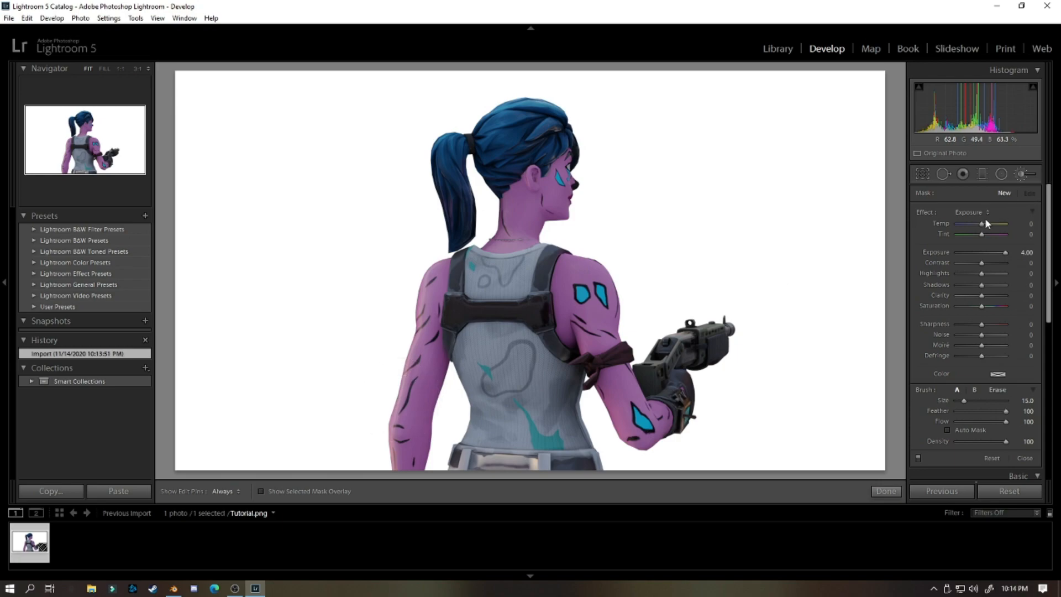
pyautogui.moveTo(982, 223); pyautogui.dragTo(986, 223)
pyautogui.moveTo(982, 227); pyautogui.dragTo(982, 224)
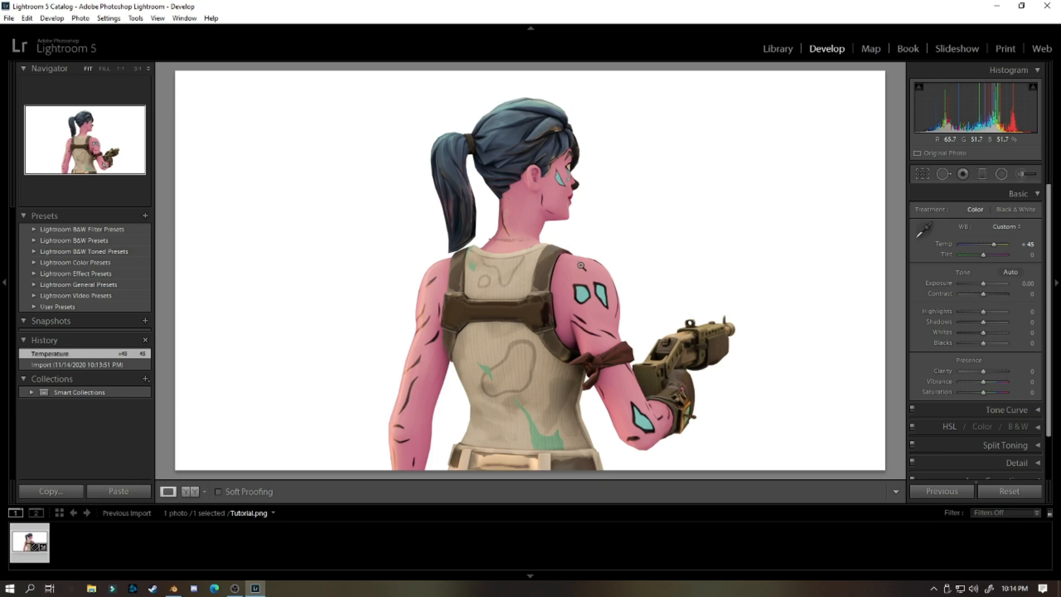
# Open the export settings for the edited render
pyautogui.click(9, 17)
pyautogui.click(8, 18)
pyautogui.rightClick(521, 220)
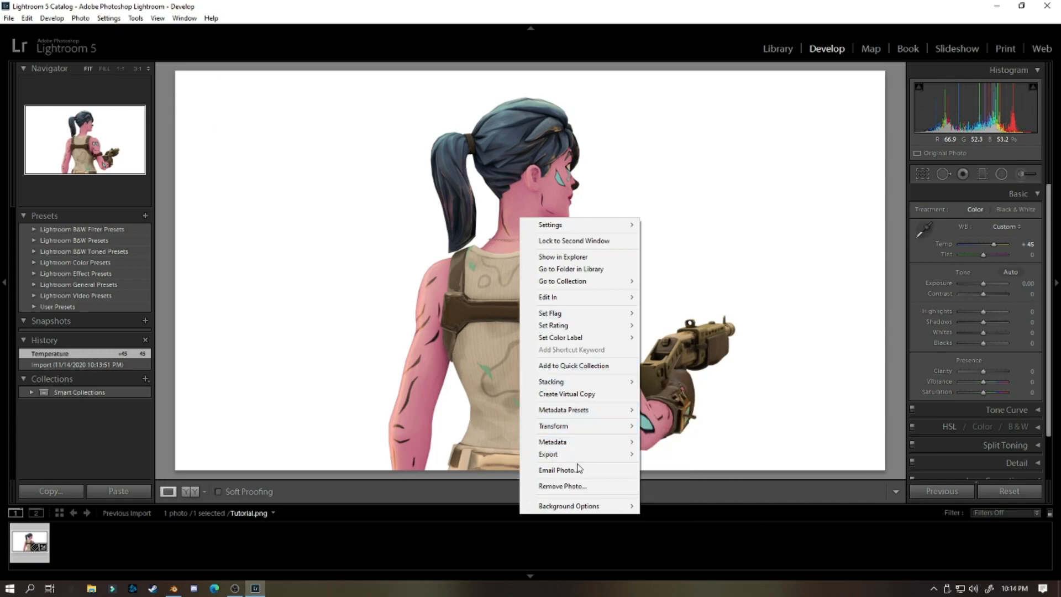
pyautogui.moveTo(580, 462)
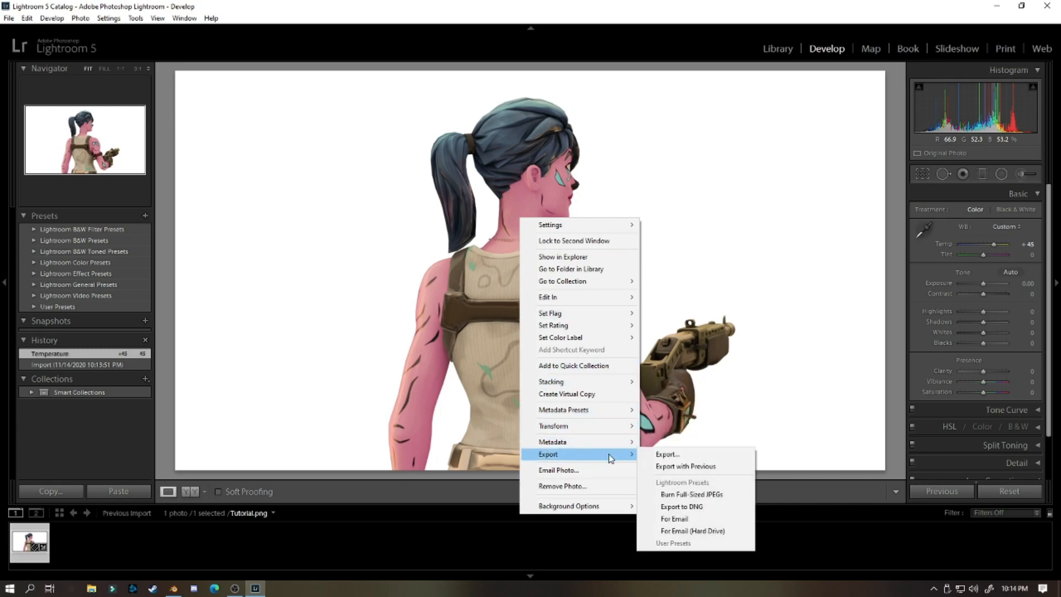
pyautogui.click(667, 454)
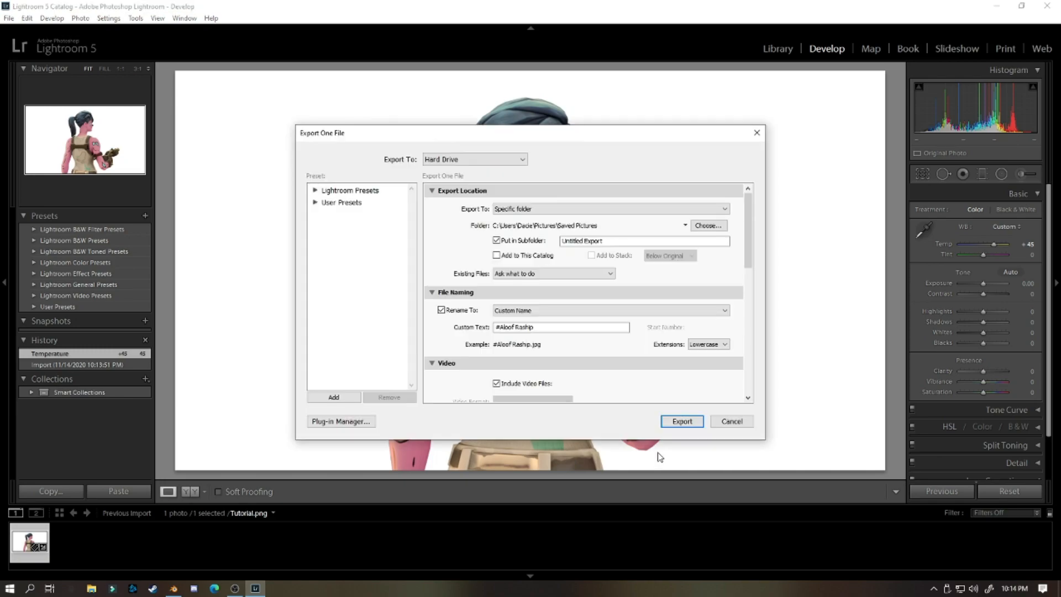
# Replace the custom name text of the exported file with Tutorial
pyautogui.scroll(-5, 682, 392)
pyautogui.scroll(5, 717, 355)
pyautogui.moveTo(547, 327); pyautogui.dragTo(447, 334)
pyautogui.press('BackSpace')
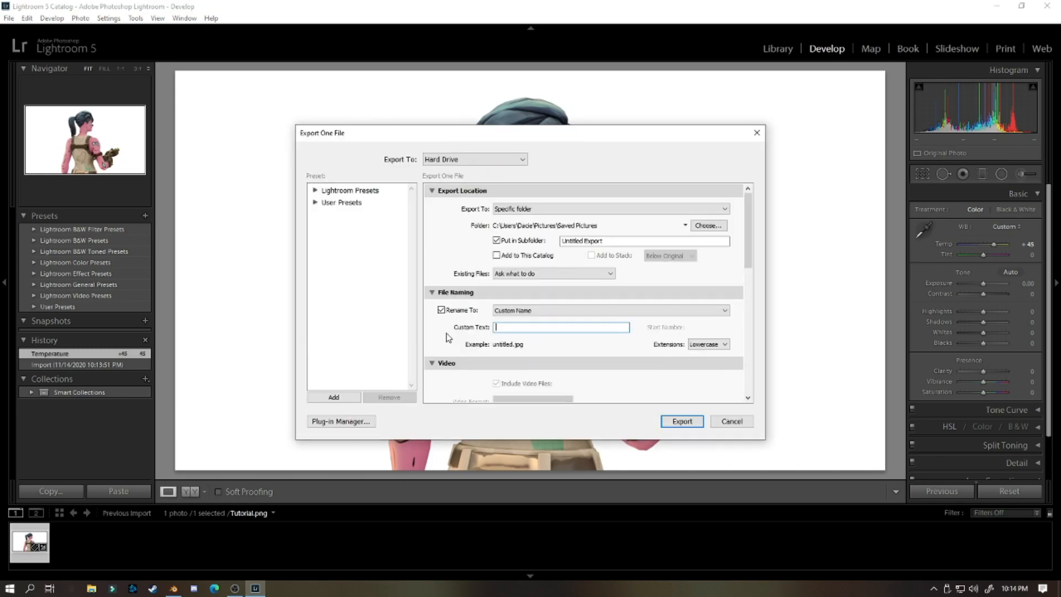
pyautogui.click(495, 311)
pyautogui.click(674, 377)
pyautogui.press('Tab')
pyautogui.click(573, 327)
pyautogui.write('t')
pyautogui.press('BackSpace')
pyautogui.write('Tutorial')
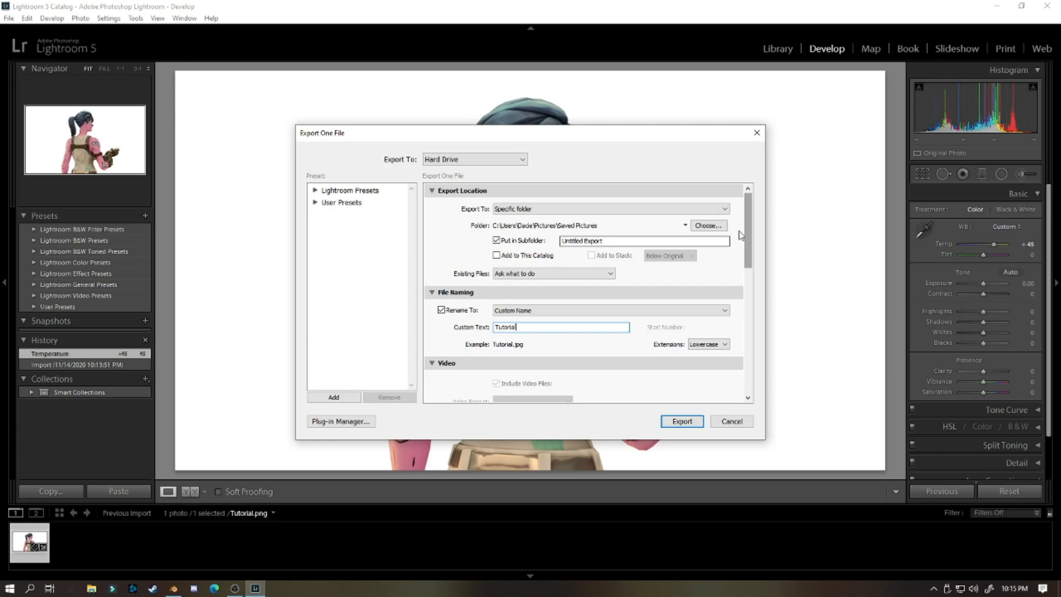
# Choose the sRGB color space and a quality of 100 in the export's file settings
pyautogui.scroll(-6, 741, 243)
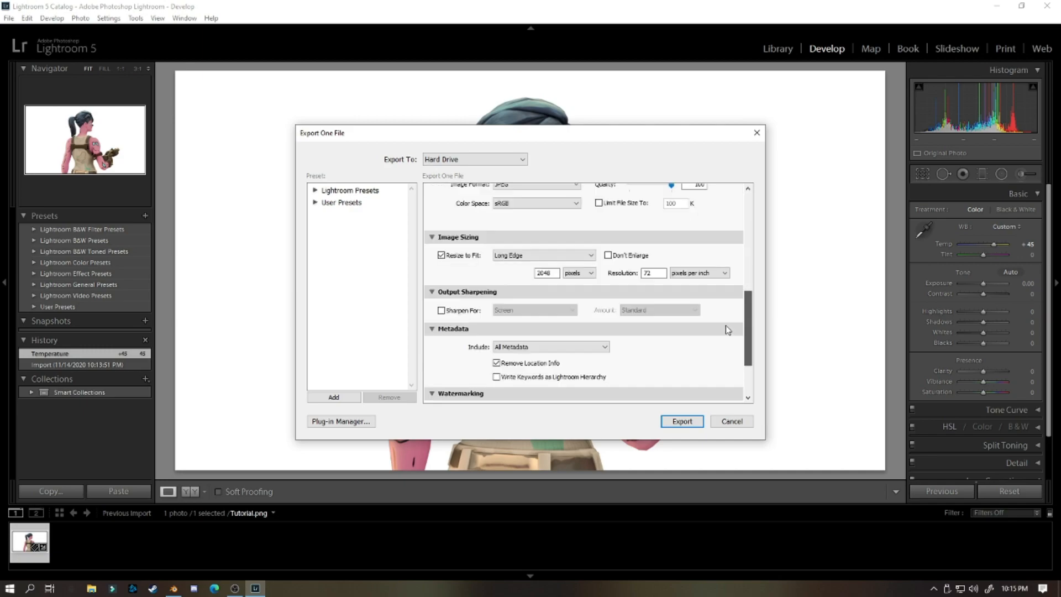
pyautogui.scroll(3, 709, 284)
pyautogui.scroll(-4, 711, 284)
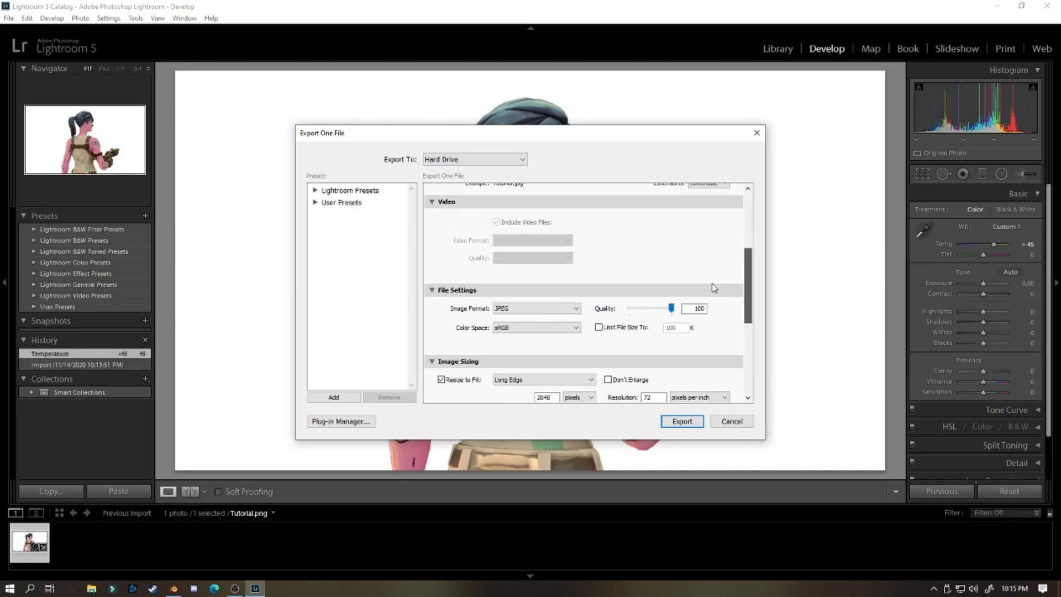
pyautogui.click(518, 297)
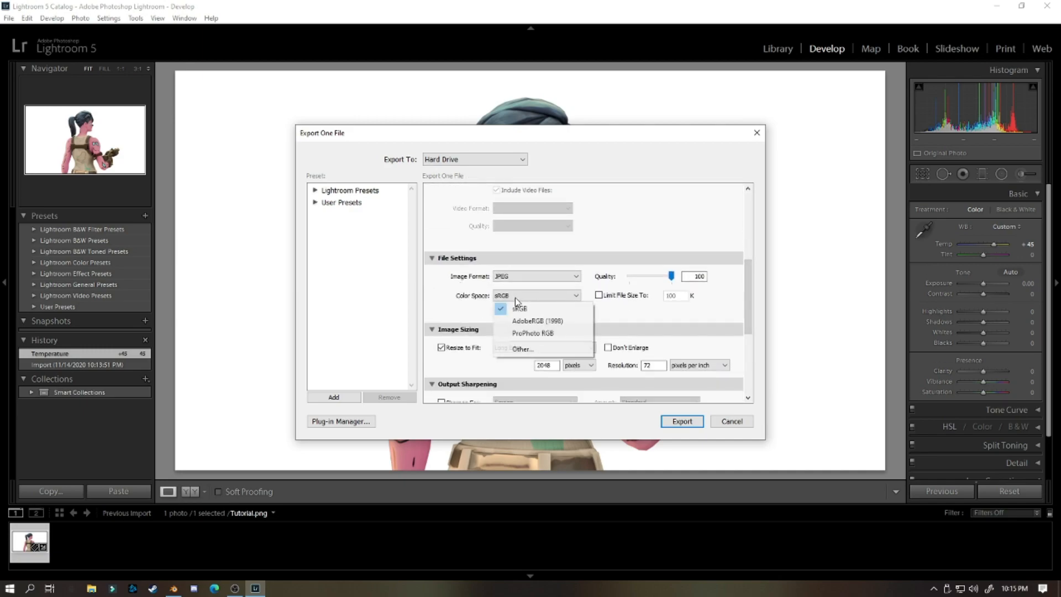
pyautogui.click(518, 312)
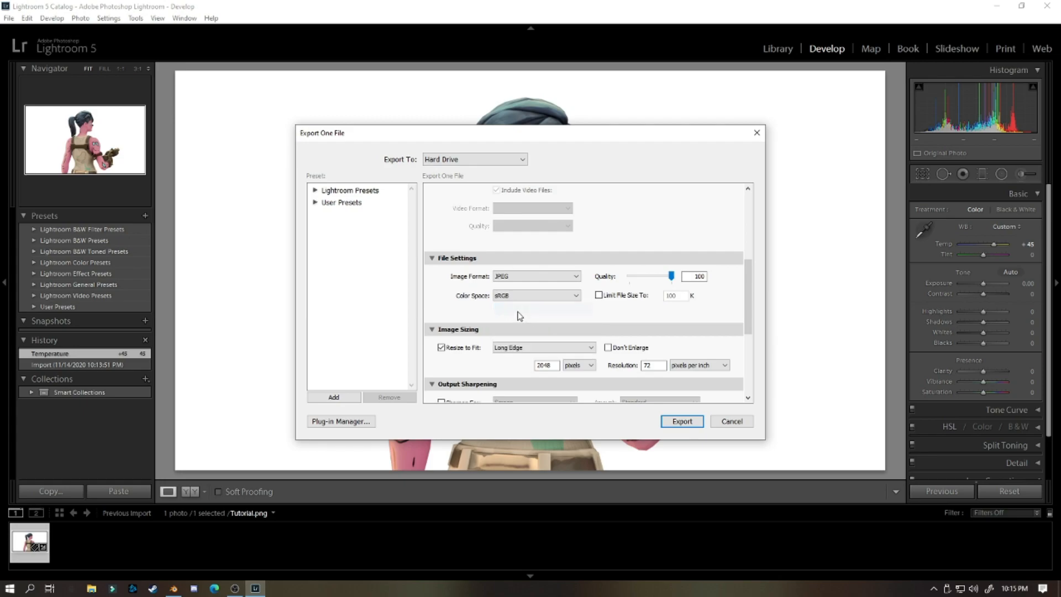
pyautogui.moveTo(672, 276); pyautogui.dragTo(729, 278)
pyautogui.click(502, 277)
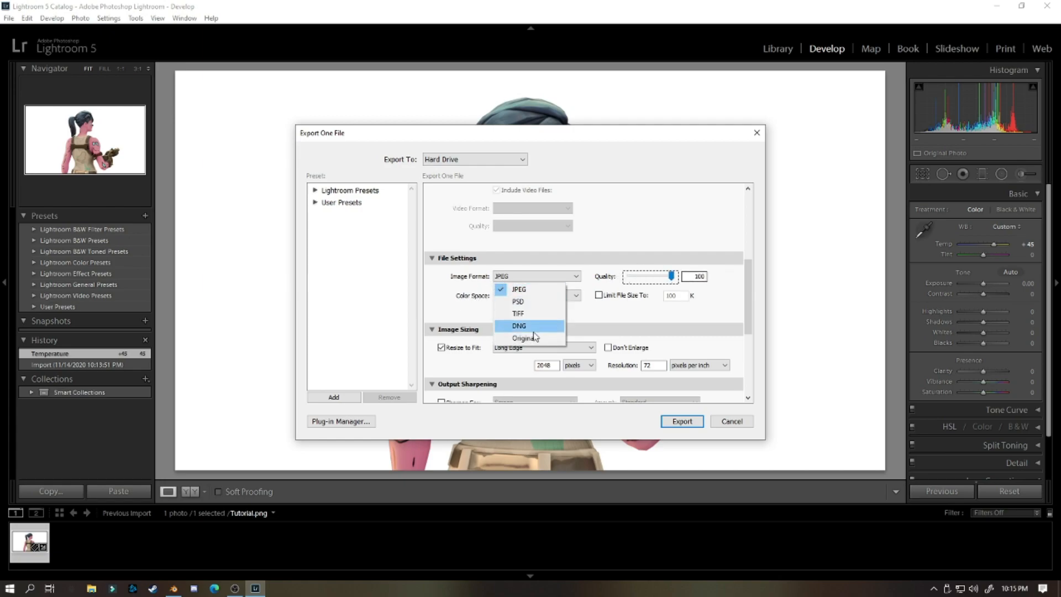
pyautogui.click(550, 340)
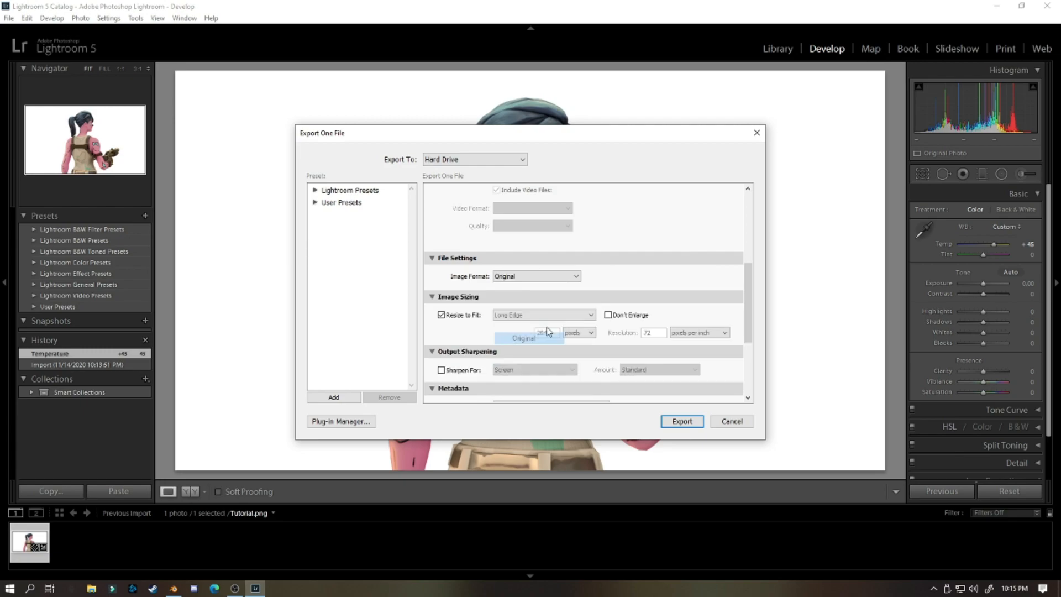
pyautogui.click(540, 276)
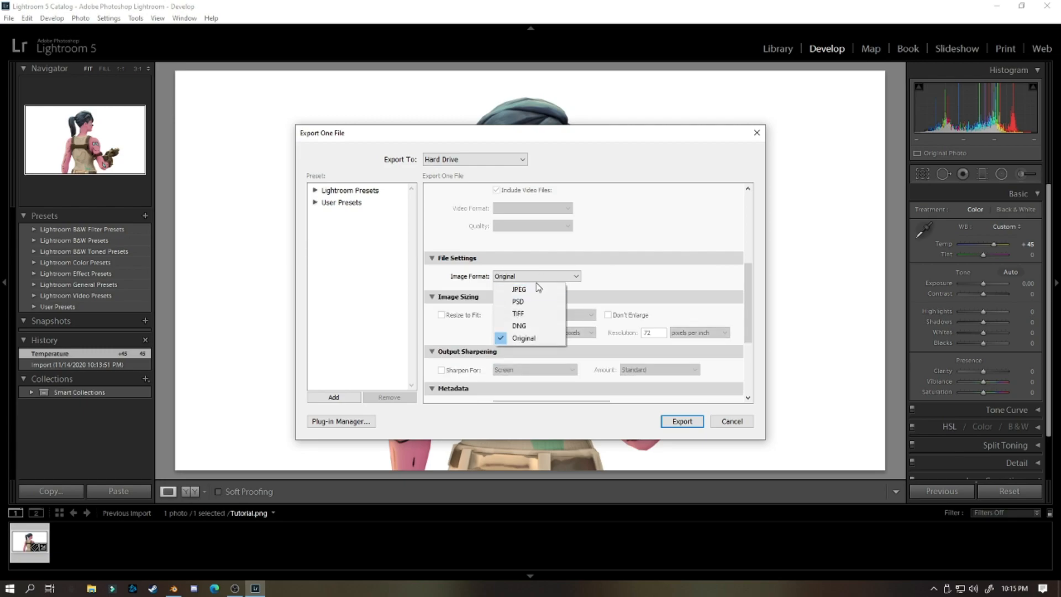
pyautogui.click(537, 288)
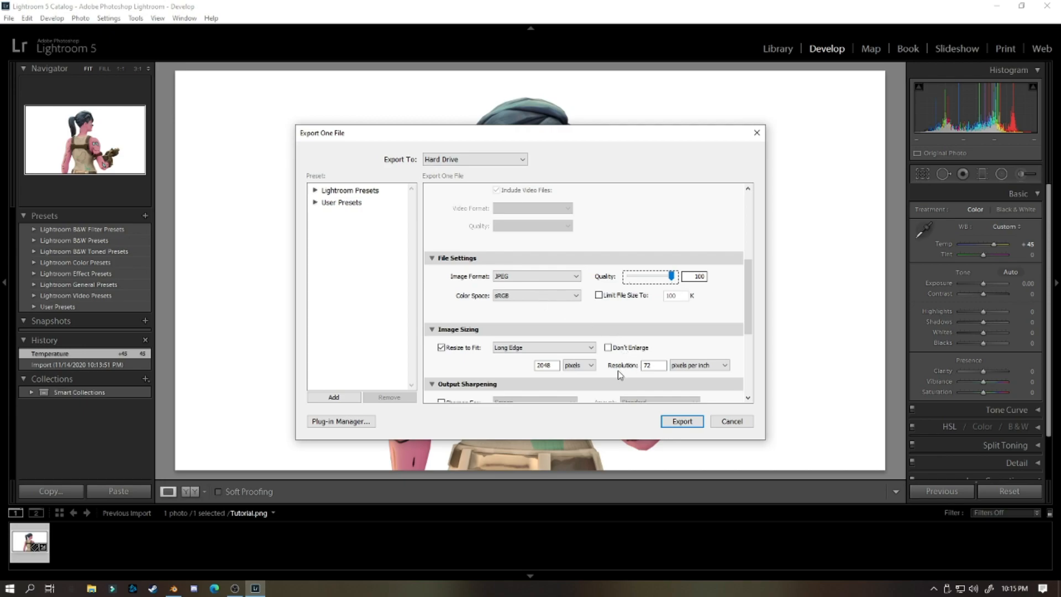
# Set the export's included metadata to All Except Camera & Camera Raw Info
pyautogui.scroll(-5, 565, 375)
pyautogui.click(550, 267)
pyautogui.click(547, 257)
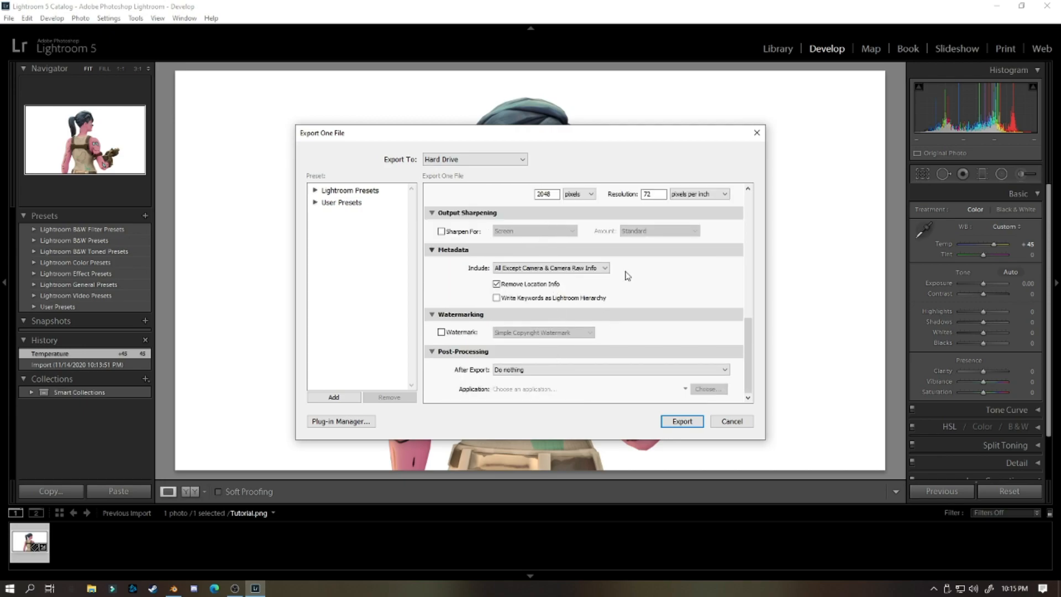
# Go through the export's image sizing, choosing the resize mode, pixel size and resolution unit
pyautogui.scroll(3, 748, 361)
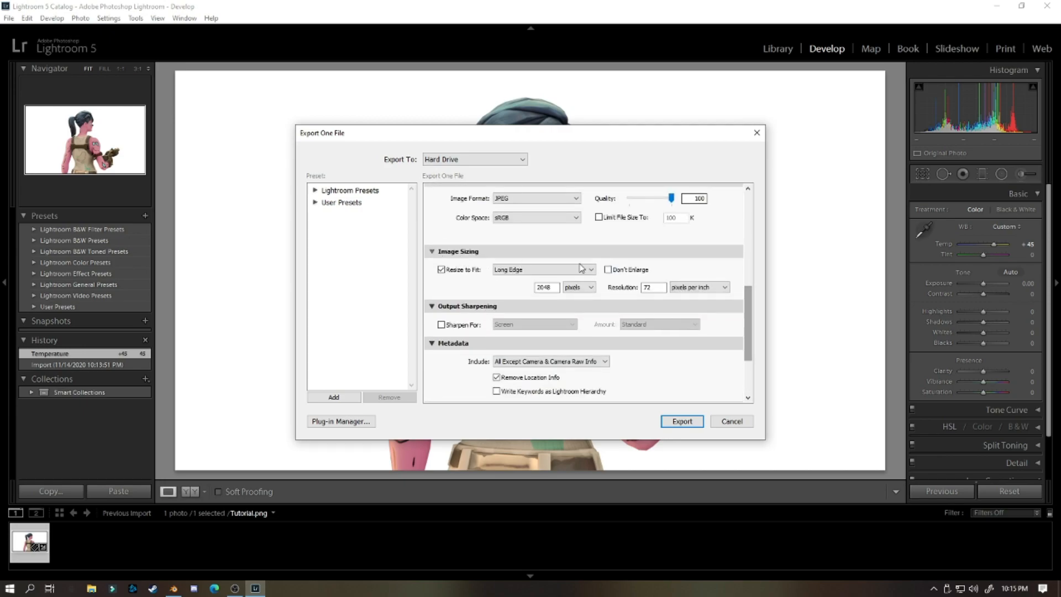
pyautogui.click(589, 269)
pyautogui.click(568, 303)
pyautogui.doubleClick(554, 288)
pyautogui.write('20')
pyautogui.doubleClick(655, 288)
pyautogui.click(720, 288)
pyautogui.click(716, 286)
# Export the edited render to the hard drive and close Lightroom
pyautogui.moveTo(745, 307); pyautogui.dragTo(734, 348)
pyautogui.click(682, 421)
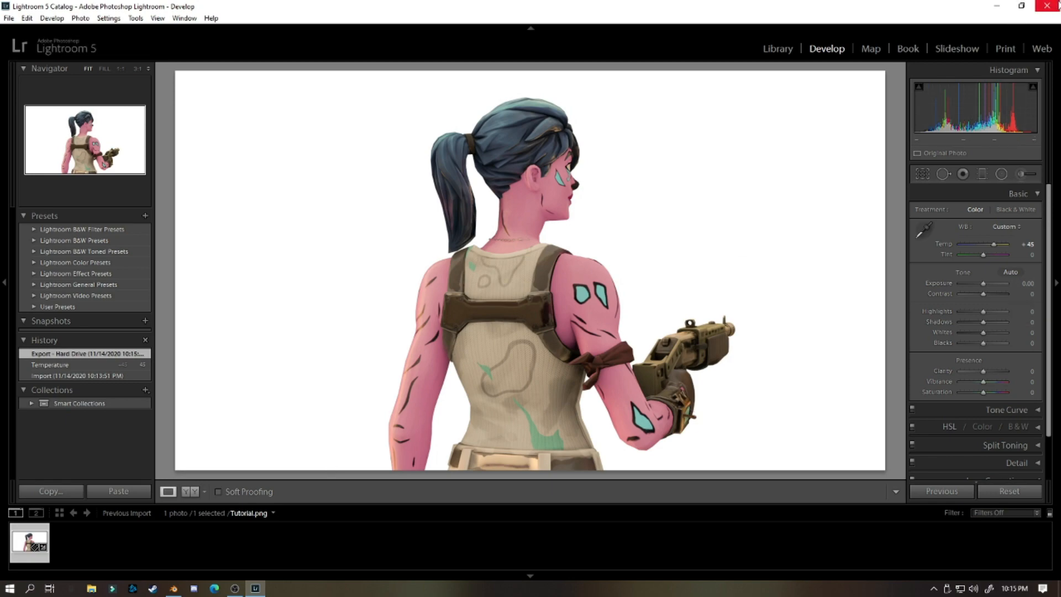
pyautogui.click(1057, 6)
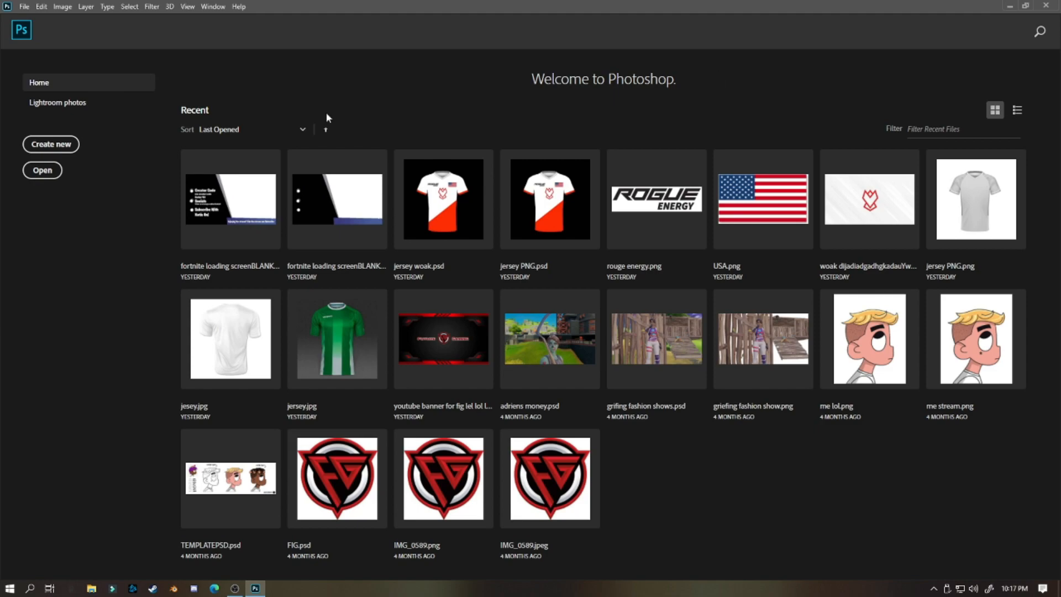
# Open Tutorial.jpg from the Untitled Export folder inside Saved Pictures
pyautogui.click(66, 148)
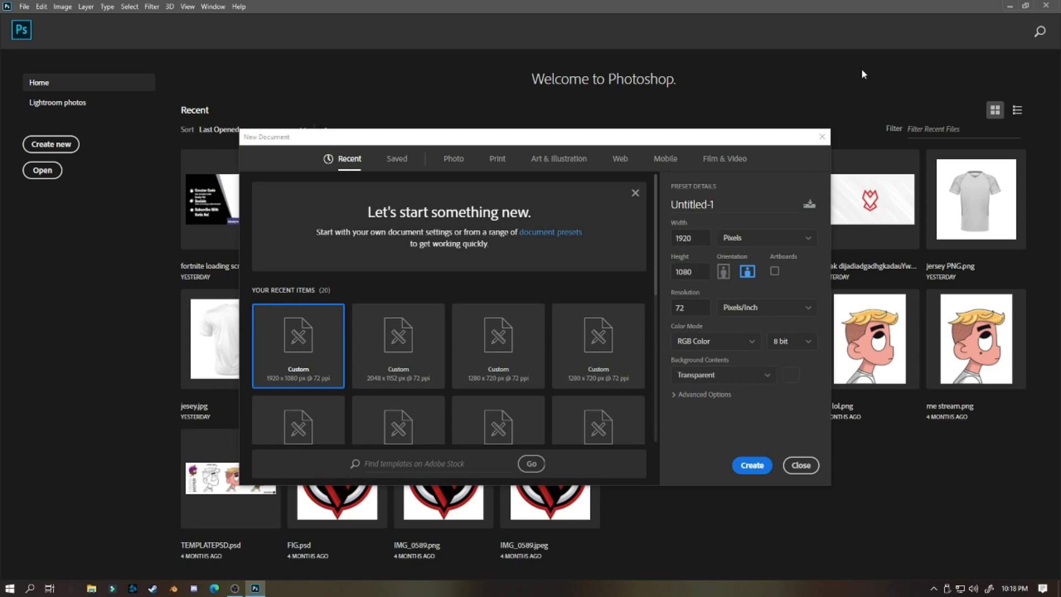
pyautogui.click(822, 137)
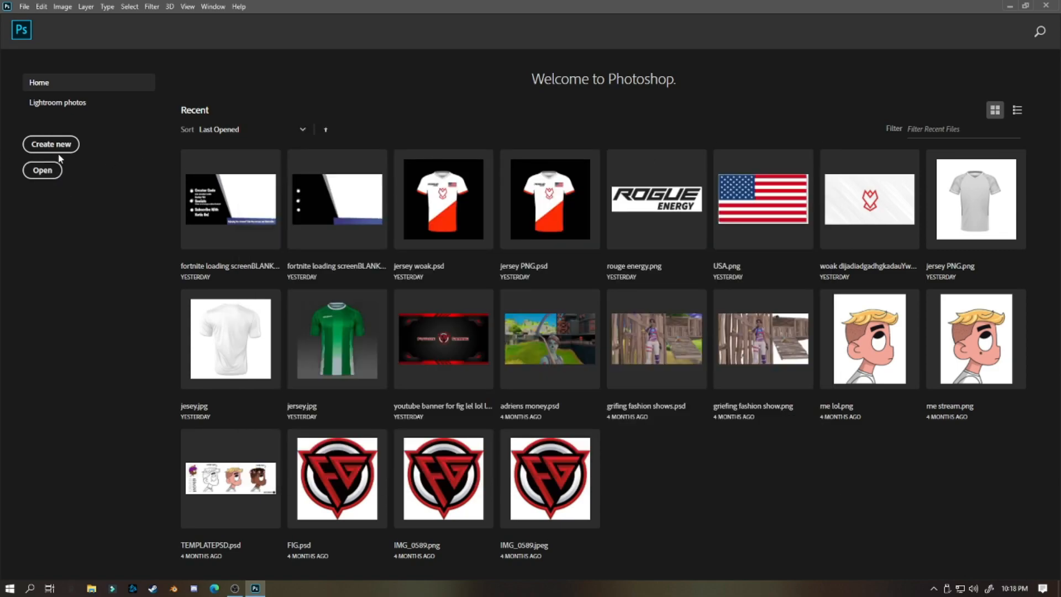
pyautogui.click(49, 171)
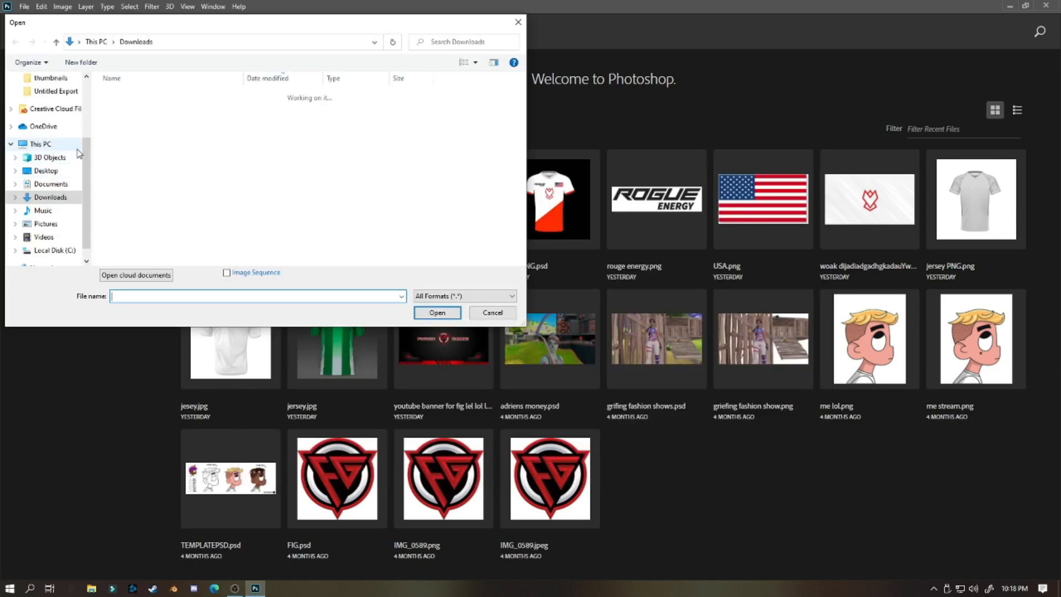
pyautogui.click(45, 224)
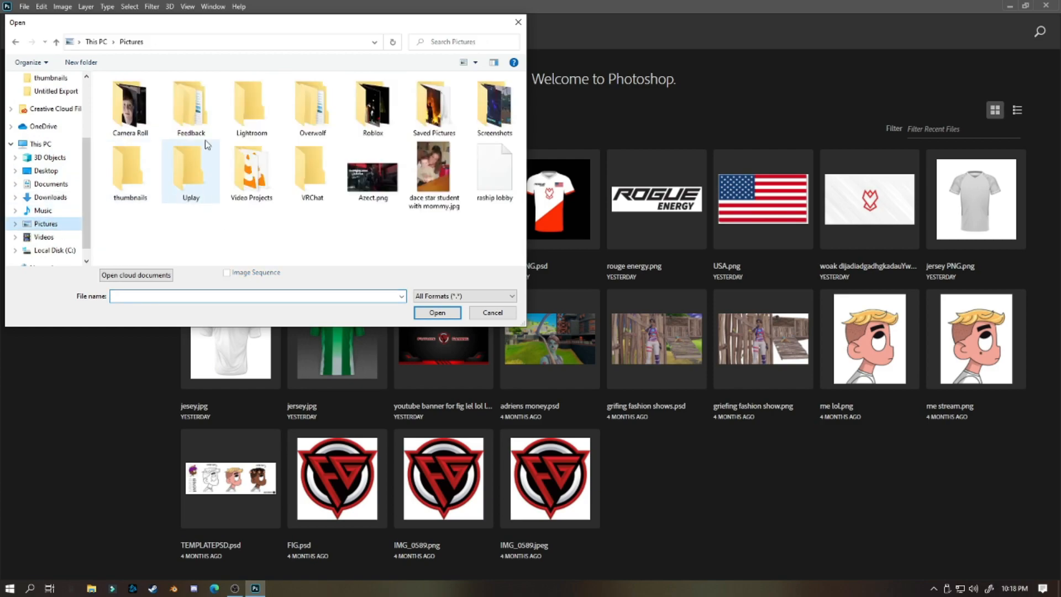
pyautogui.doubleClick(434, 105)
pyautogui.click(265, 298)
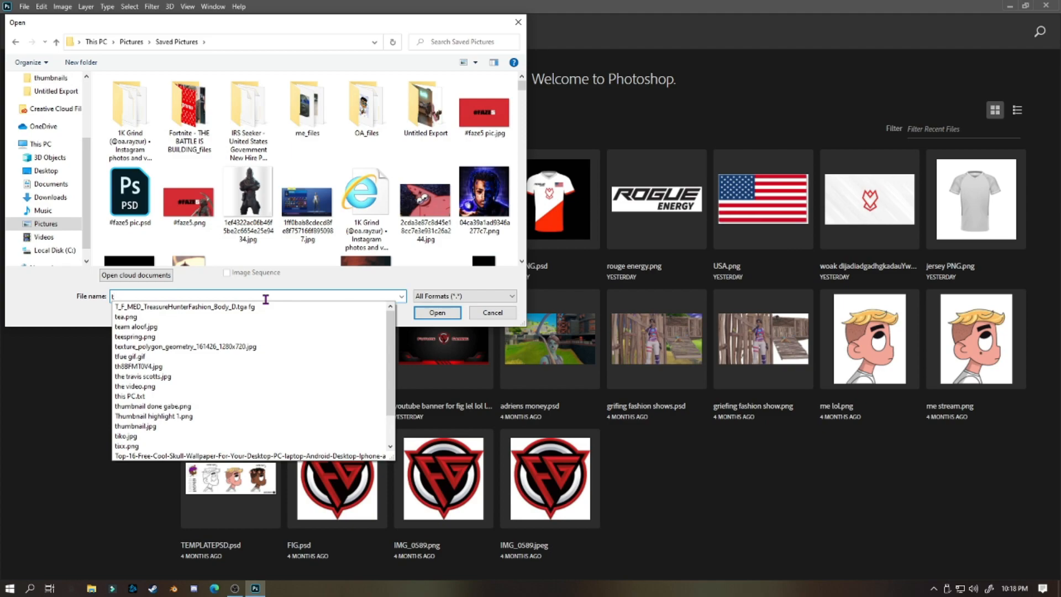
pyautogui.write('tut')
pyautogui.press('BackSpace')
pyautogui.press('BackSpace')
pyautogui.press('BackSpace')
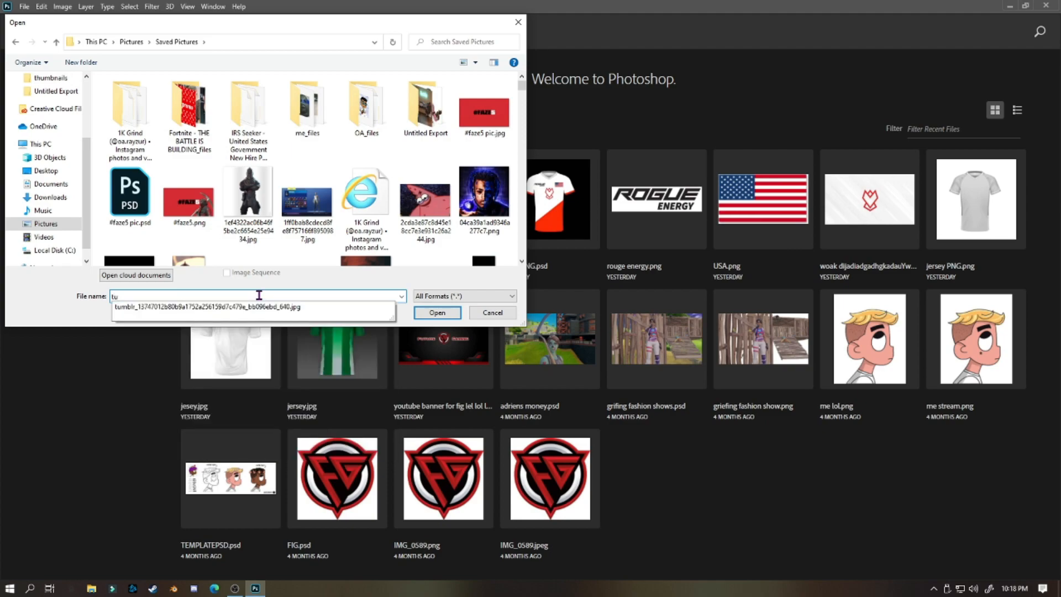
pyautogui.doubleClick(424, 106)
pyautogui.doubleClick(309, 118)
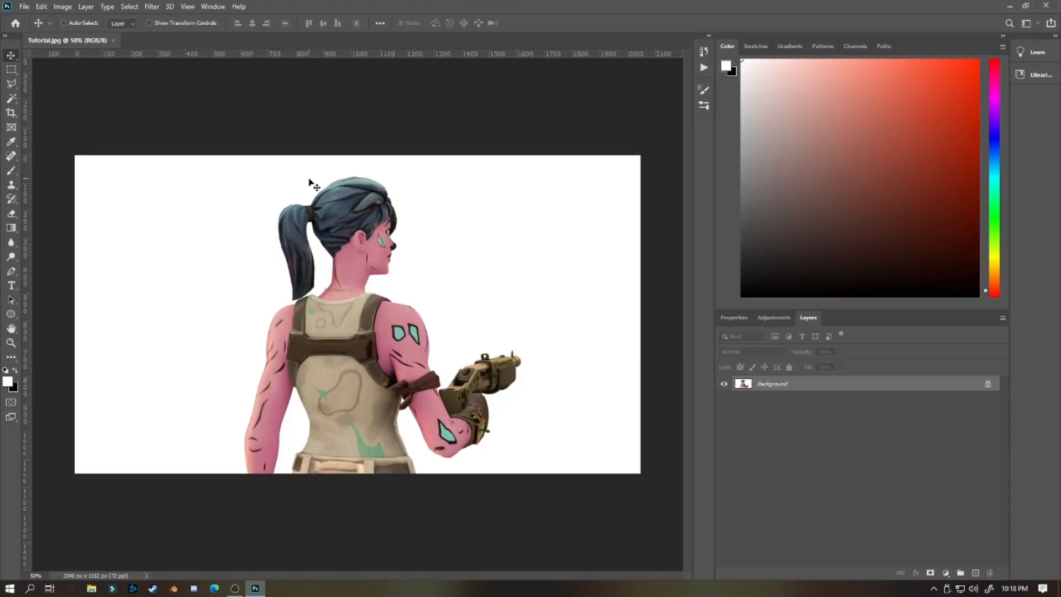
# Select the white background around the character with the Magic Wand tool
pyautogui.click(11, 100)
pyautogui.rightClick(11, 100)
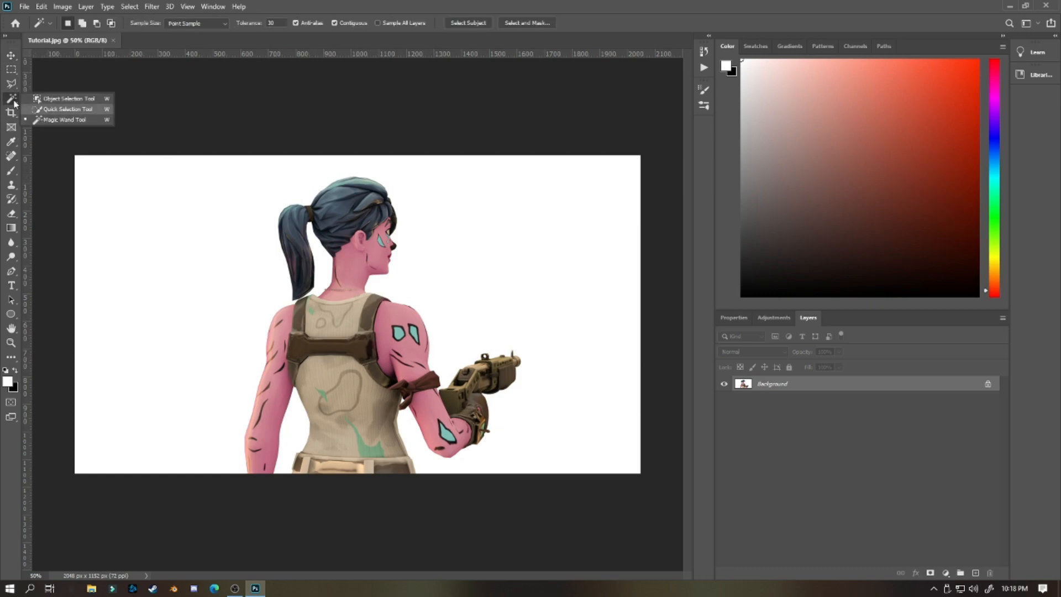
pyautogui.click(55, 98)
pyautogui.rightClick(12, 101)
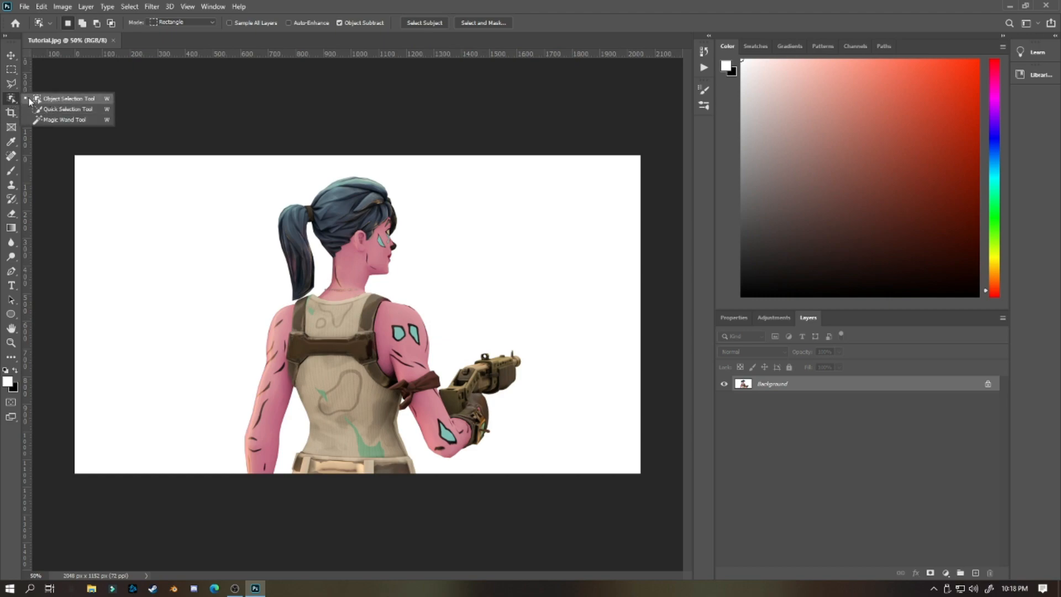
pyautogui.click(90, 121)
pyautogui.click(100, 176)
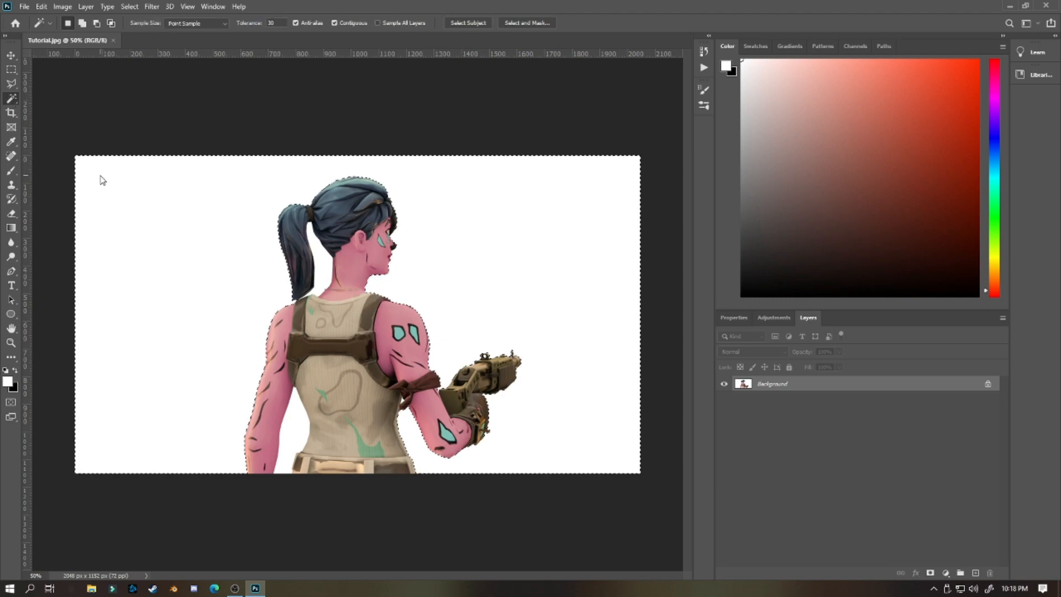
# Convert the locked Background into a regular layer and delete the selected white area around the character
pyautogui.hotkey('shift', 'F5')
pyautogui.click(597, 142)
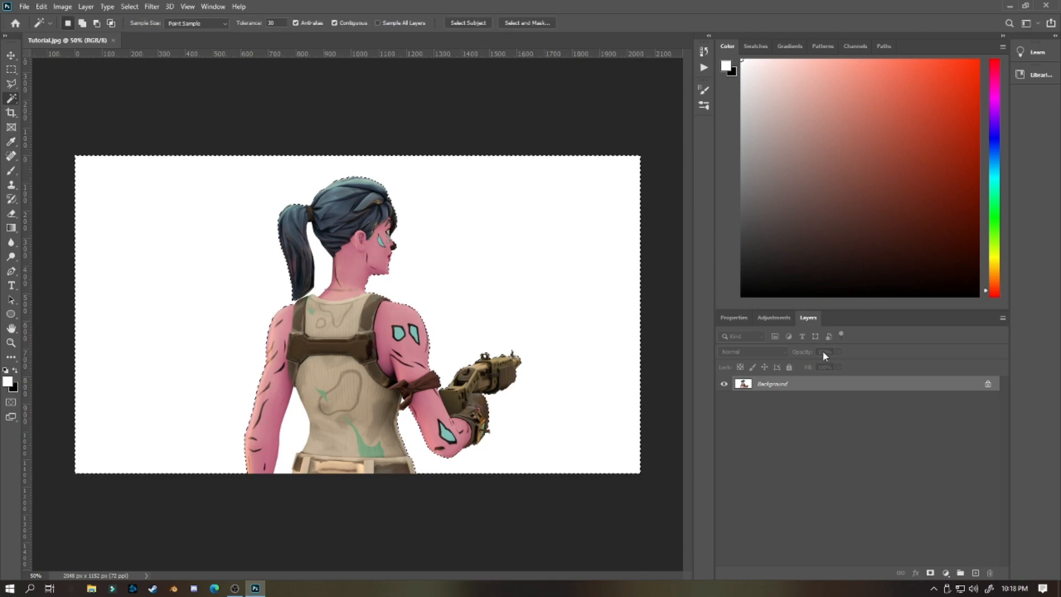
pyautogui.doubleClick(819, 385)
pyautogui.click(602, 181)
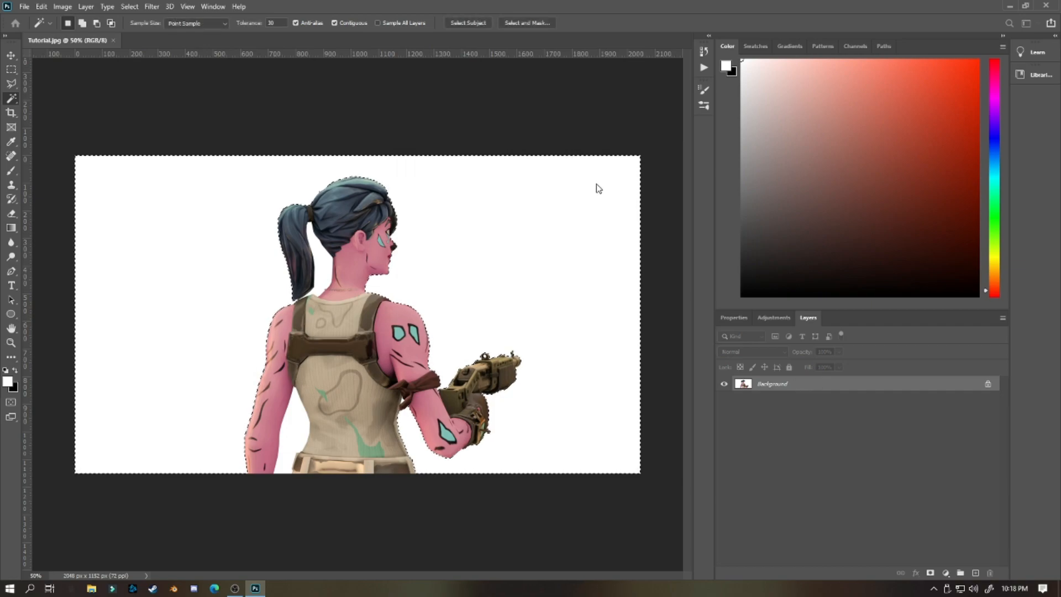
pyautogui.press('Delete')
# Delete the white gaps between the ponytail and neck and between the arm and torso, and clear the selection
pyautogui.click(320, 271)
pyautogui.press('Delete')
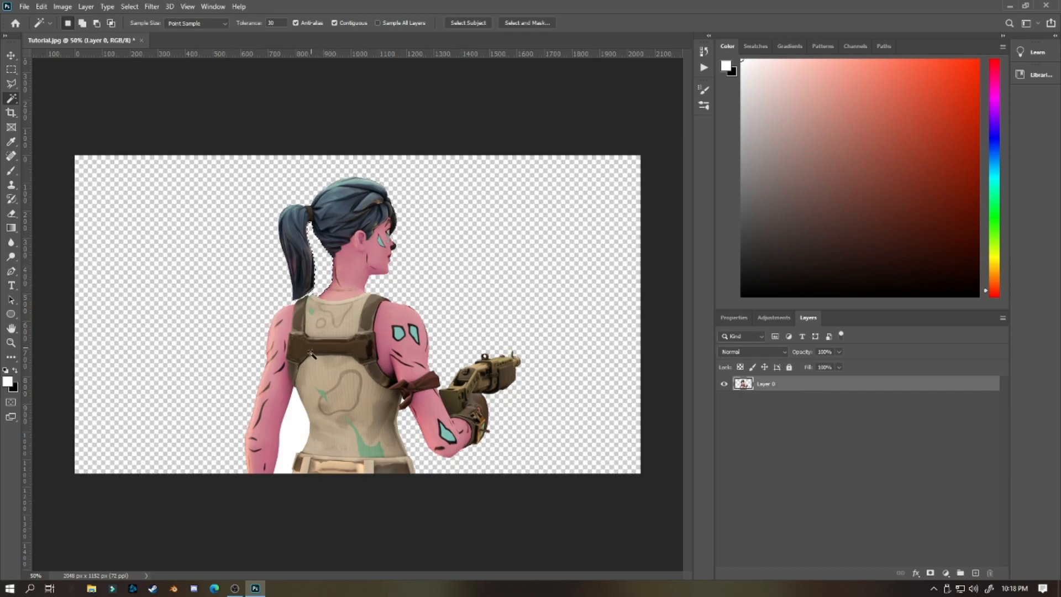
pyautogui.click(289, 422)
pyautogui.keyDown('alt'); pyautogui.scroll(2, 293, 353); pyautogui.keyUp('alt')
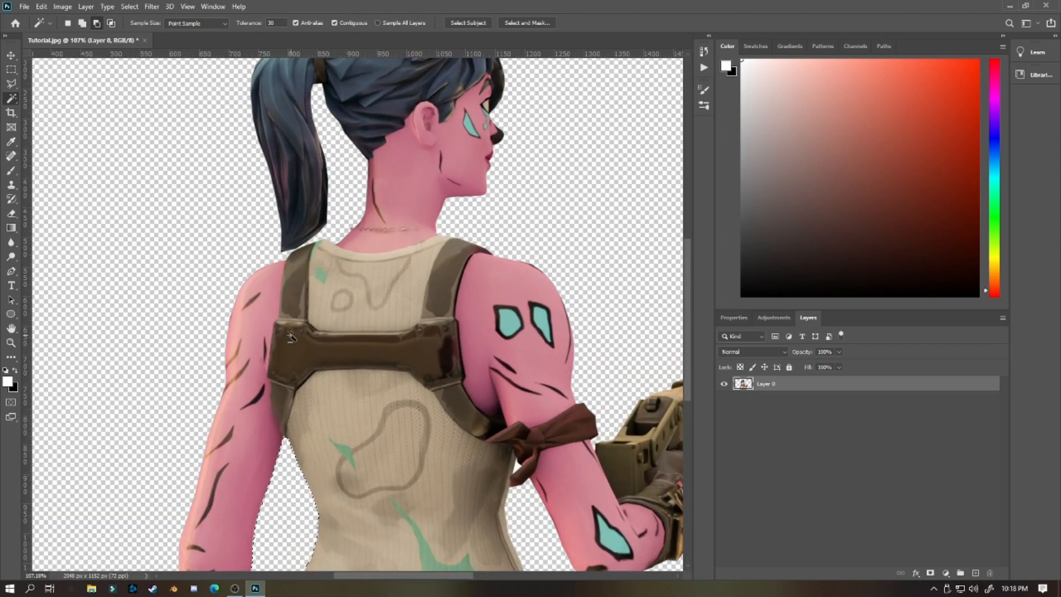
pyautogui.keyDown('alt'); pyautogui.scroll(-2, 351, 351); pyautogui.keyUp('alt')
pyautogui.keyDown('alt'); pyautogui.scroll(1, 376, 360); pyautogui.keyUp('alt')
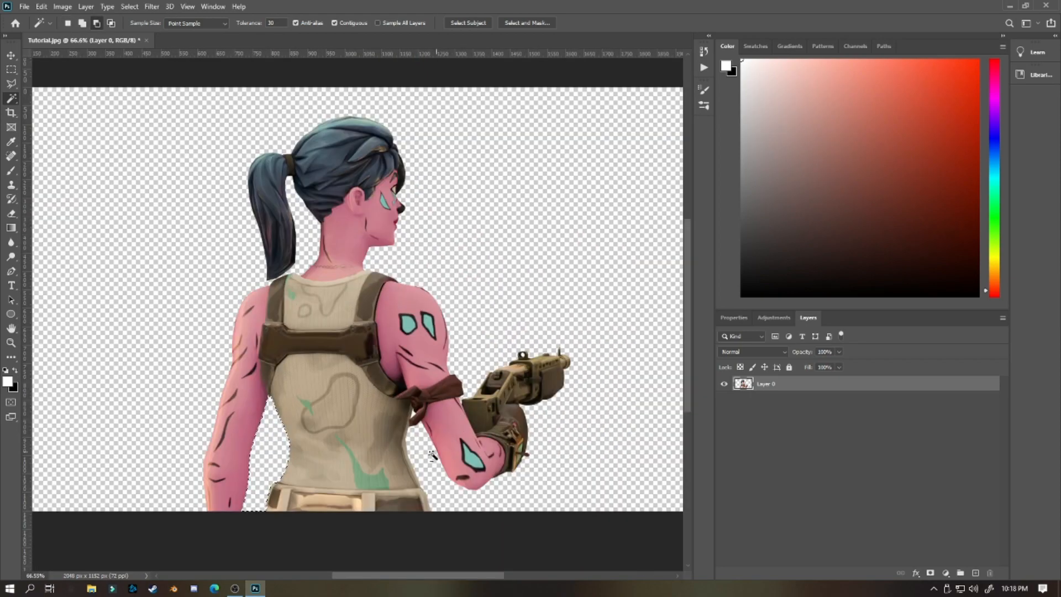
pyautogui.rightClick(267, 235)
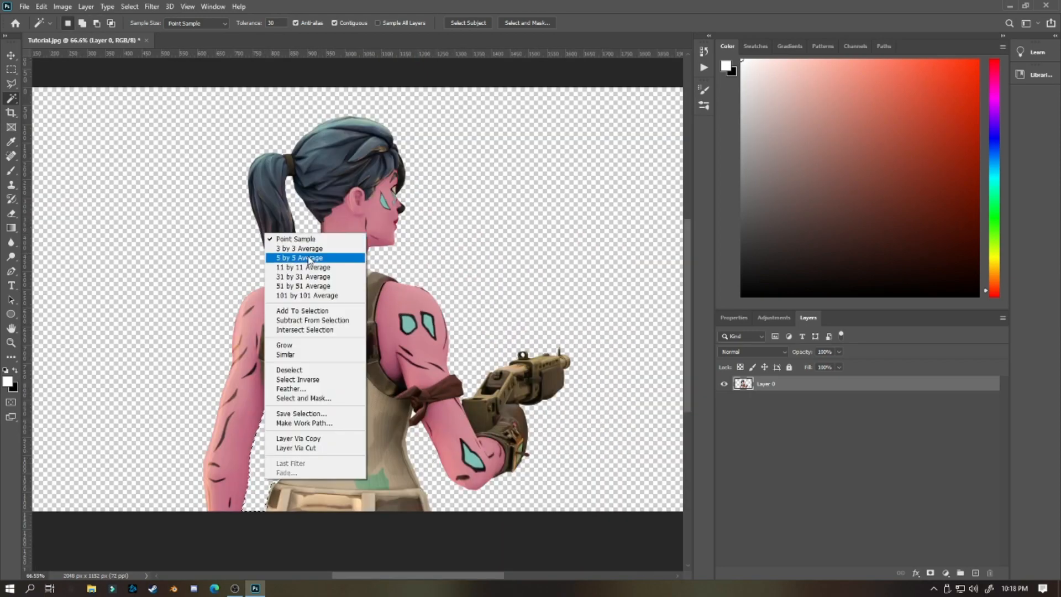
pyautogui.click(311, 374)
pyautogui.click(5, 56)
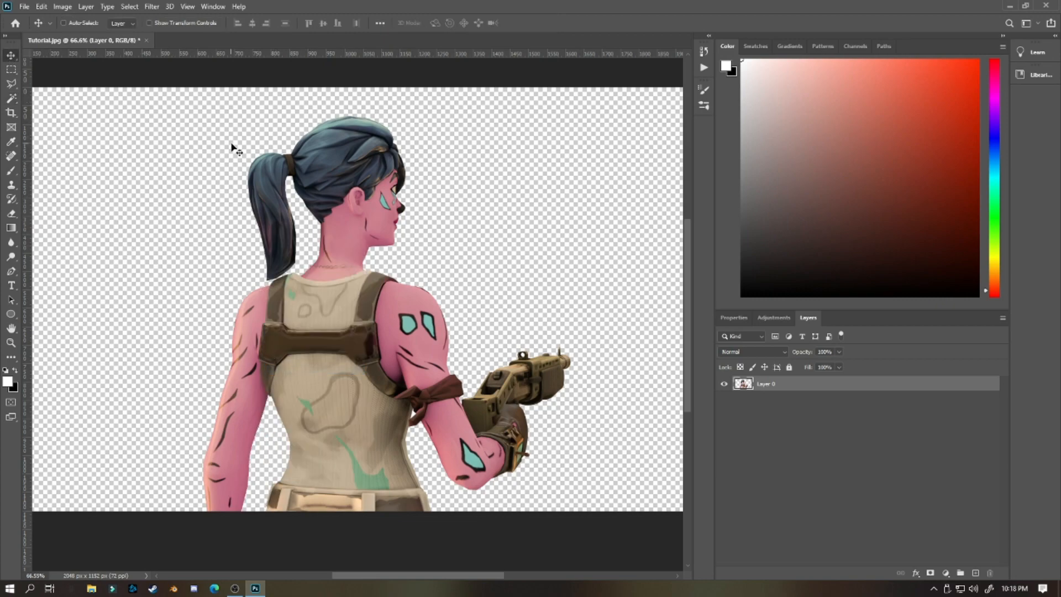
pyautogui.keyDown('alt'); pyautogui.scroll(-1, 241, 147); pyautogui.keyUp('alt')
pyautogui.keyDown('alt'); pyautogui.scroll(1, 243, 150); pyautogui.keyUp('alt')
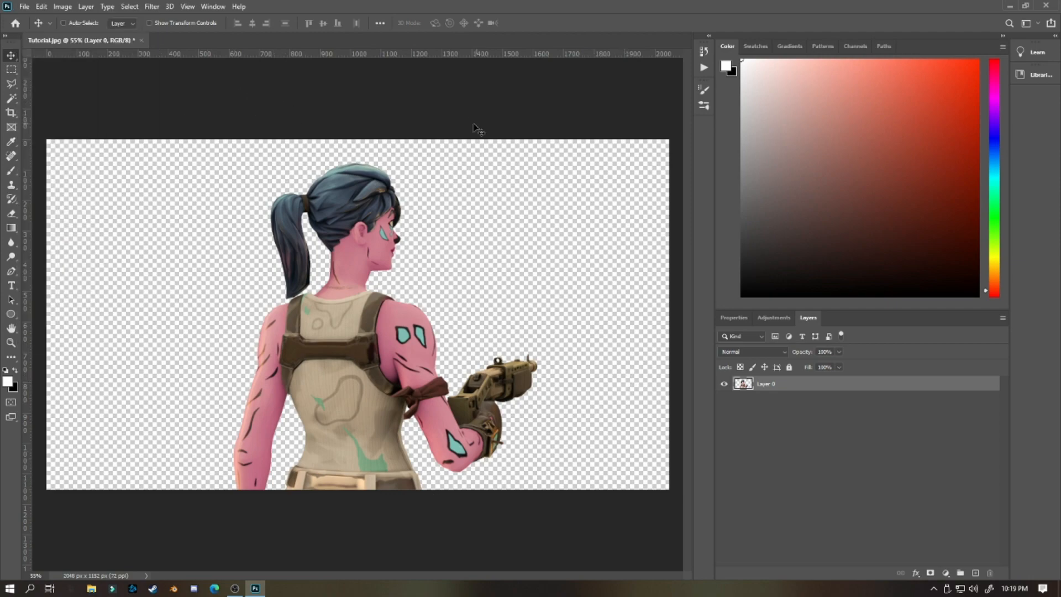
# Open the black background image balck.jpg from the Saved Pictures folder
pyautogui.click(26, 7)
pyautogui.click(42, 30)
pyautogui.click(44, 209)
pyautogui.doubleClick(438, 95)
pyautogui.write('bac')
pyautogui.press('BackSpace')
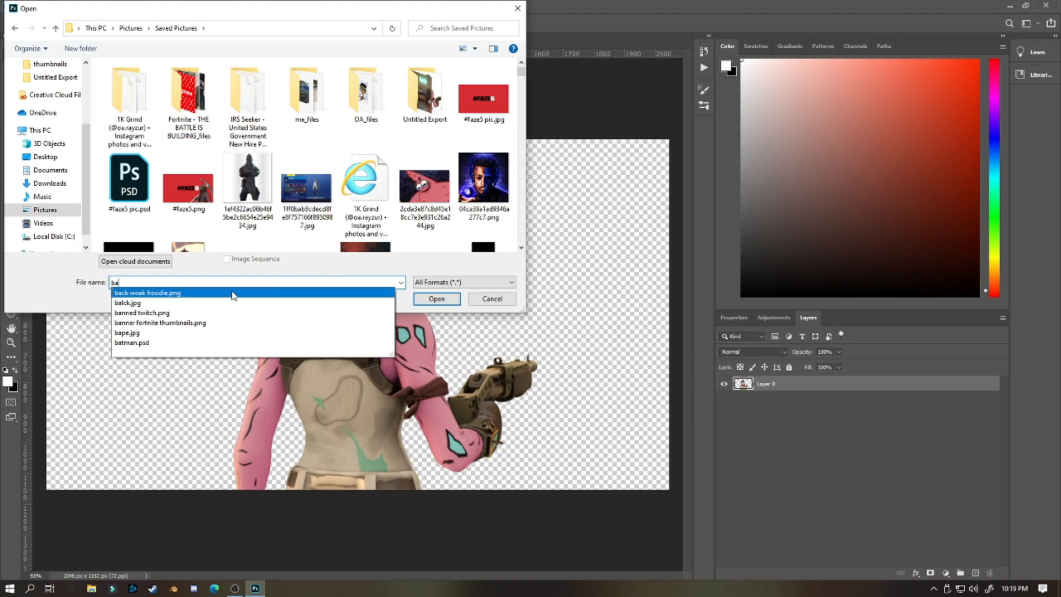
pyautogui.write('l')
pyautogui.click(230, 293)
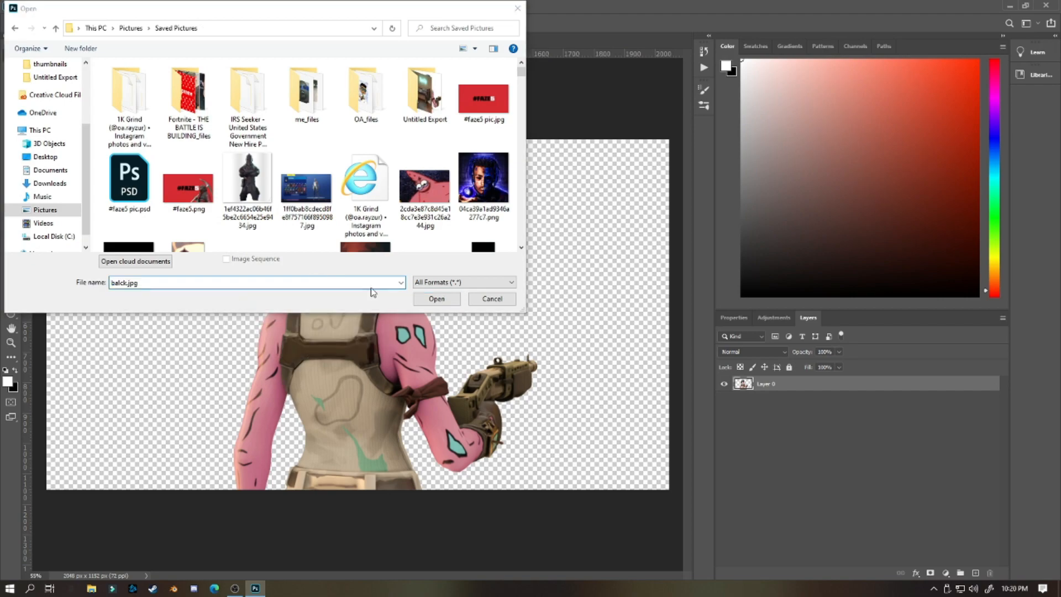
pyautogui.press('Return')
# Float the Tutorial.jpg document in its own window and copy its character layer into balck.jpg
pyautogui.click(78, 40)
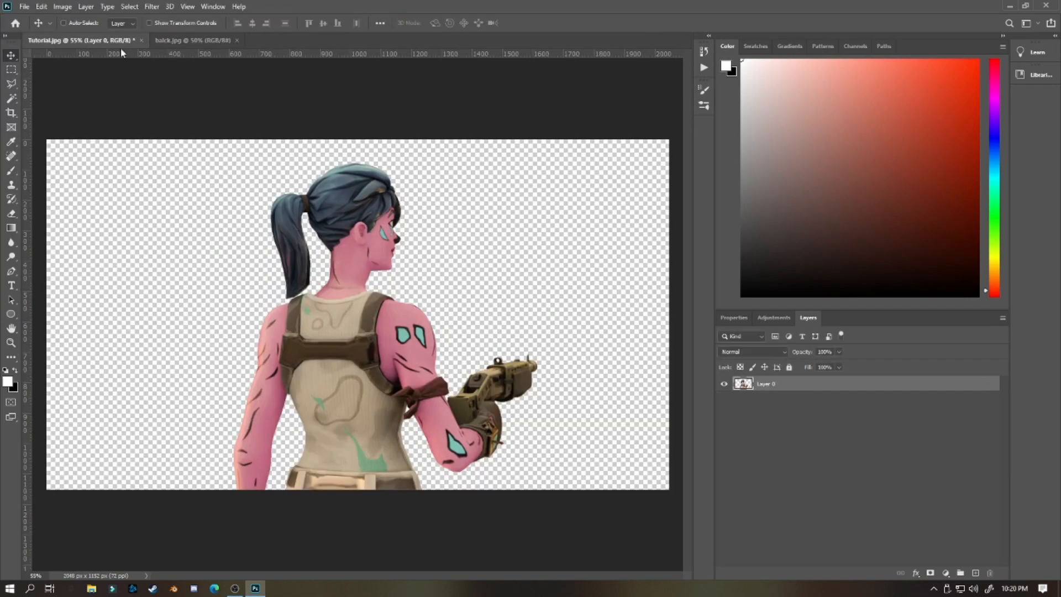
pyautogui.moveTo(107, 40); pyautogui.dragTo(154, 45)
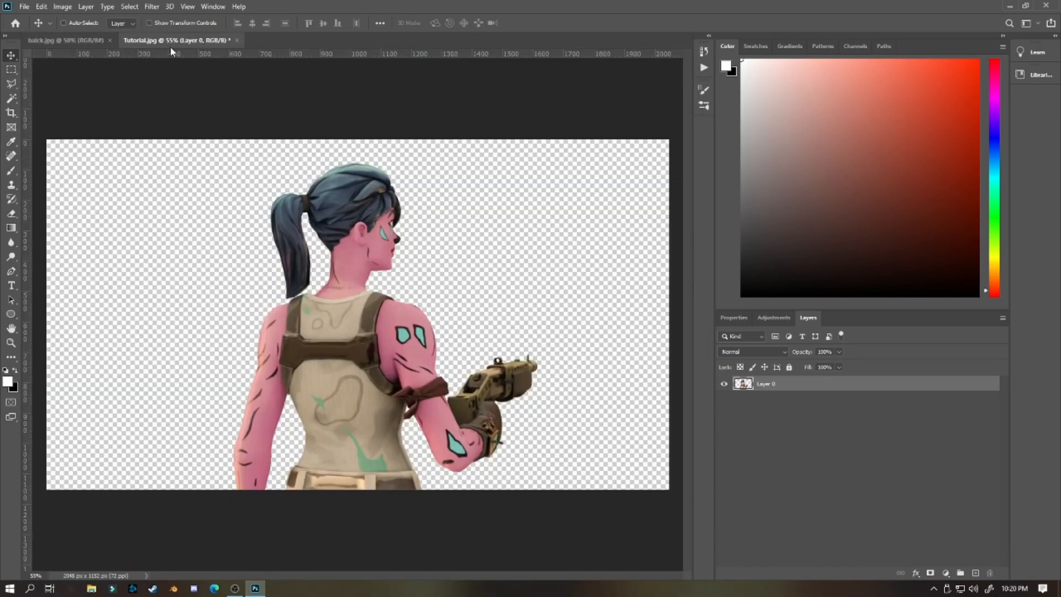
pyautogui.moveTo(162, 43); pyautogui.dragTo(77, 322)
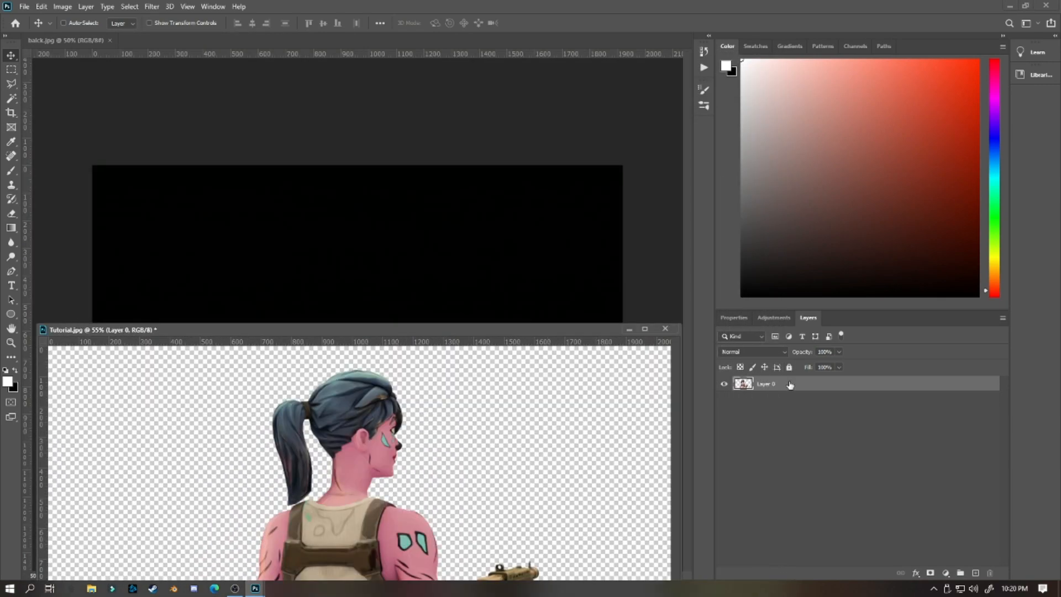
pyautogui.moveTo(745, 380); pyautogui.dragTo(297, 227)
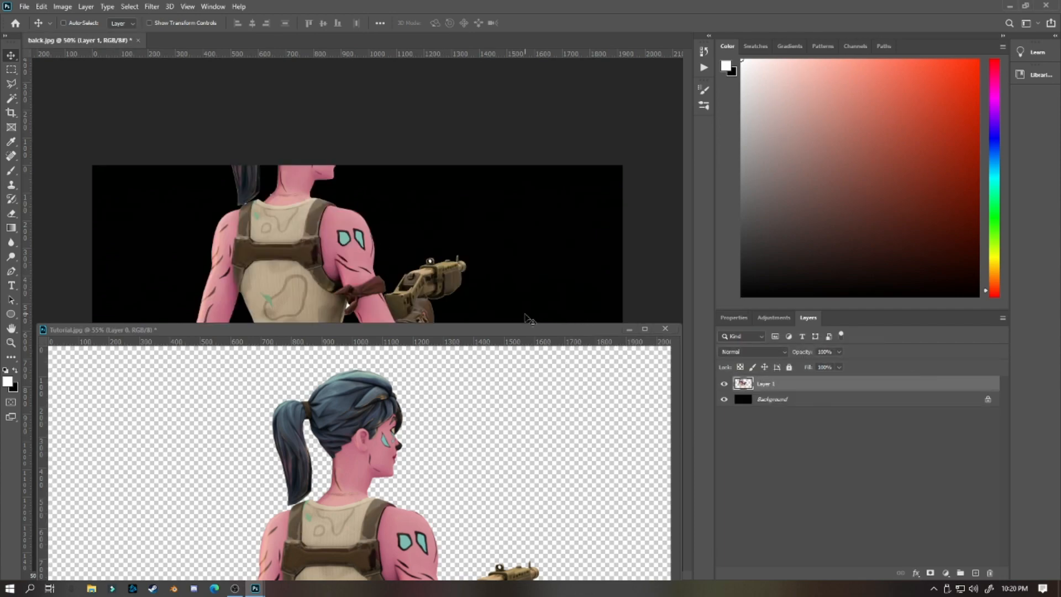
# Dock the Tutorial.jpg window again and move the character down in balck.jpg so the whole head fits on the canvas
pyautogui.moveTo(536, 329); pyautogui.dragTo(581, 42)
pyautogui.click(77, 40)
pyautogui.moveTo(305, 181); pyautogui.dragTo(345, 303)
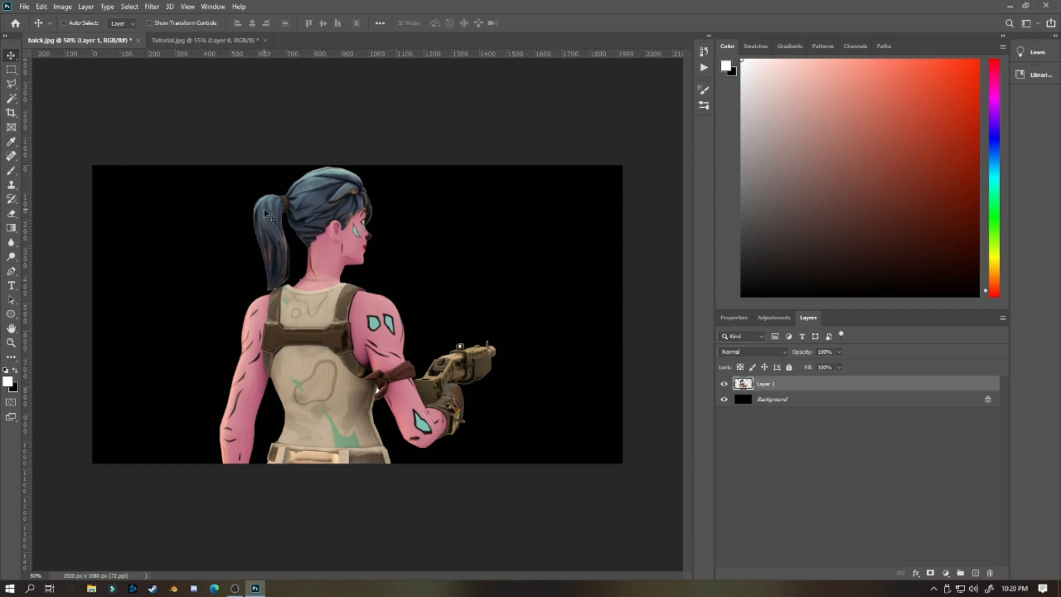
# Remove the leftover white speck between the ponytail tip and the shoulder strap with the Magic Wand, and clear the selection
pyautogui.keyDown('alt'); pyautogui.scroll(5, 283, 289); pyautogui.keyUp('alt')
pyautogui.keyDown('alt'); pyautogui.scroll(4, 272, 284); pyautogui.keyUp('alt')
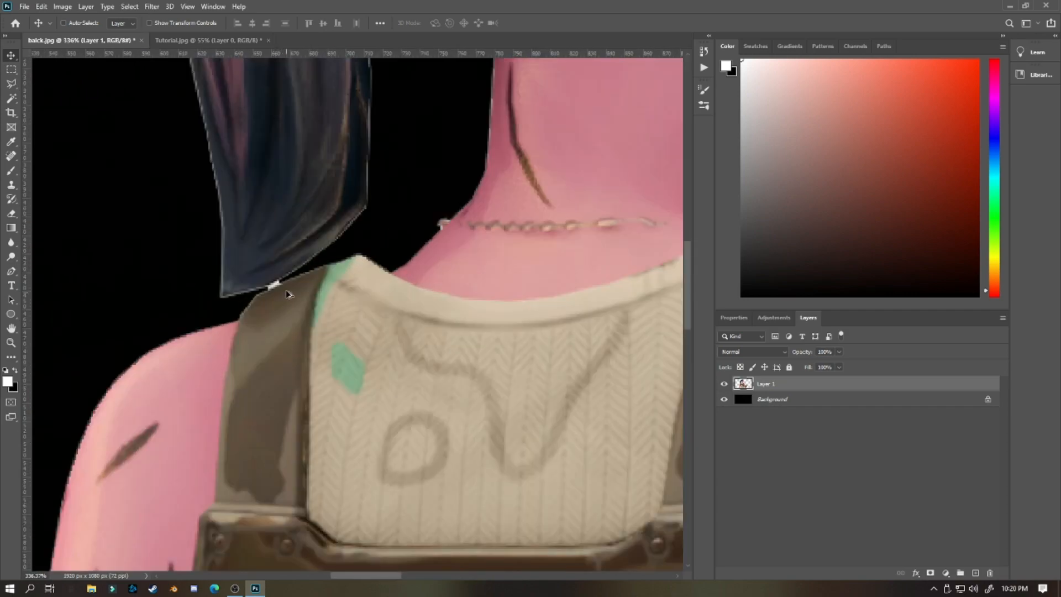
pyautogui.press('w')
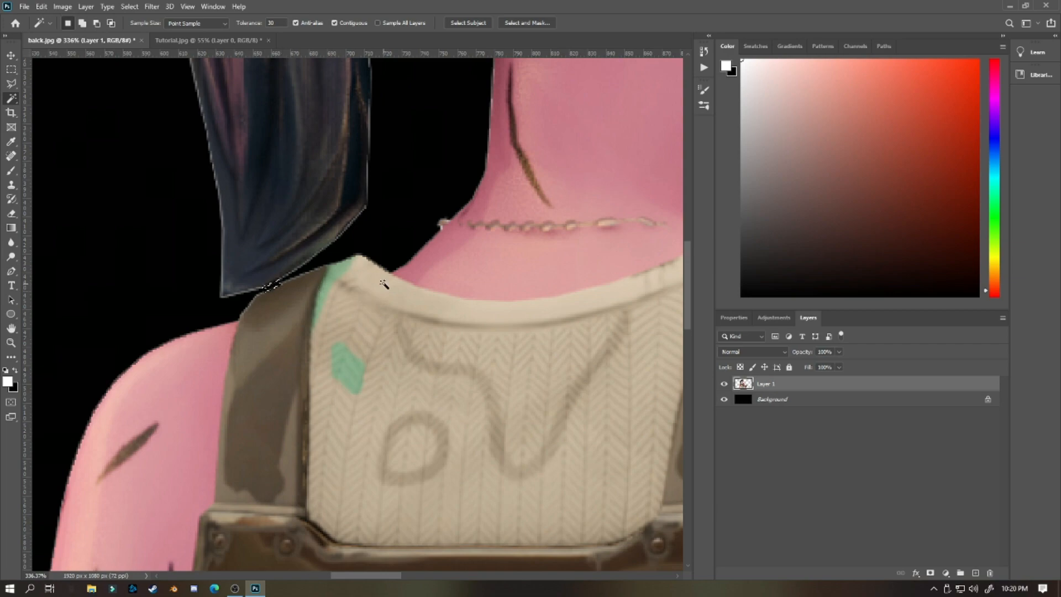
pyautogui.rightClick(72, 184)
pyautogui.click(118, 319)
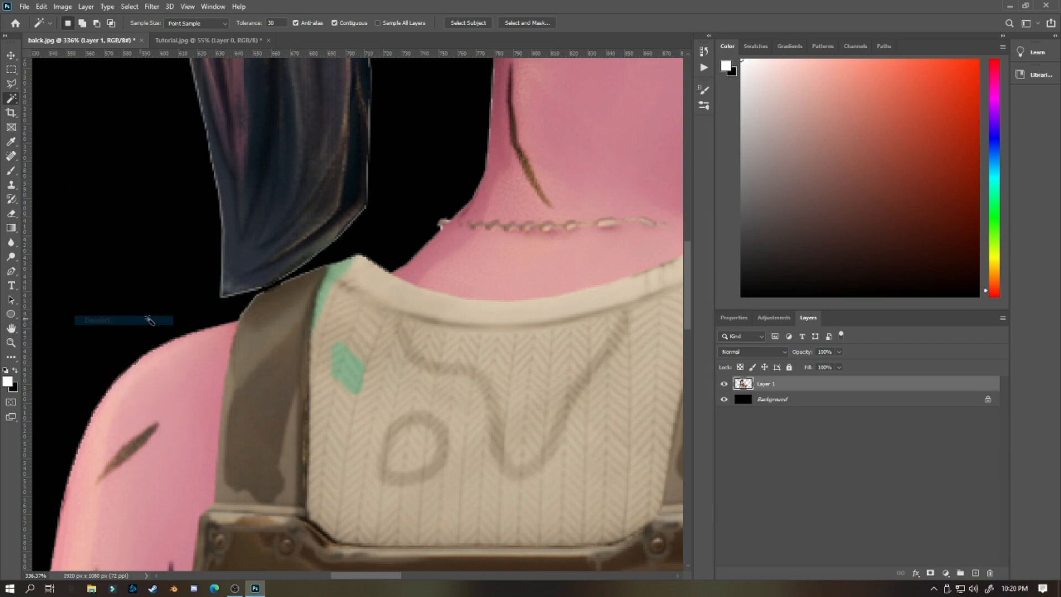
pyautogui.keyDown('alt'); pyautogui.scroll(-8, 230, 325); pyautogui.keyUp('alt')
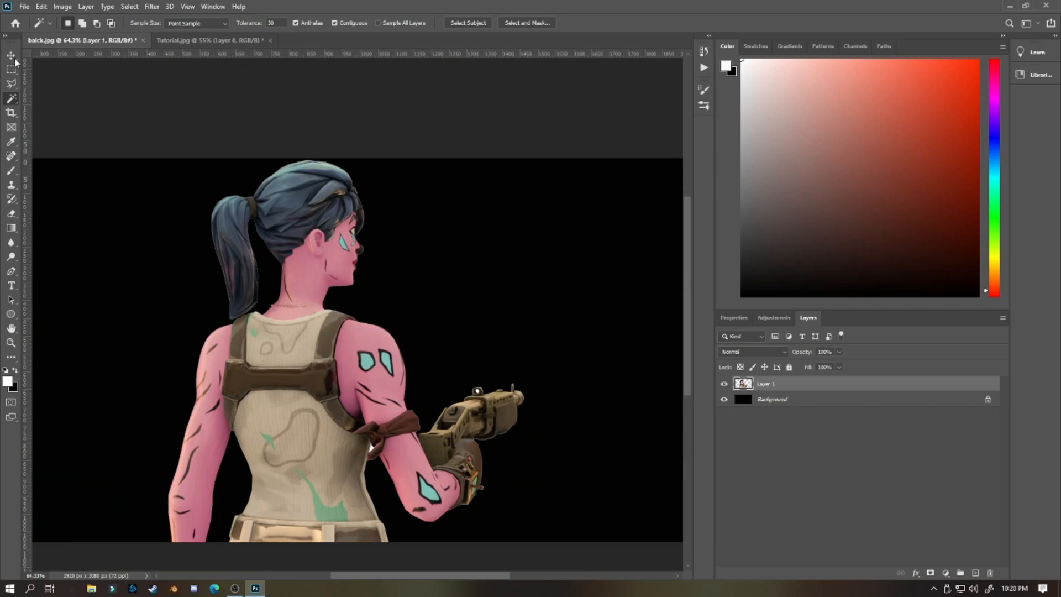
# Shift the character layer slightly toward the middle of the black canvas, keeping its scale at 100% and transform controls hidden
pyautogui.press('v')
pyautogui.moveTo(298, 287); pyautogui.dragTo(353, 285)
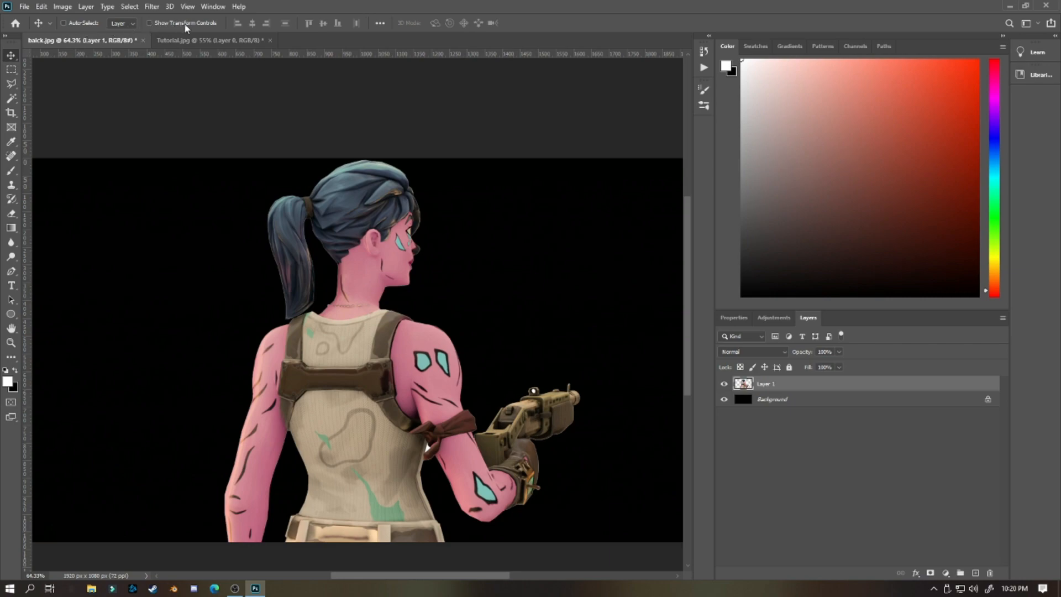
pyautogui.click(151, 24)
pyautogui.moveTo(224, 159)
pyautogui.mouseDown()
pyautogui.moveTo(181, 137)
pyautogui.moveTo(239, 170)
pyautogui.moveTo(224, 160)
pyautogui.mouseUp()
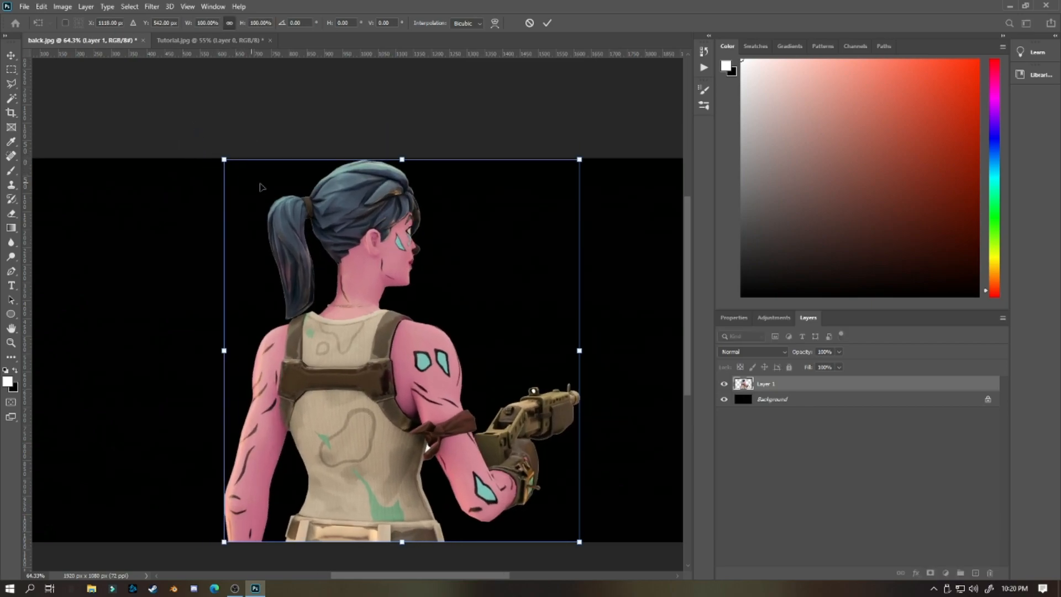
pyautogui.click(547, 22)
pyautogui.click(177, 21)
pyautogui.moveTo(379, 211); pyautogui.dragTo(348, 213)
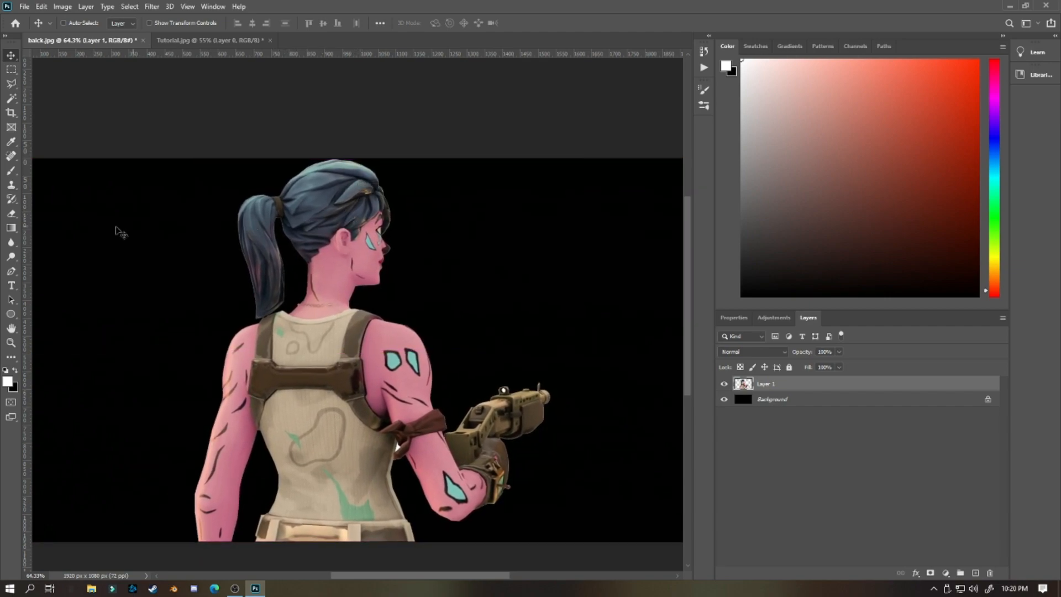
# Add the white text "Tutorial" in Burbank Big Condensed Black at 61 pt beside the character's head
pyautogui.click(12, 285)
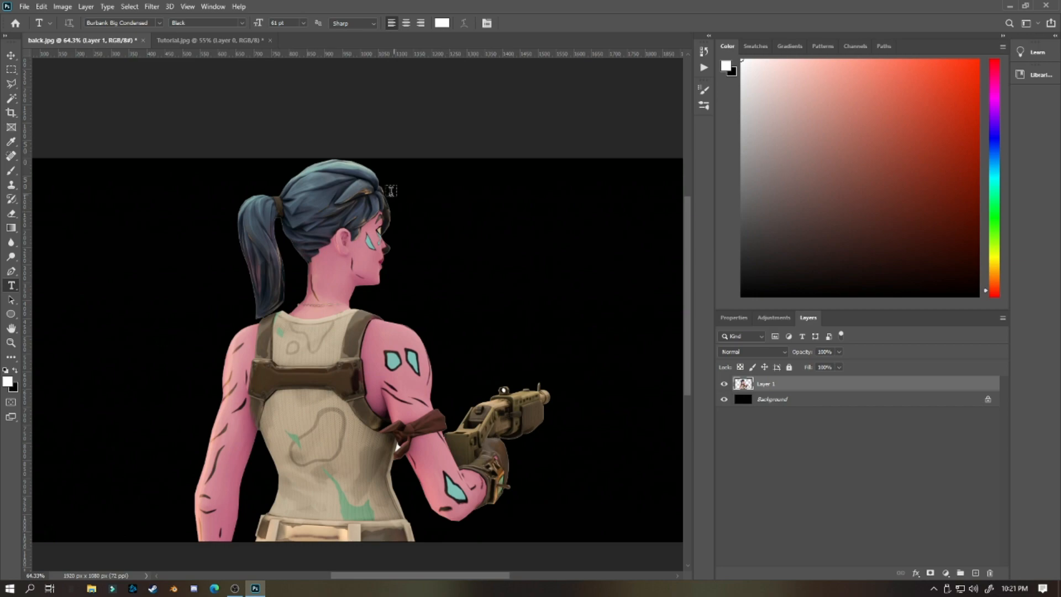
pyautogui.click(420, 187)
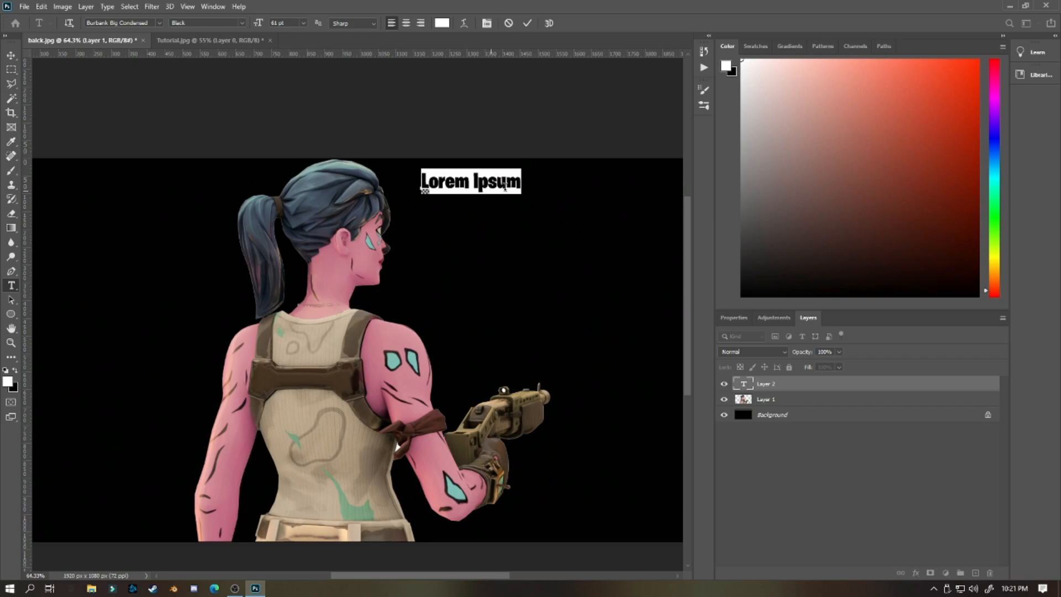
pyautogui.moveTo(522, 188); pyautogui.dragTo(420, 182)
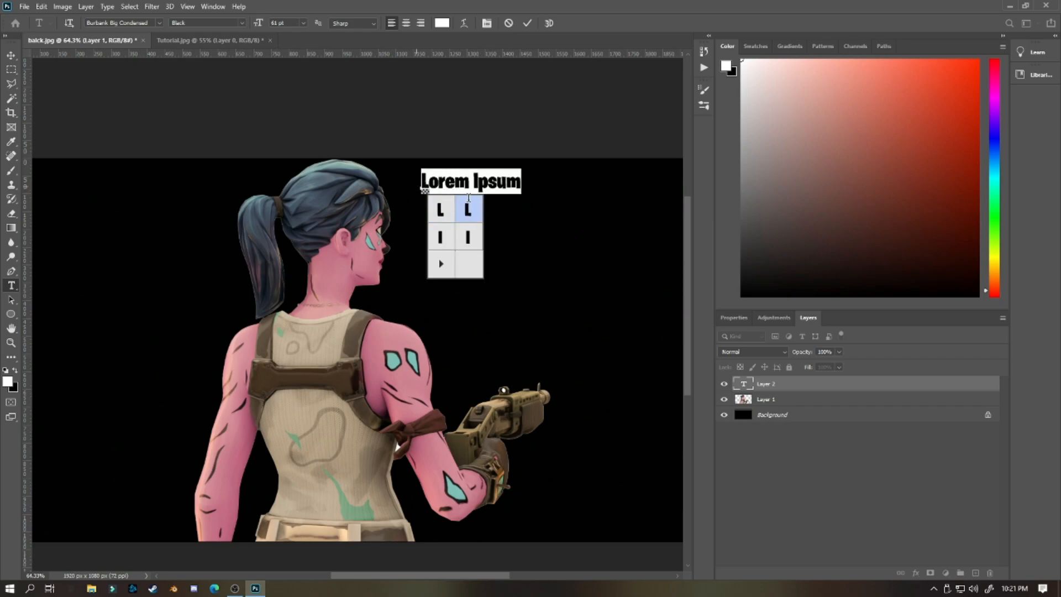
pyautogui.press('BackSpace')
pyautogui.write('Tut')
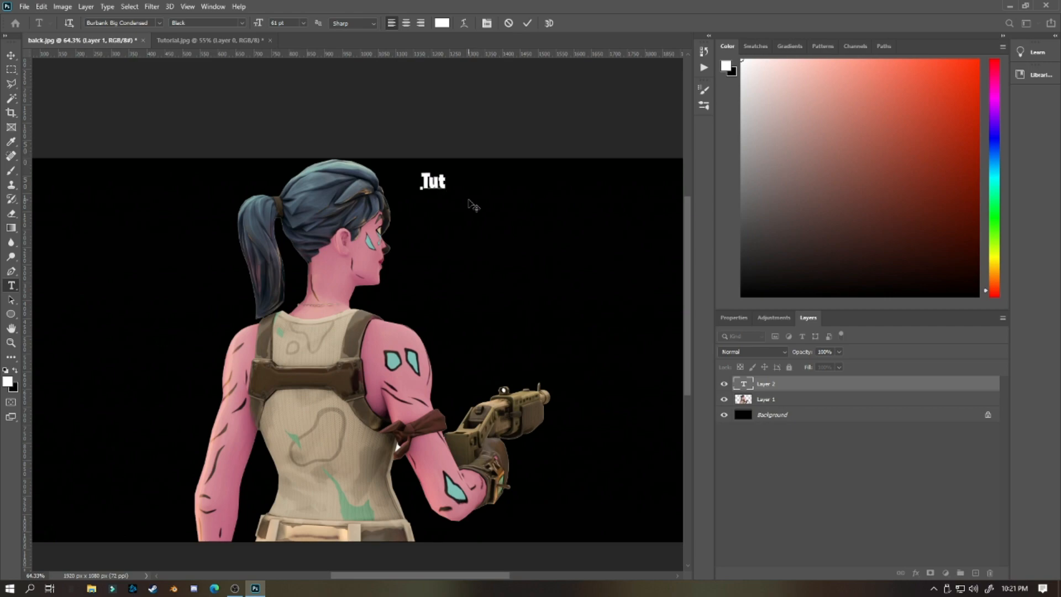
pyautogui.write('orial')
pyautogui.click(527, 23)
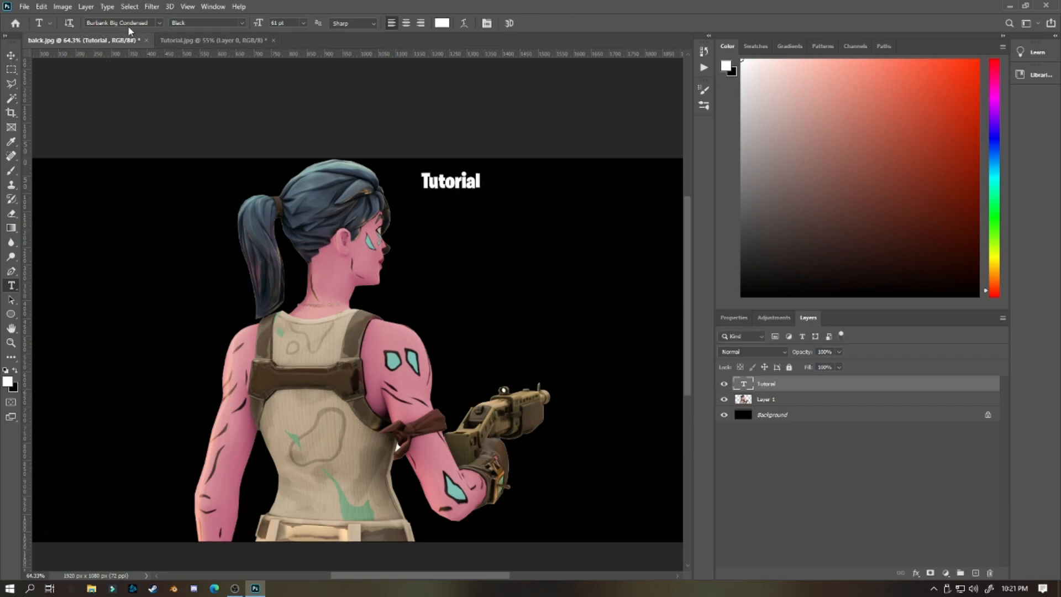
# Scale the Tutorial text up to about 372%, hide the transform controls, and reposition the text beside the character
pyautogui.click(14, 54)
pyautogui.click(189, 25)
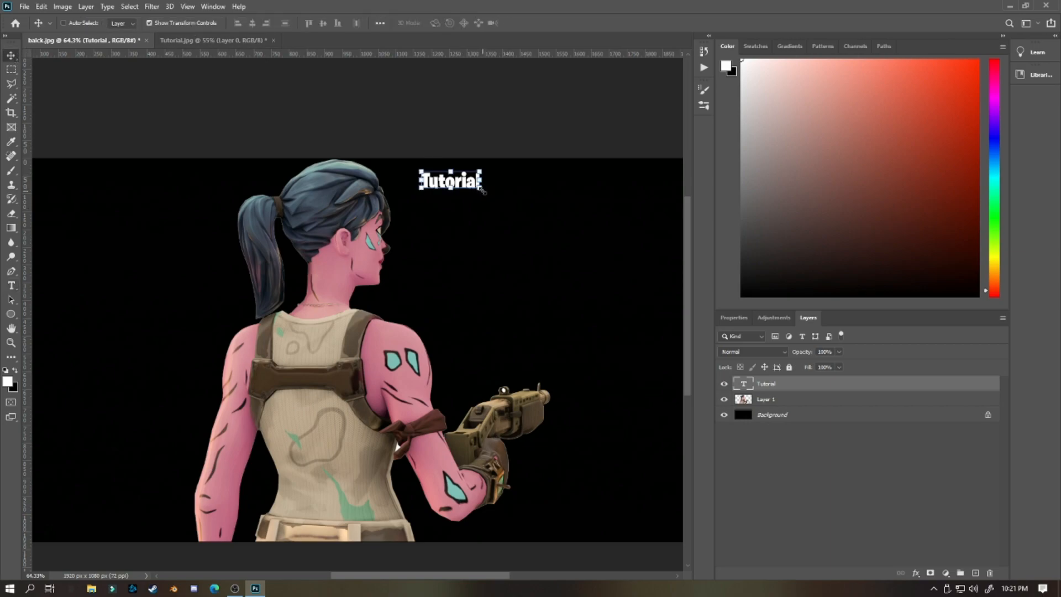
pyautogui.moveTo(482, 190); pyautogui.dragTo(652, 265)
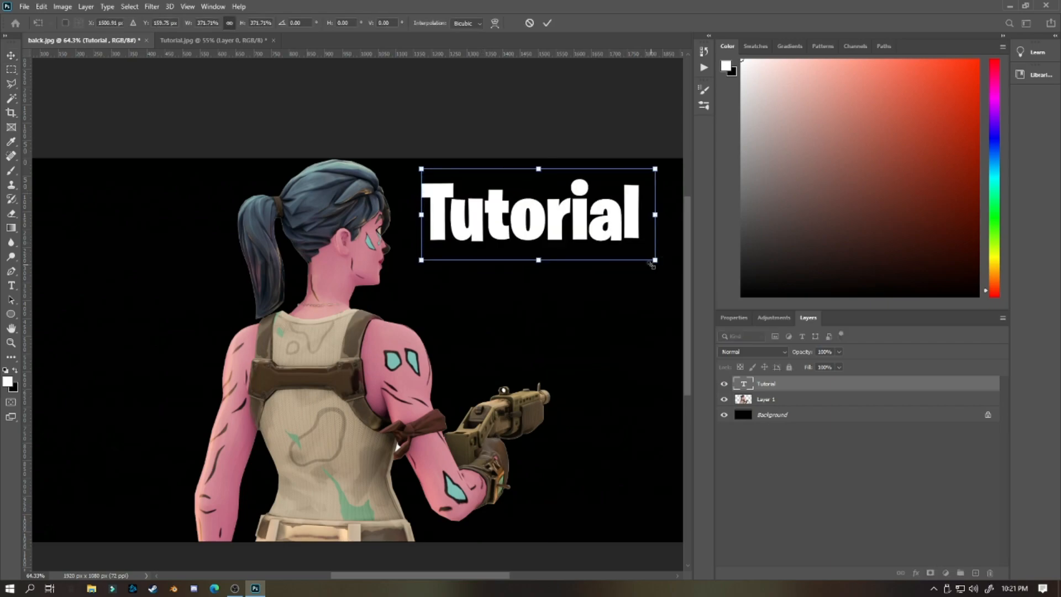
pyautogui.click(547, 22)
pyautogui.click(171, 26)
pyautogui.moveTo(525, 245)
pyautogui.mouseDown()
pyautogui.moveTo(532, 324)
pyautogui.moveTo(528, 230)
pyautogui.moveTo(528, 242)
pyautogui.mouseUp()
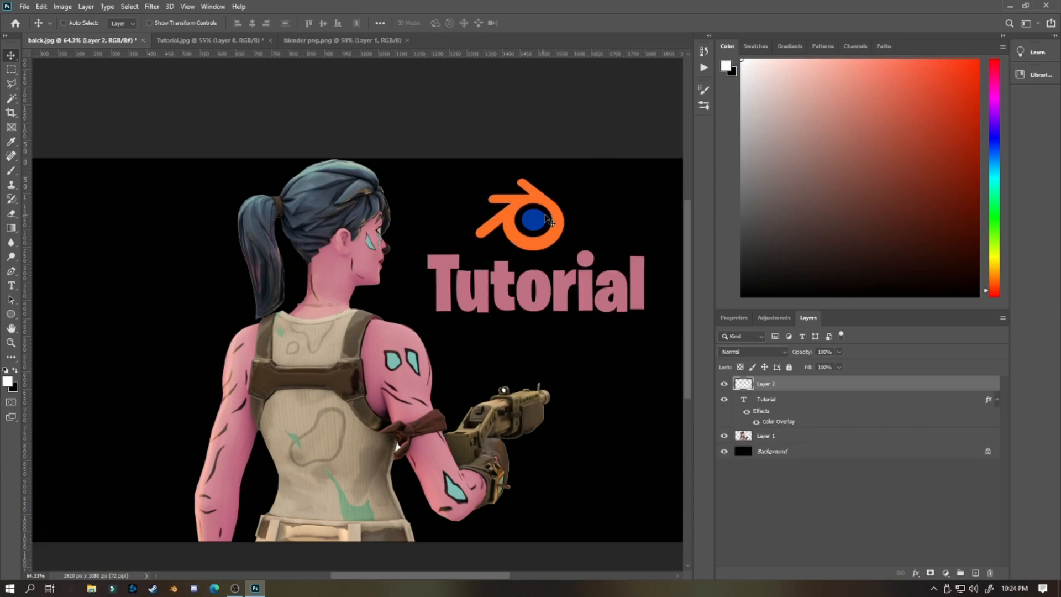
# Start saving balck.jpg under a new name on the computer and choose PNG as the file format
pyautogui.scroll(-1, 547, 220)
pyautogui.keyDown('alt'); pyautogui.scroll(-2, 548, 220); pyautogui.keyUp('alt')
pyautogui.keyDown('alt'); pyautogui.scroll(1, 547, 220); pyautogui.keyUp('alt')
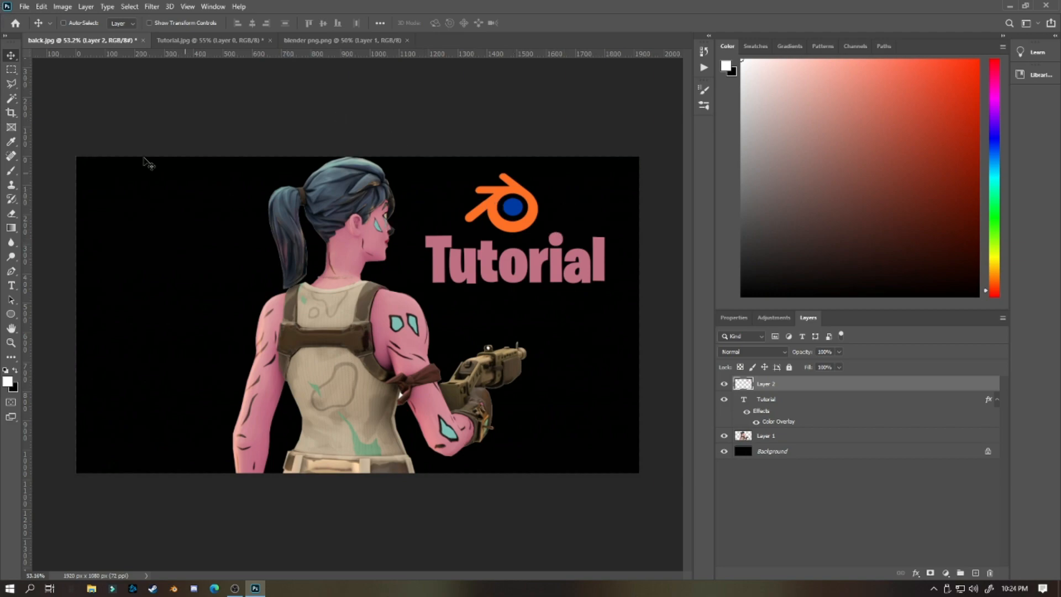
pyautogui.click(24, 6)
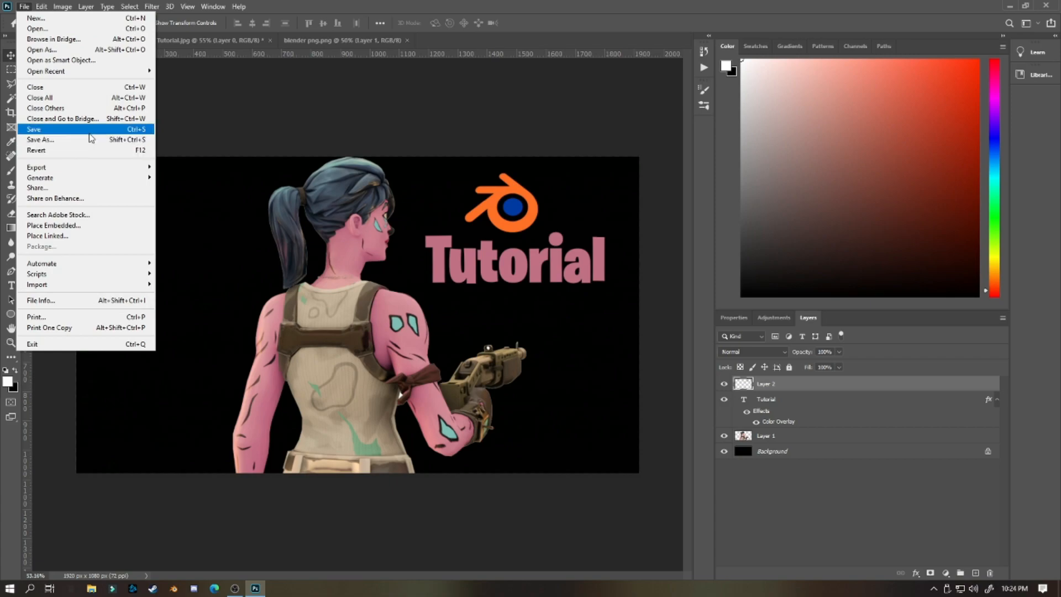
pyautogui.click(92, 141)
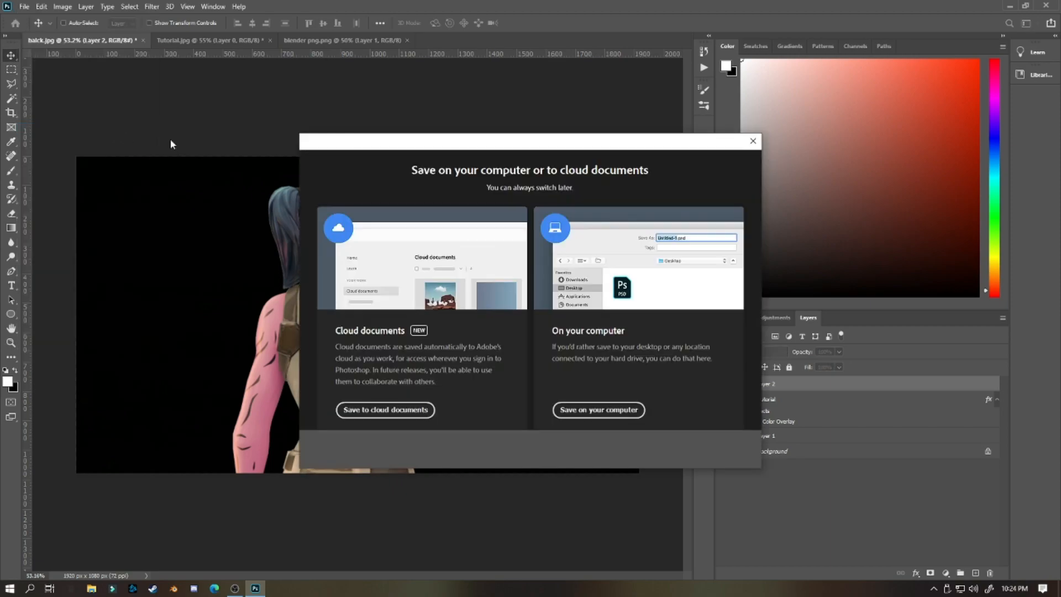
pyautogui.click(602, 407)
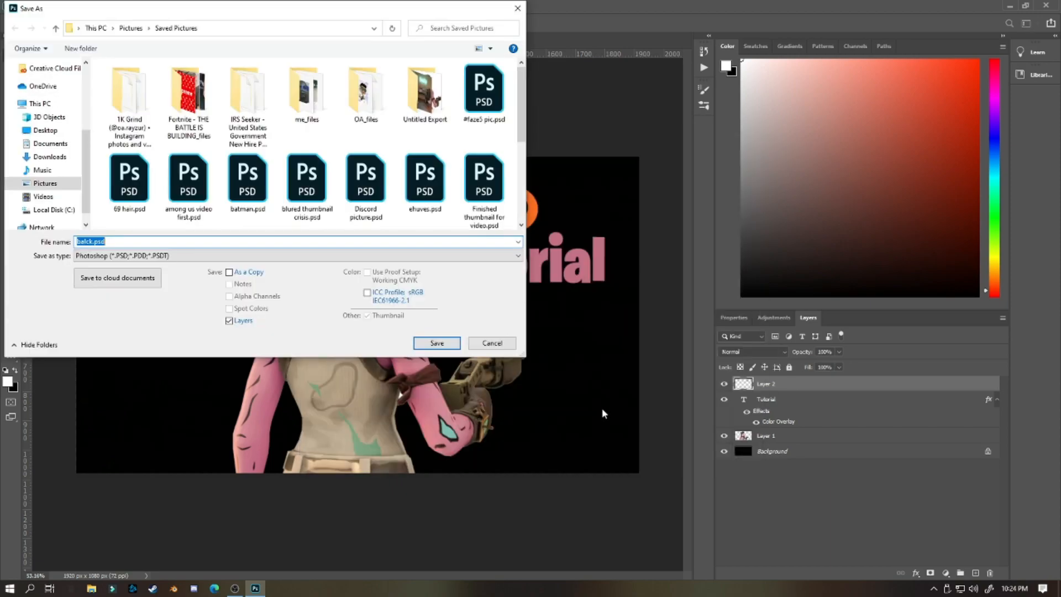
pyautogui.click(196, 256)
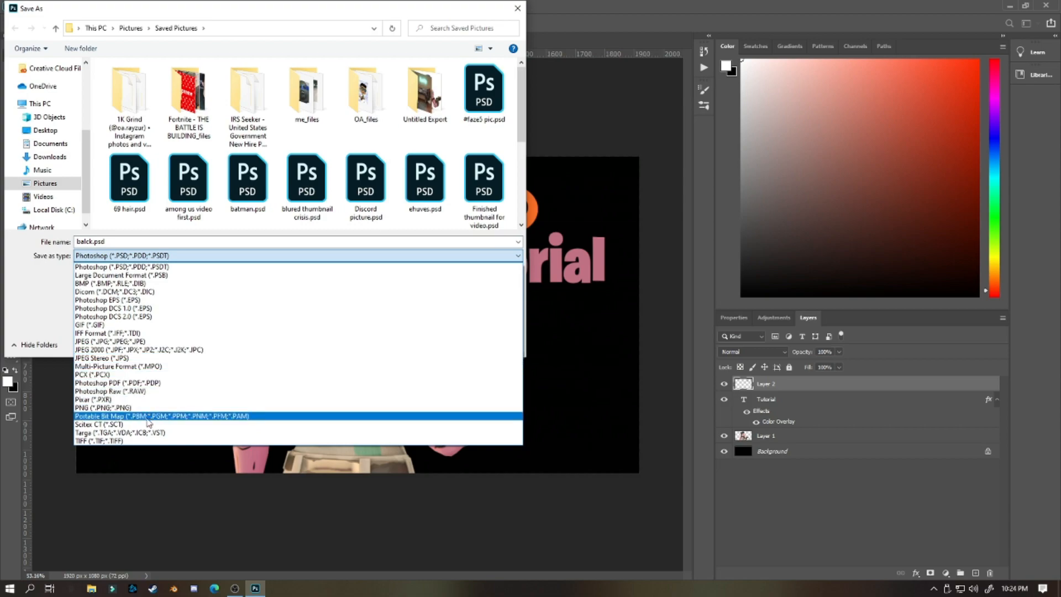
pyautogui.click(46, 319)
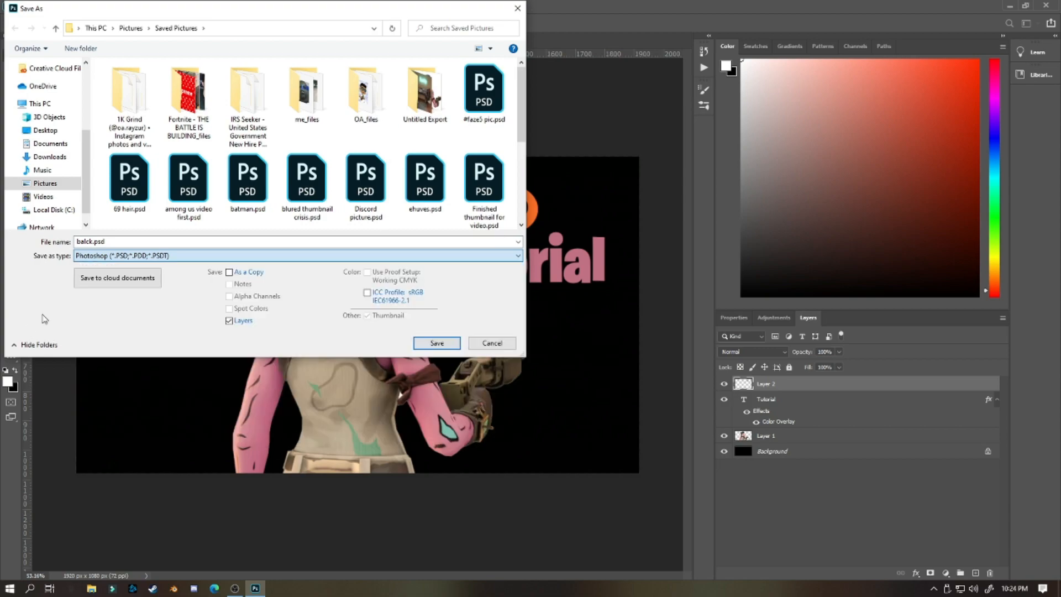
pyautogui.click(130, 257)
pyautogui.click(105, 408)
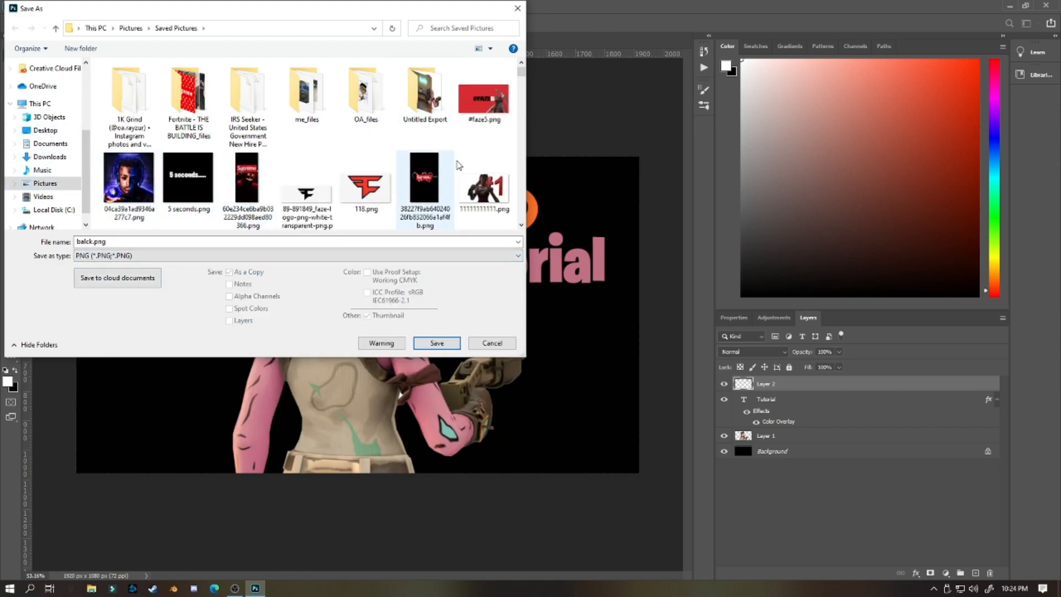
# Name the file Tutrial and save it in Saved Pictures with the large file size (fastest saving) PNG option
pyautogui.click(204, 242)
pyautogui.press('BackSpace')
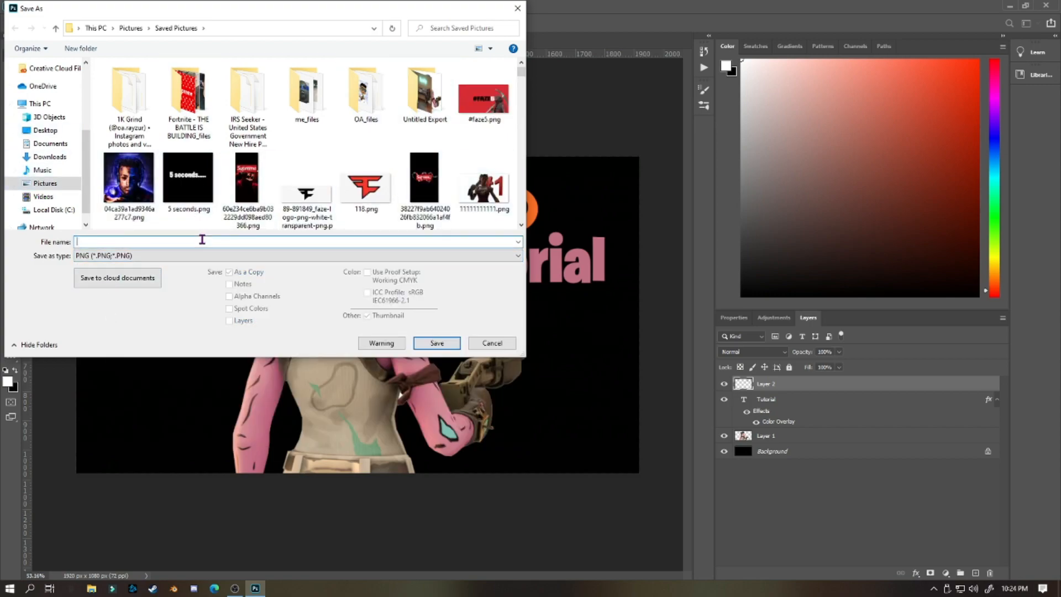
pyautogui.write('Tut')
pyautogui.write('o')
pyautogui.press('Return')
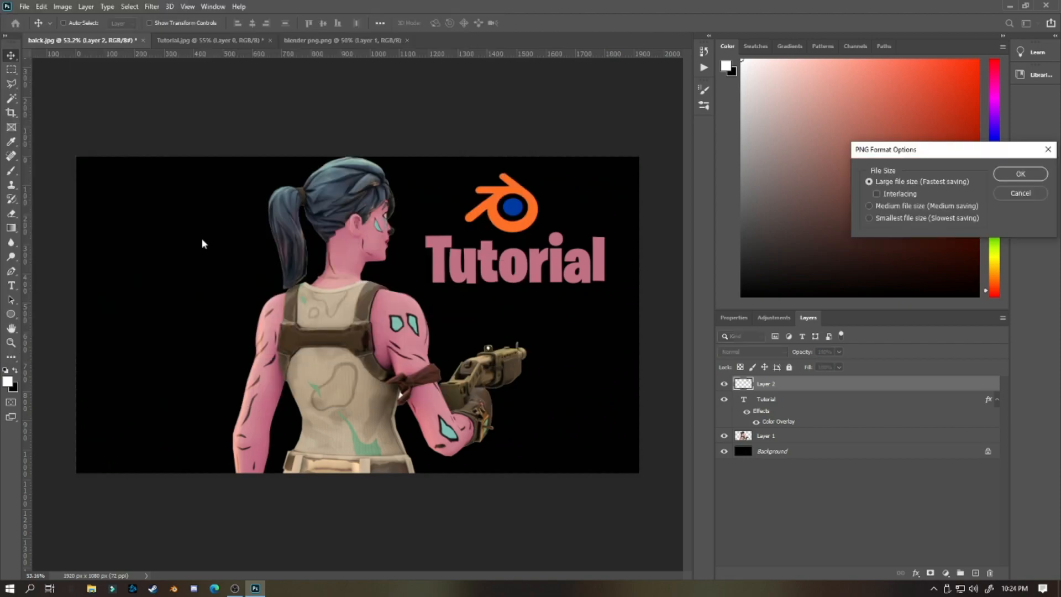
pyautogui.click(1020, 174)
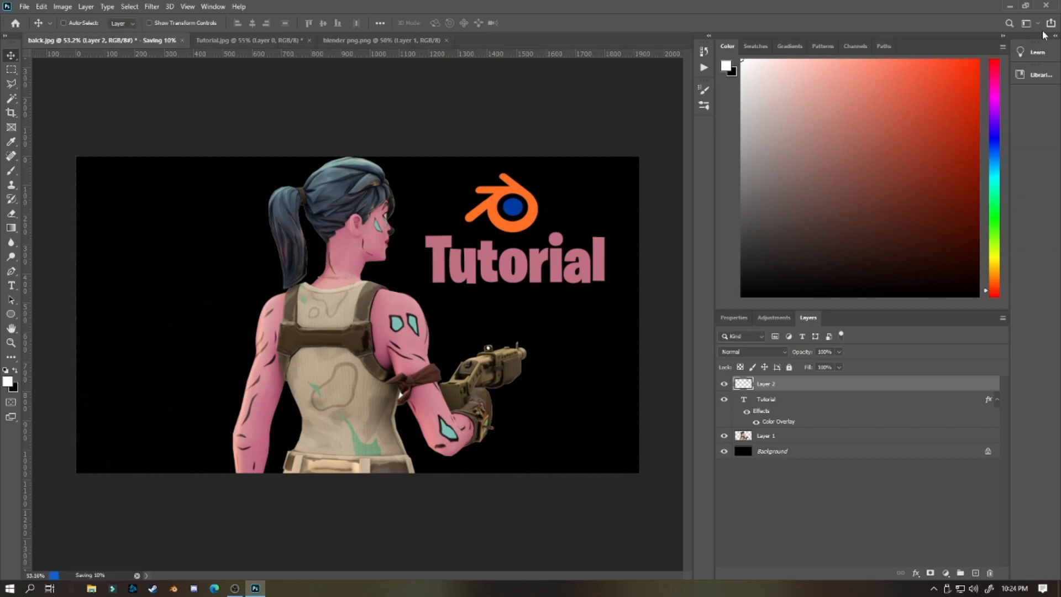
# Close Photoshop together with its open documents, and close the web browser window
pyautogui.click(1046, 5)
pyautogui.click(528, 221)
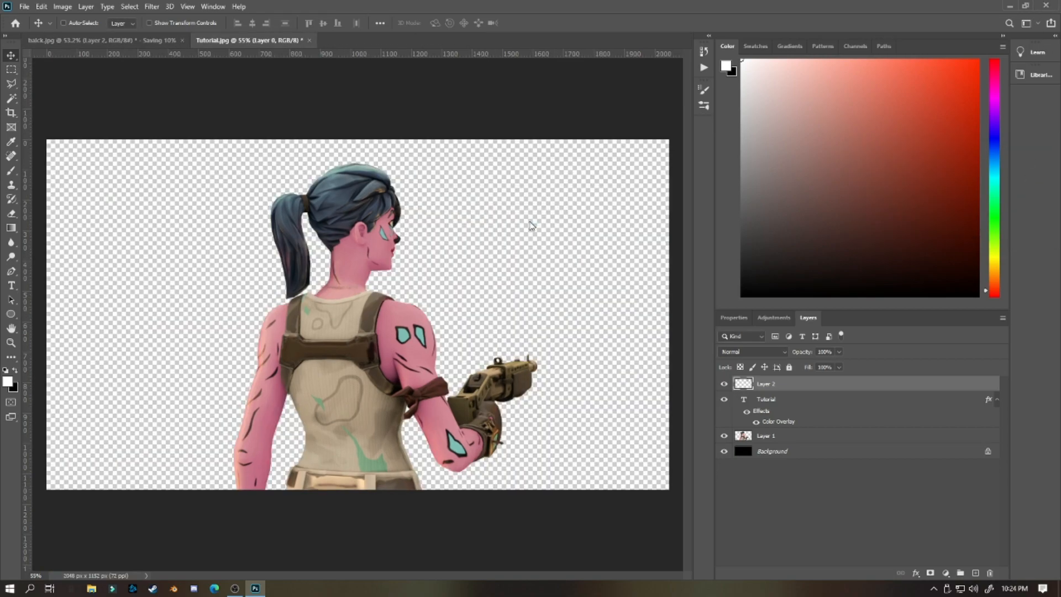
pyautogui.click(526, 220)
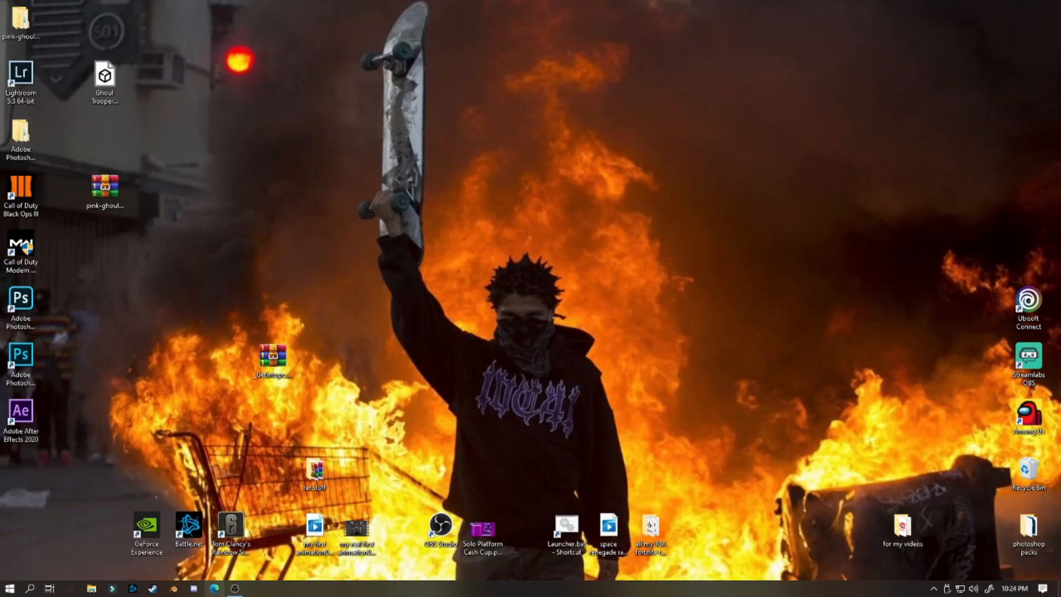
pyautogui.click(214, 588)
pyautogui.click(1059, 8)
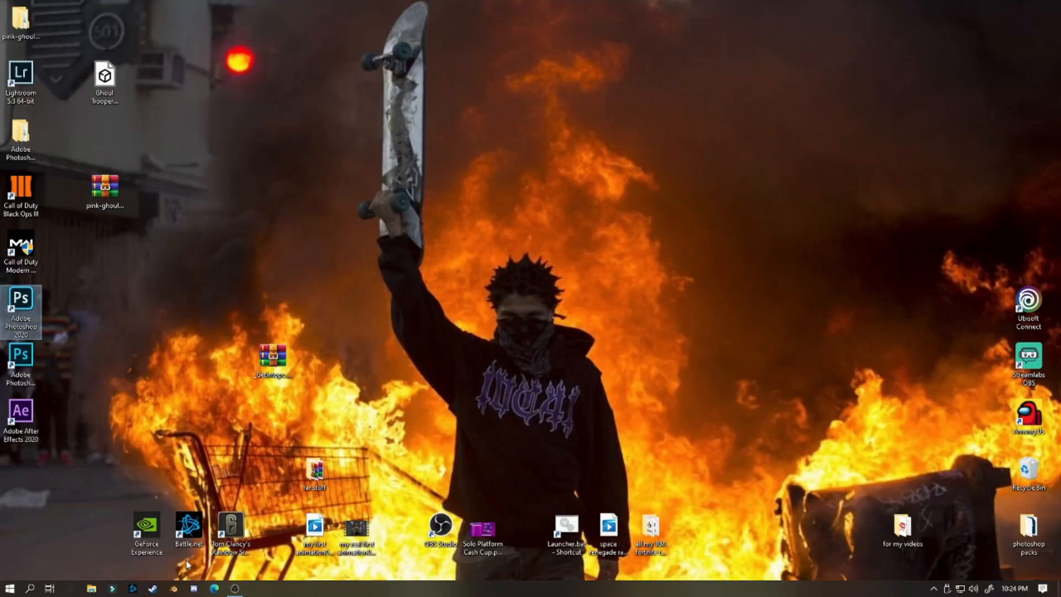
# Open Tutrial.png from the recent files in File Explorer and maximize the viewer to check the finished image
pyautogui.click(95, 593)
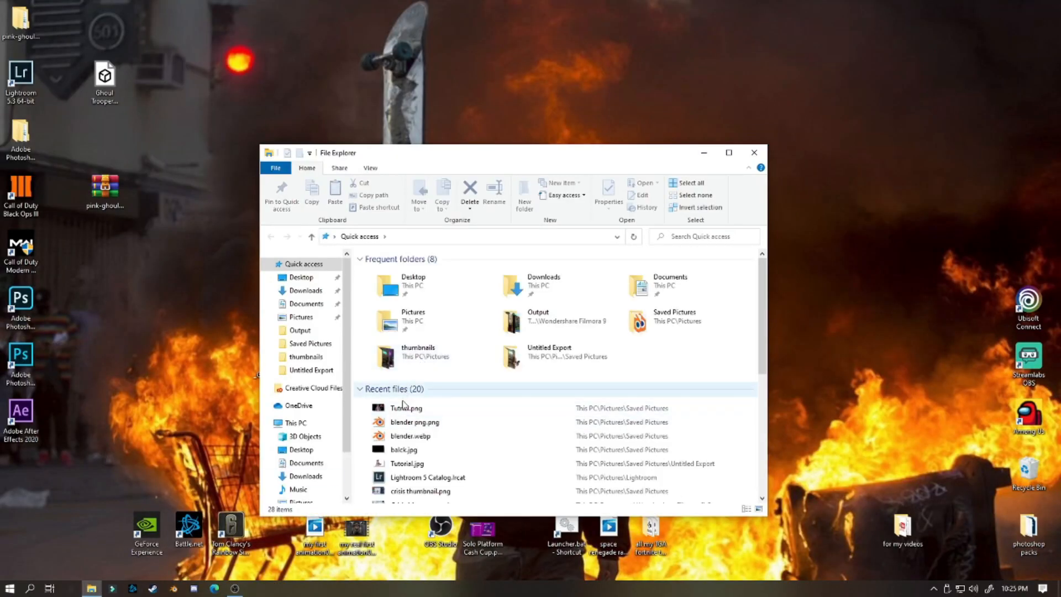
pyautogui.click(411, 409)
pyautogui.doubleClick(412, 412)
pyautogui.moveTo(507, 47); pyautogui.dragTo(502, 2)
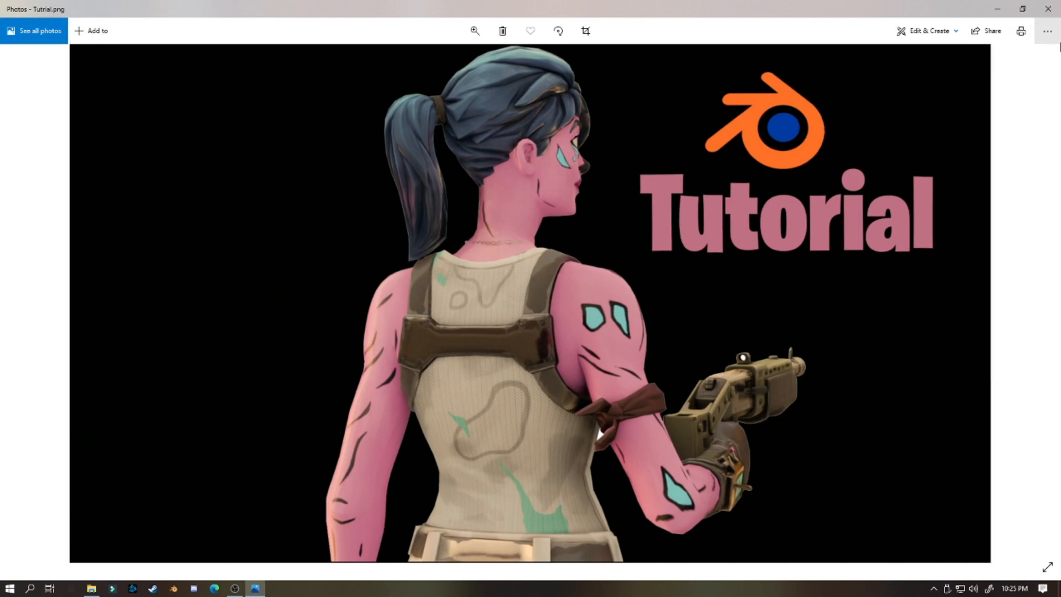
# Close the image viewer and the File Explorer window to return to the desktop
pyautogui.click(1046, 11)
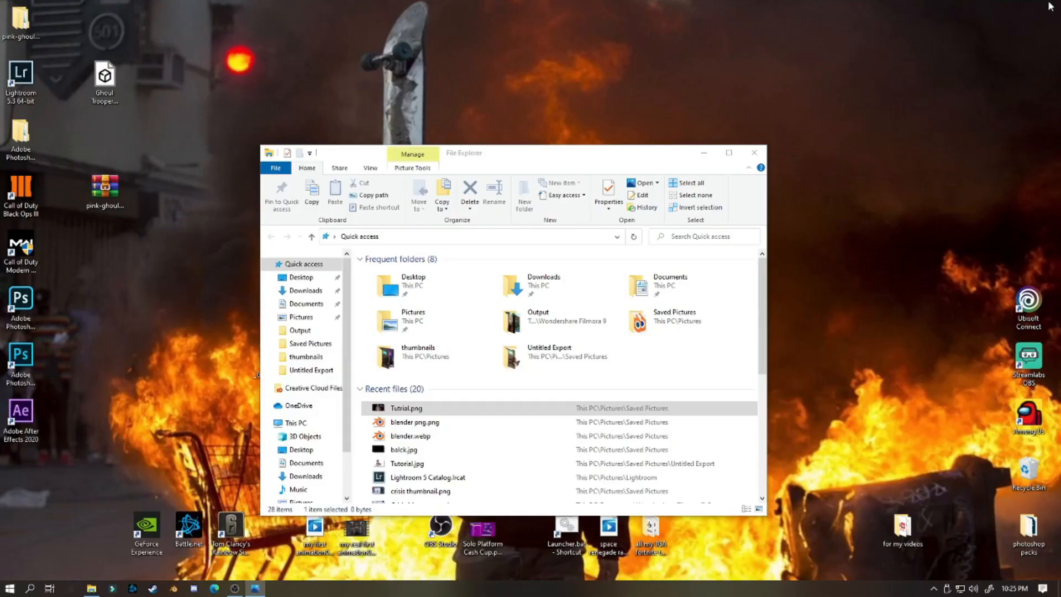
pyautogui.click(755, 151)
pyautogui.moveTo(463, 253); pyautogui.dragTo(567, 377)
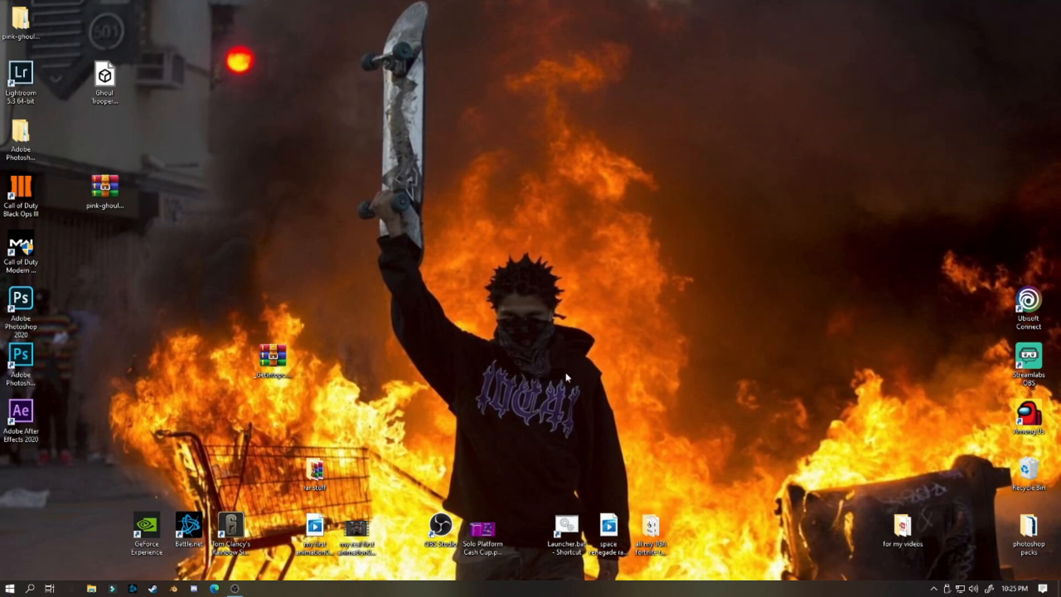